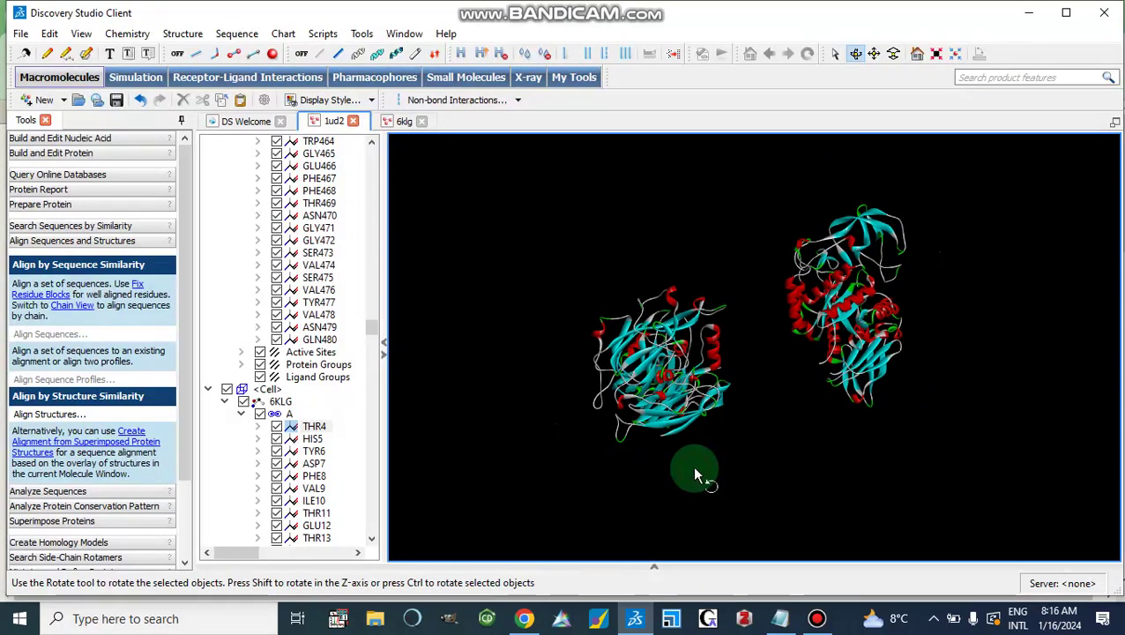
# - Switch to Chrome and review the top model and its template information on the Phyre2 results page
pyautogui.scroll(3, 694, 468)
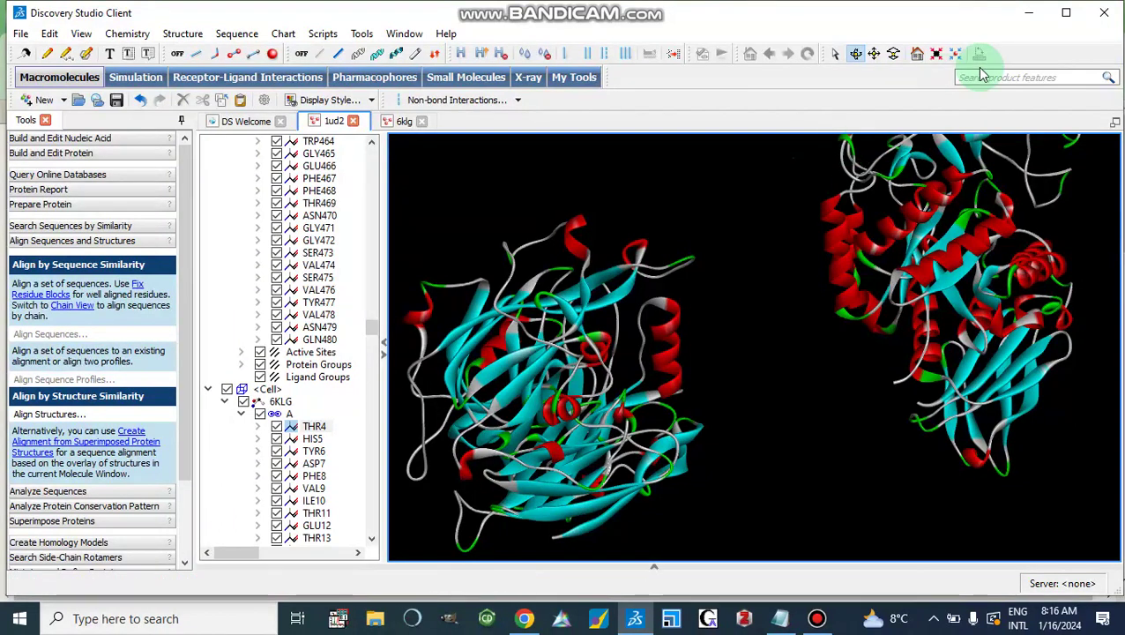
pyautogui.click(1027, 18)
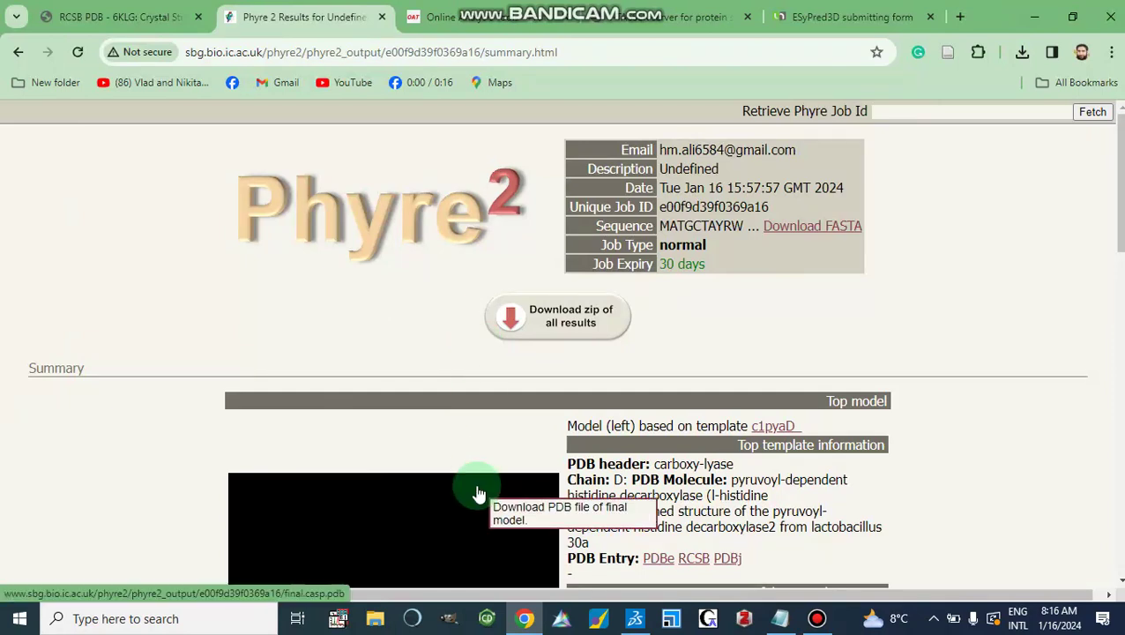
pyautogui.scroll(-1, 476, 494)
pyautogui.scroll(-1, 477, 494)
pyautogui.scroll(-2, 477, 494)
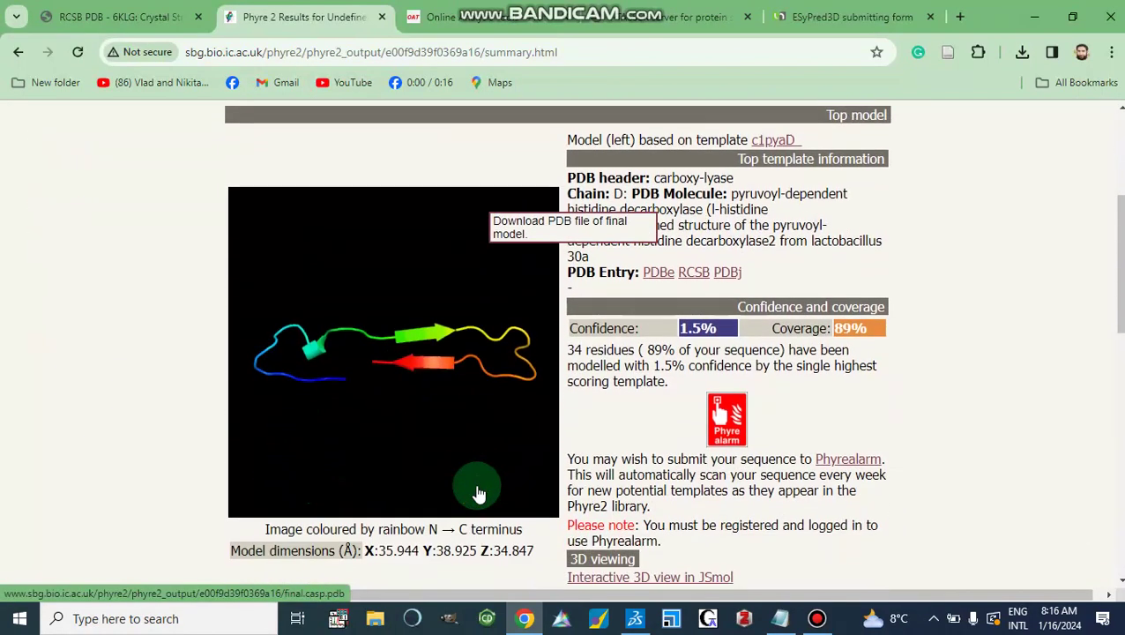
pyautogui.scroll(5, 477, 493)
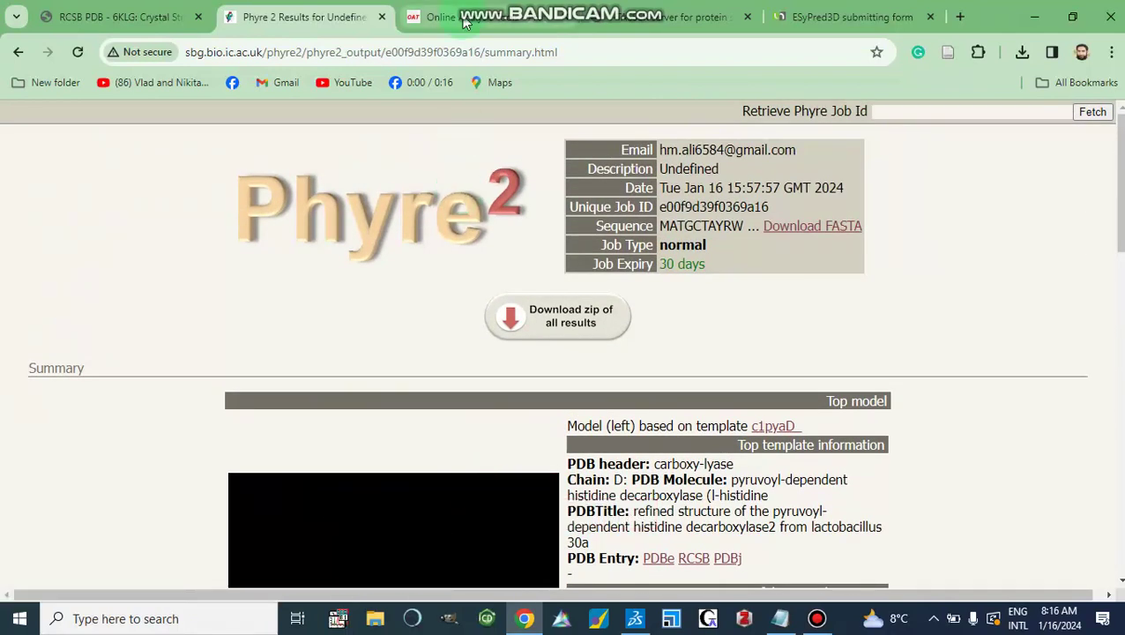
# - Examine the online protein tertiary structure prediction tools listed on the molbiol-tools page, including PHYRE2, SWISS-MODEL, I-TASSER and PEP-FOLD 3
pyautogui.click(436, 16)
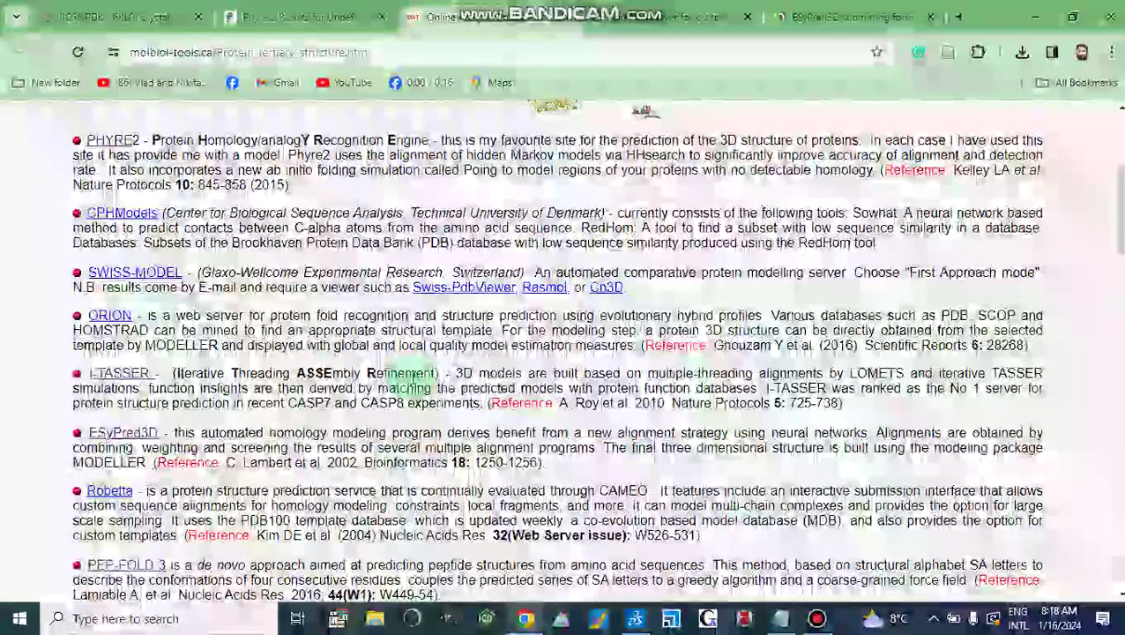
pyautogui.scroll(2, 411, 374)
pyautogui.scroll(-3, 411, 375)
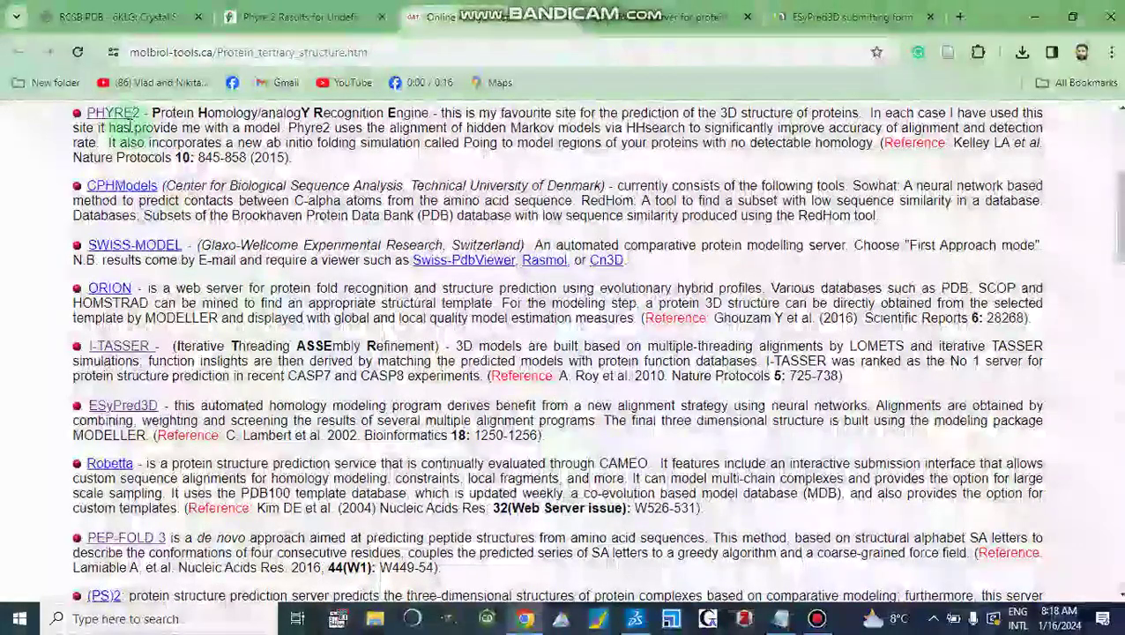
pyautogui.scroll(1, 114, 125)
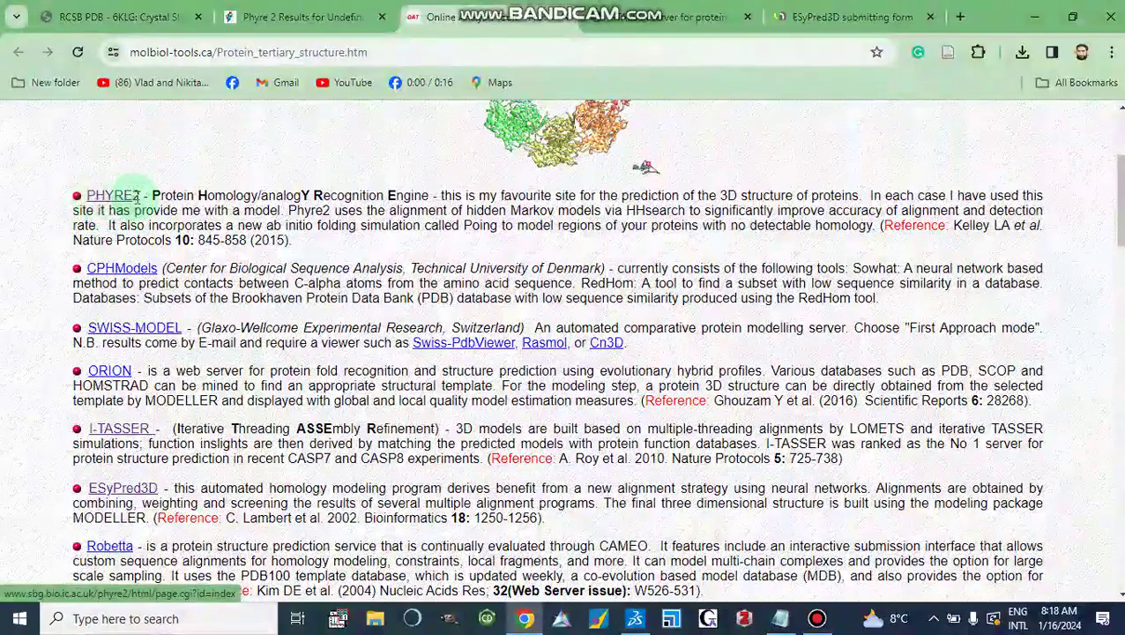
pyautogui.click(146, 198)
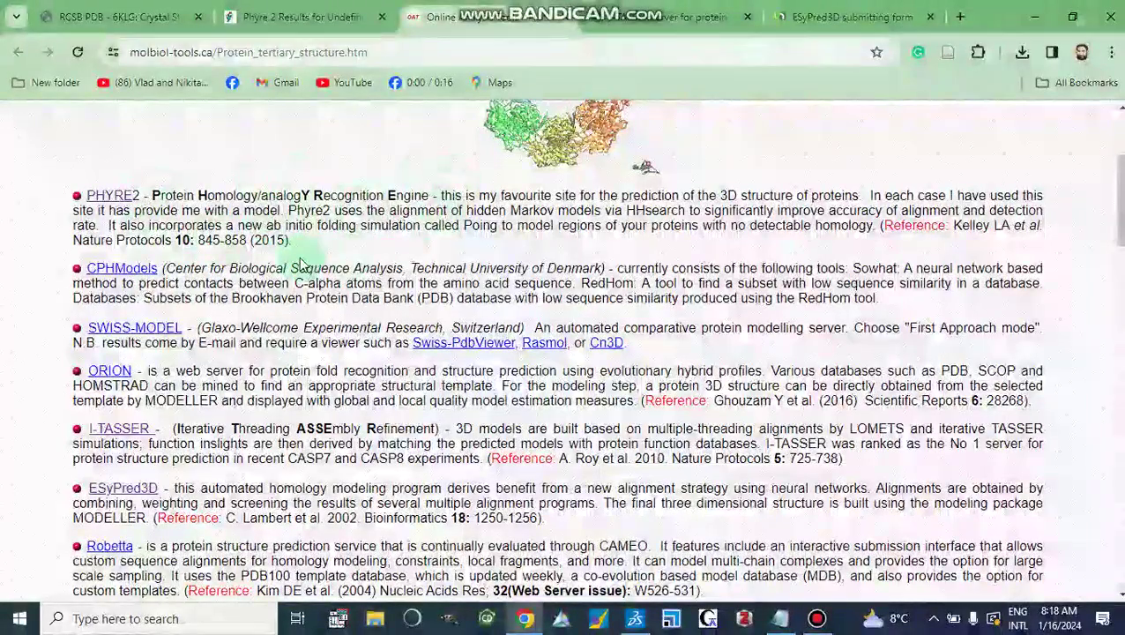
pyautogui.scroll(-1, 296, 256)
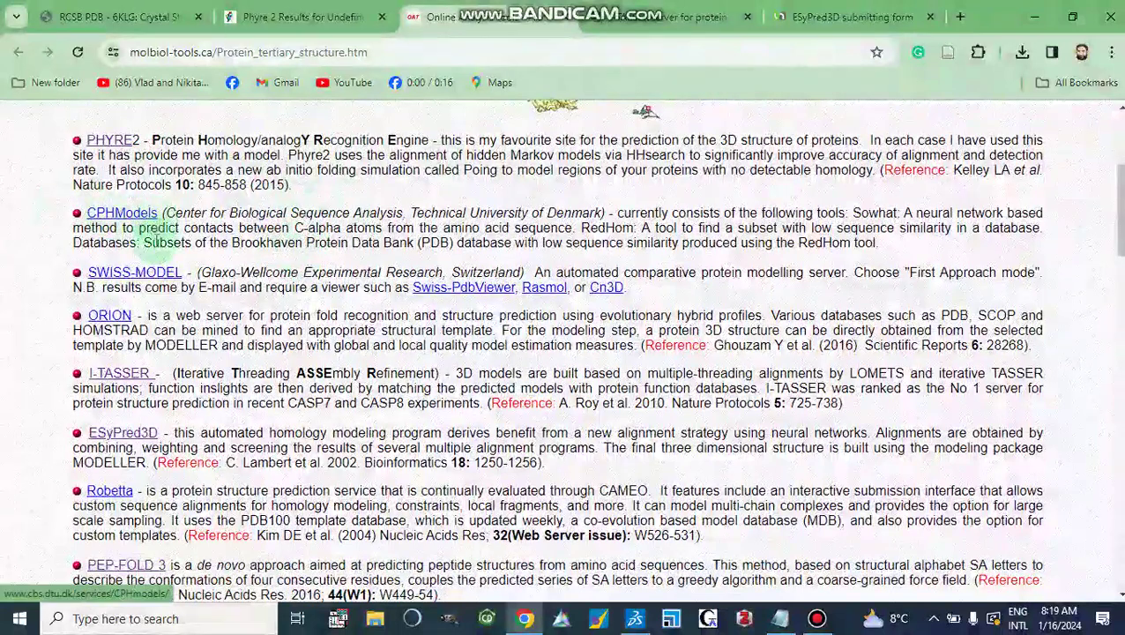
pyautogui.scroll(-2, 160, 302)
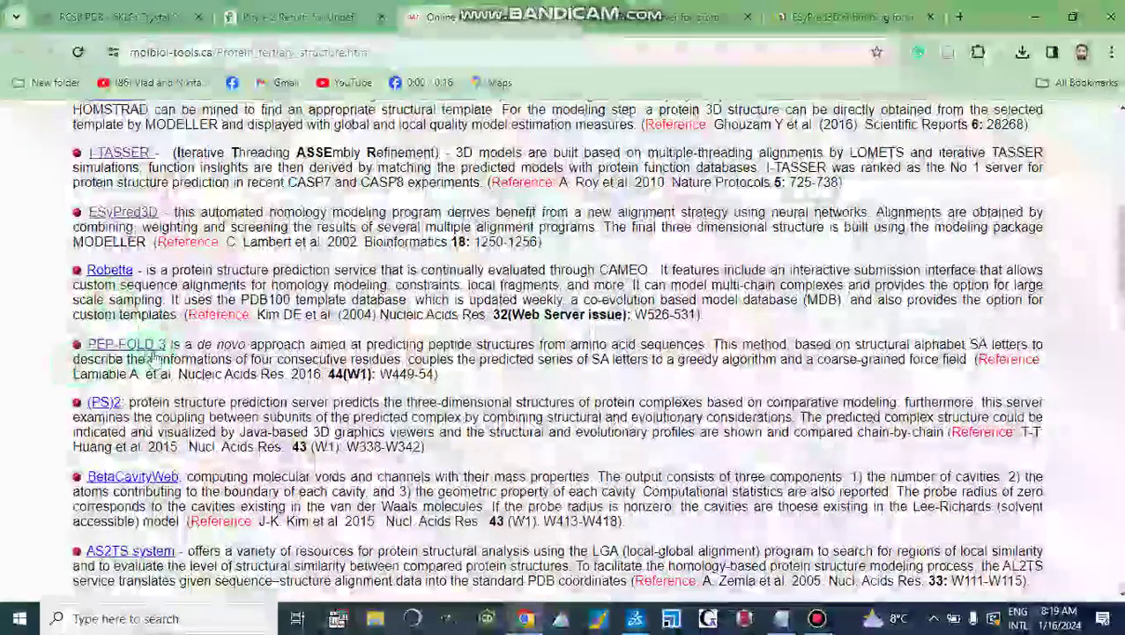
pyautogui.scroll(-5, 212, 349)
pyautogui.scroll(4, 211, 350)
pyautogui.scroll(2, 212, 350)
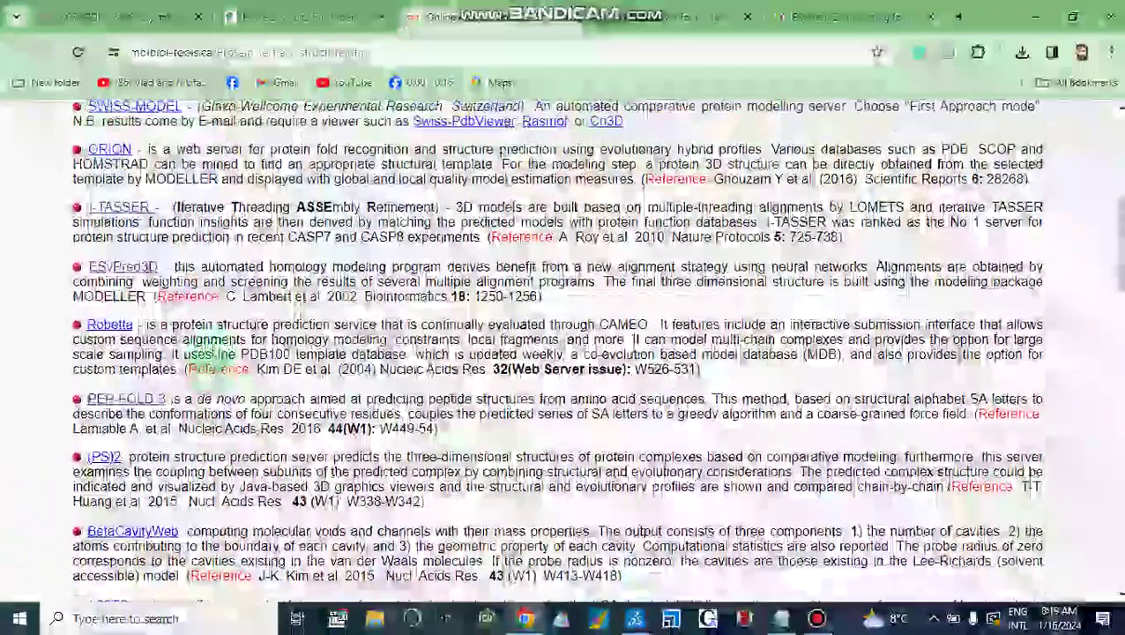
pyautogui.scroll(1, 211, 355)
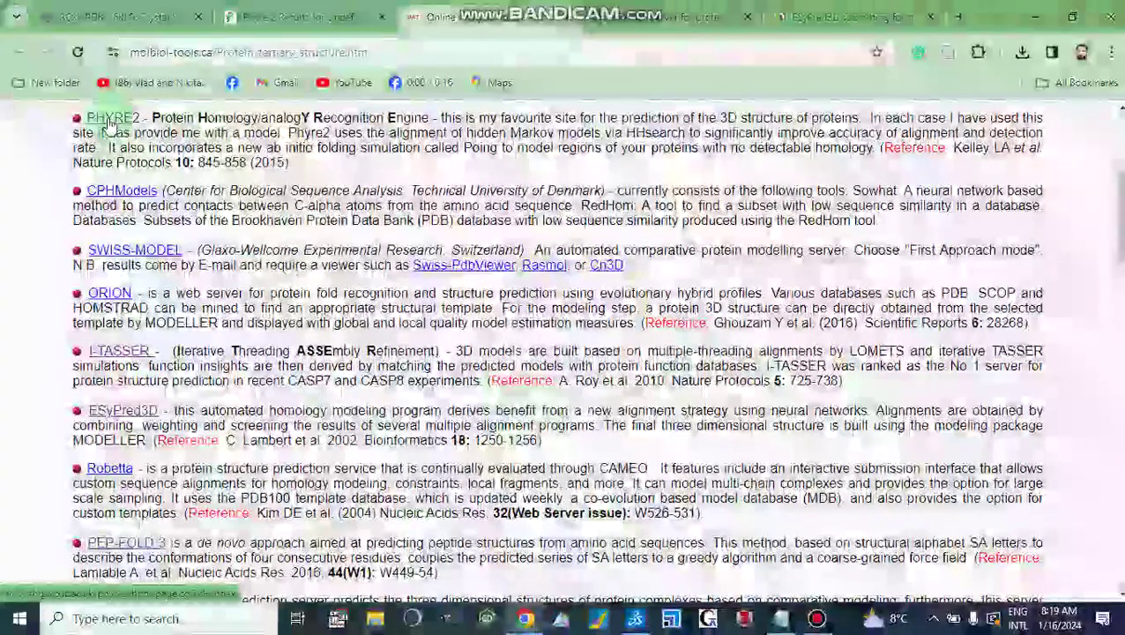
# - Go back from the Phyre2 results to the submission form with its amino acid sequence field
pyautogui.click(285, 22)
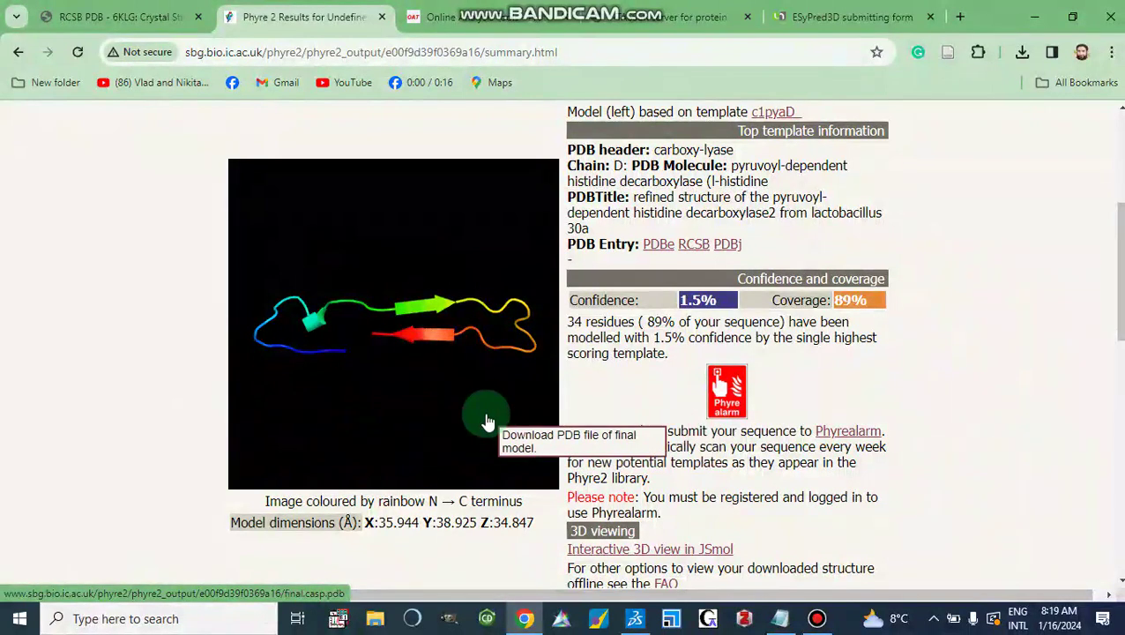
pyautogui.click(15, 53)
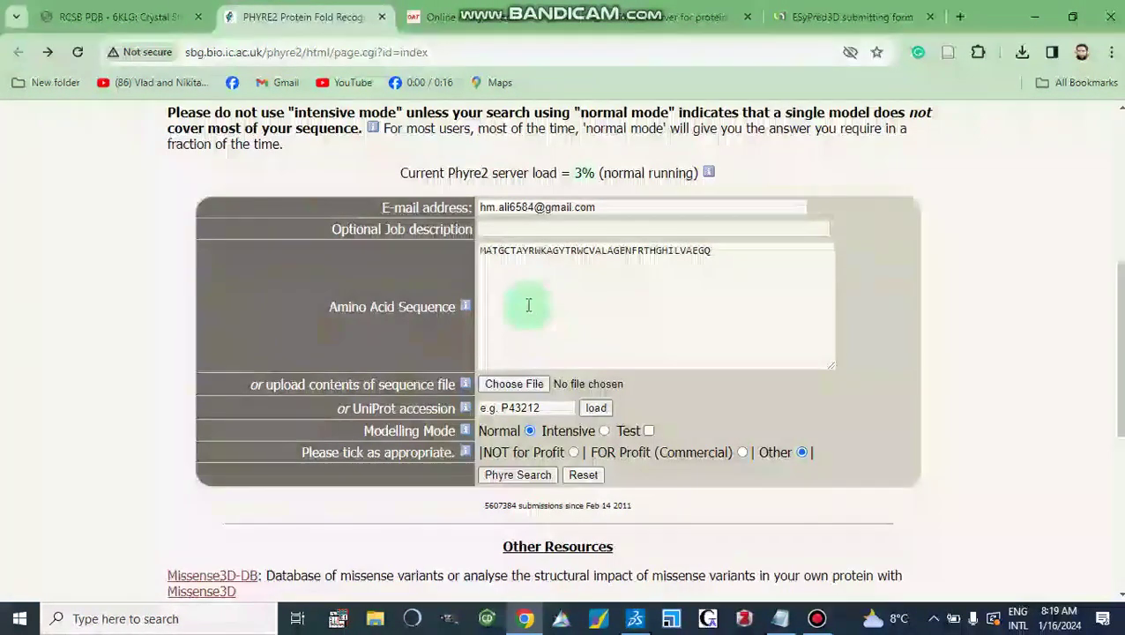
pyautogui.click(482, 251)
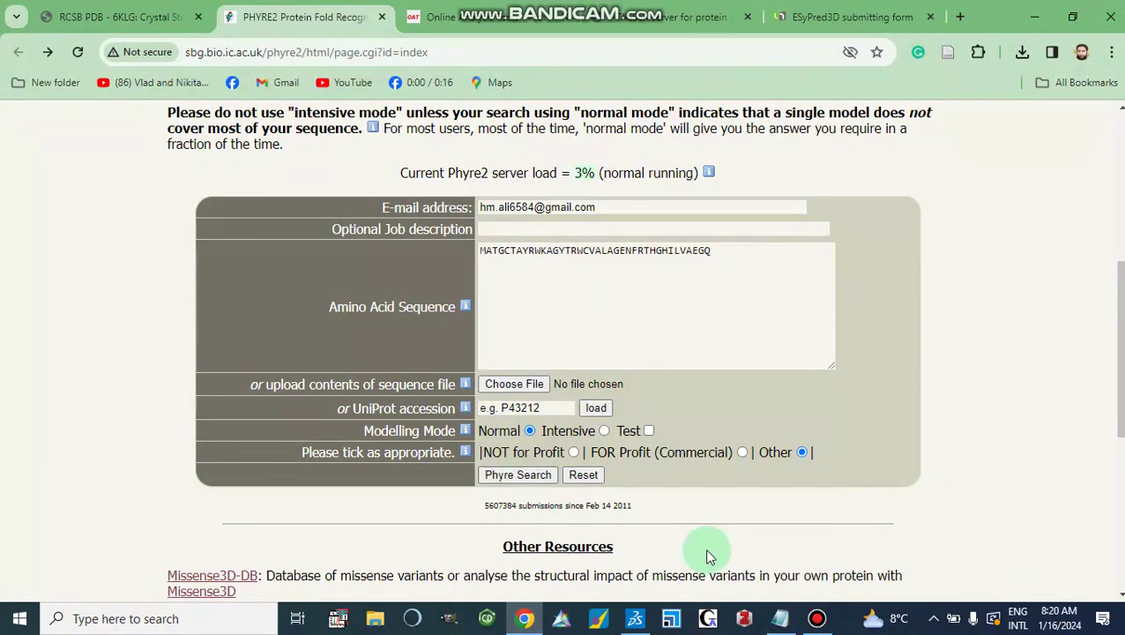
# - Switch to Discovery Studio and show the sequence of chain A of the 6klg structure
pyautogui.moveTo(638, 624)
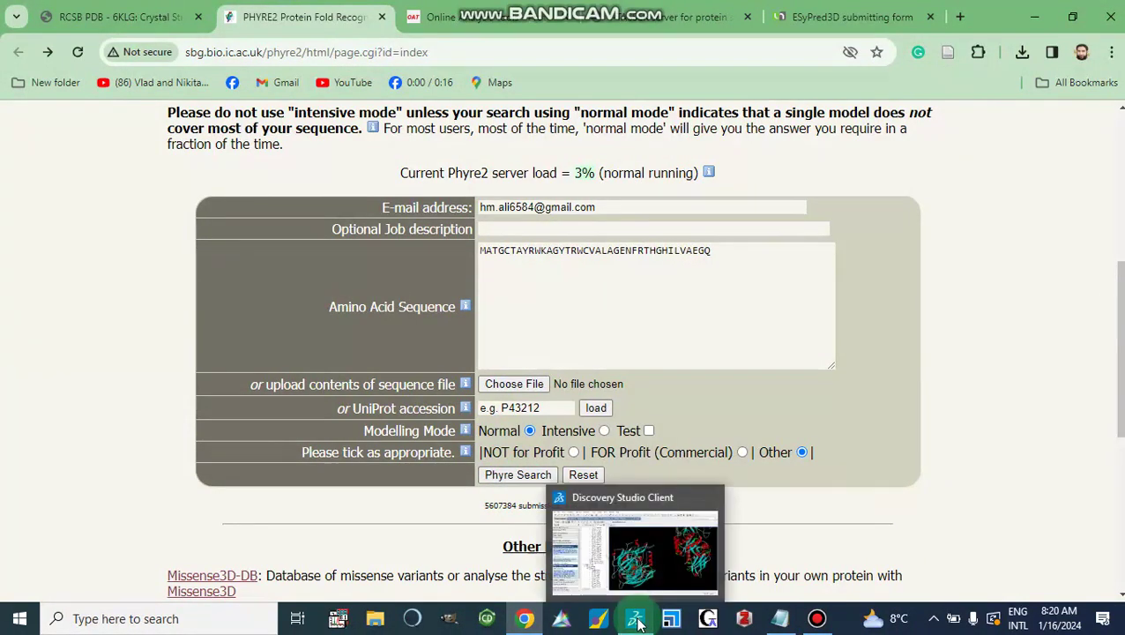
pyautogui.click(638, 624)
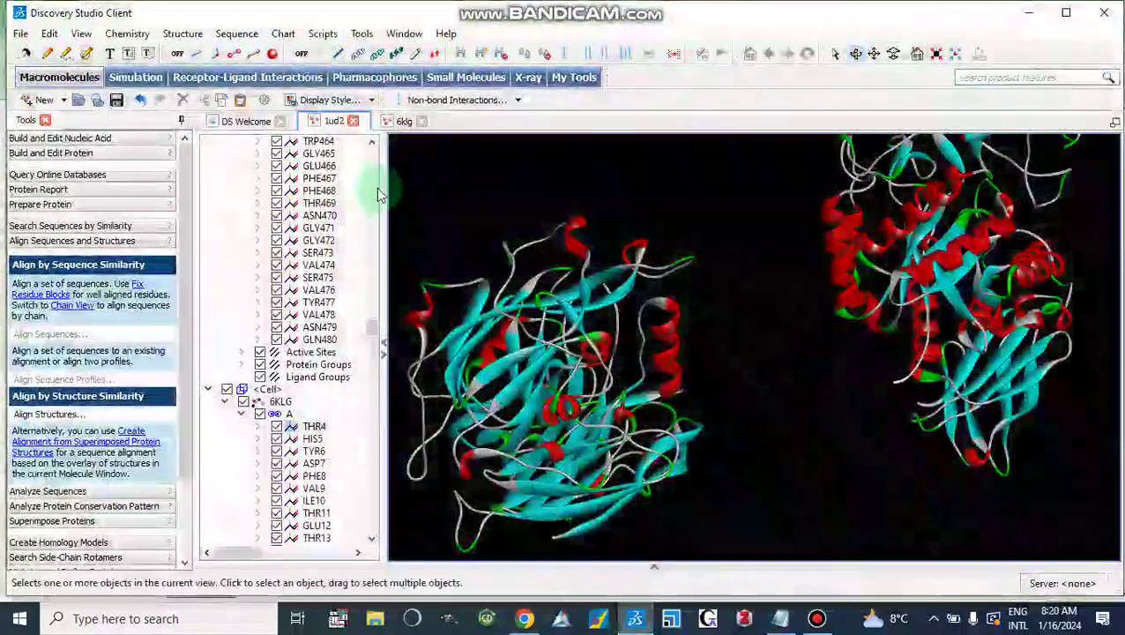
pyautogui.click(404, 121)
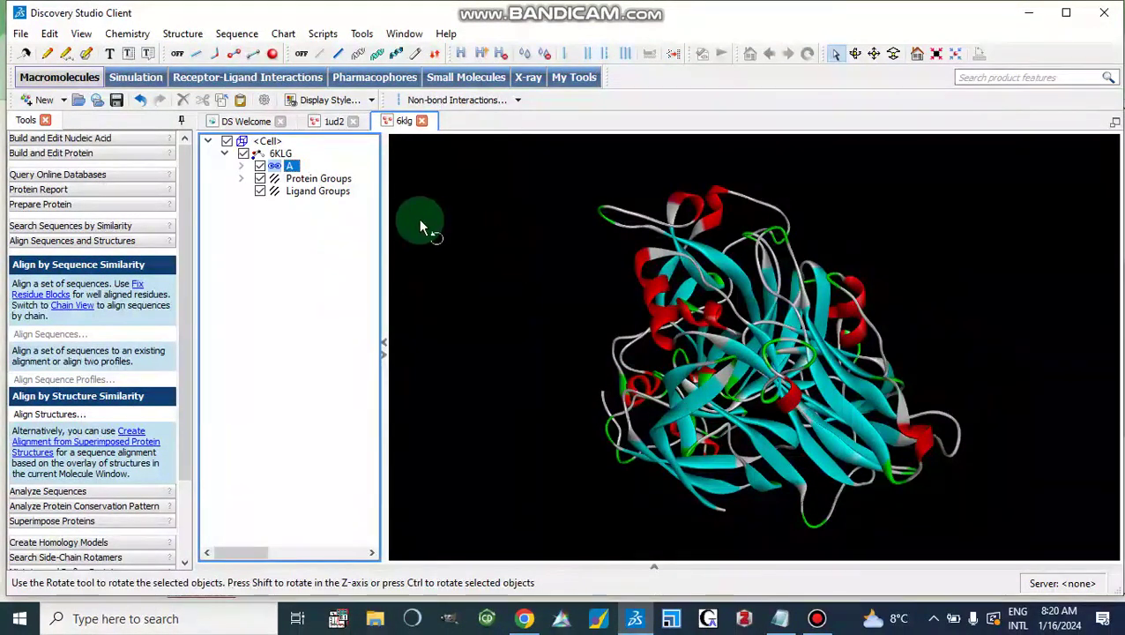
pyautogui.click(279, 167)
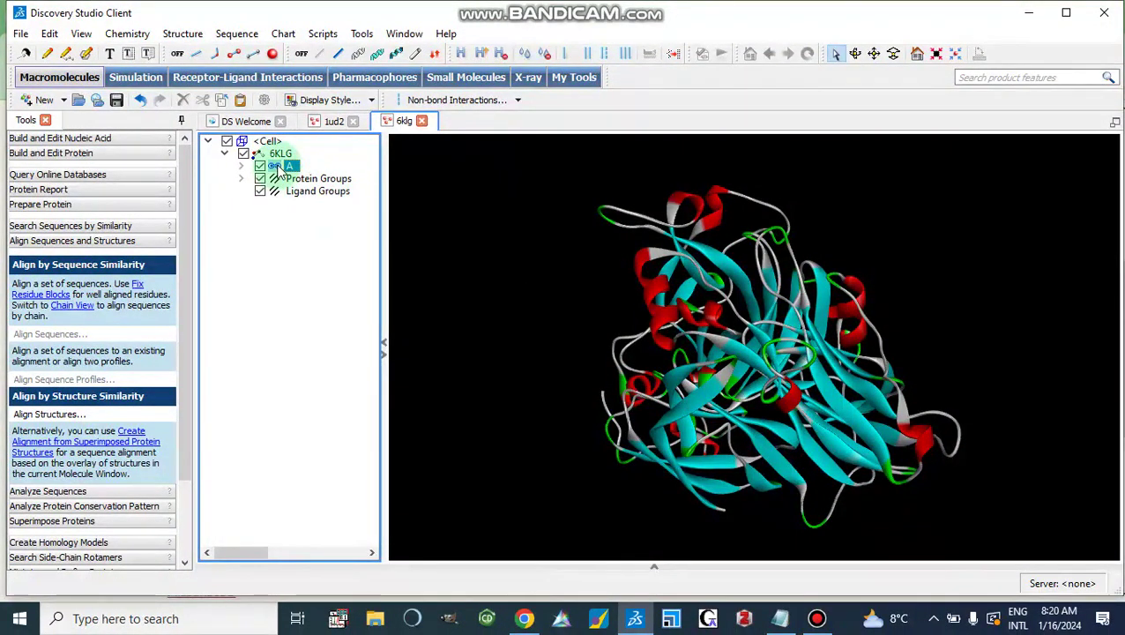
pyautogui.click(237, 35)
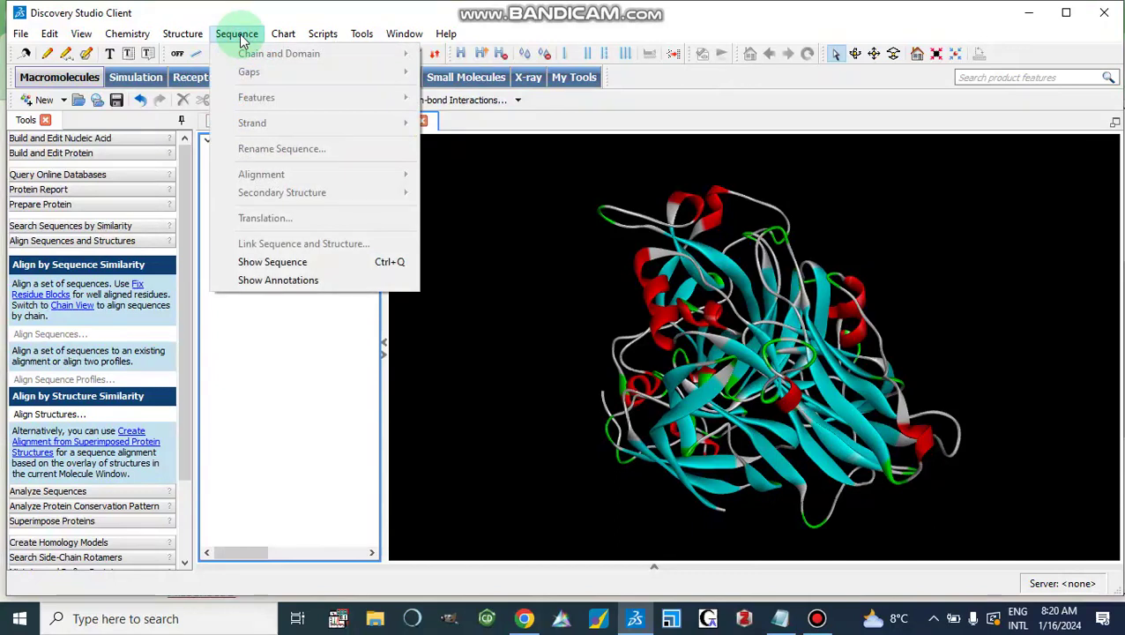
pyautogui.click(268, 262)
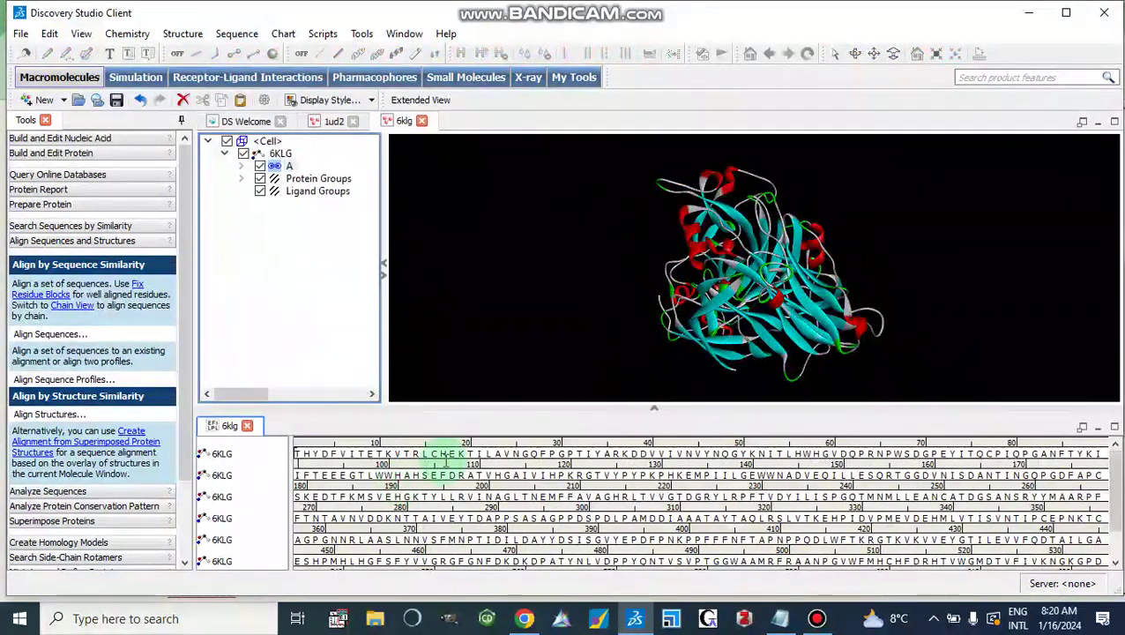
# - Select the entire 6KLG sequence and copy it
pyautogui.click(438, 452)
pyautogui.doubleClick(433, 453)
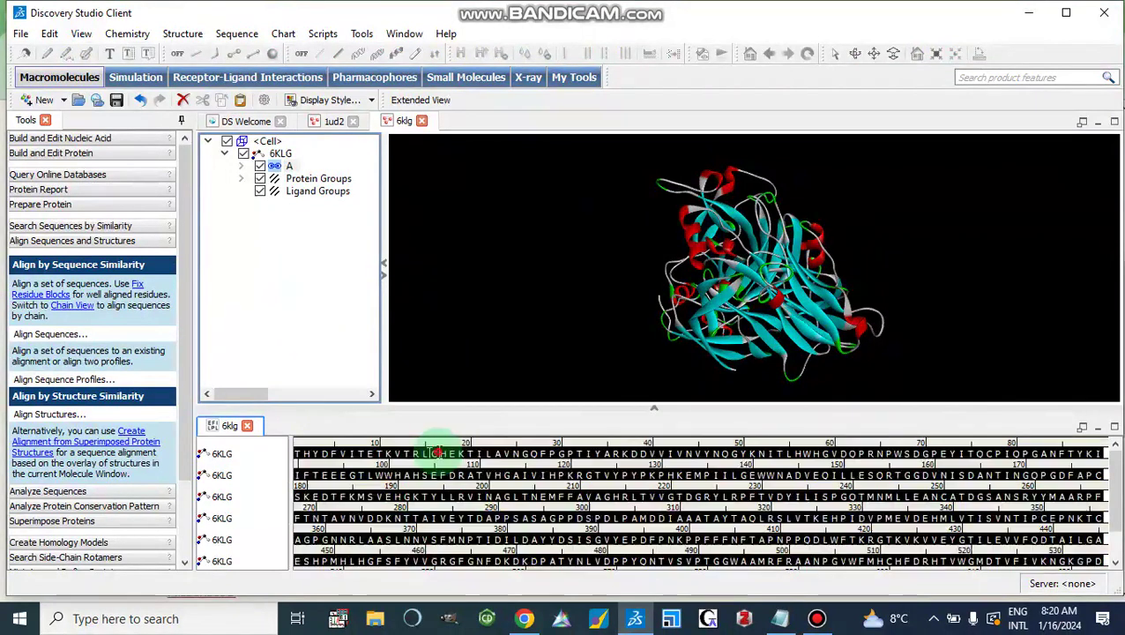
pyautogui.rightClick(433, 453)
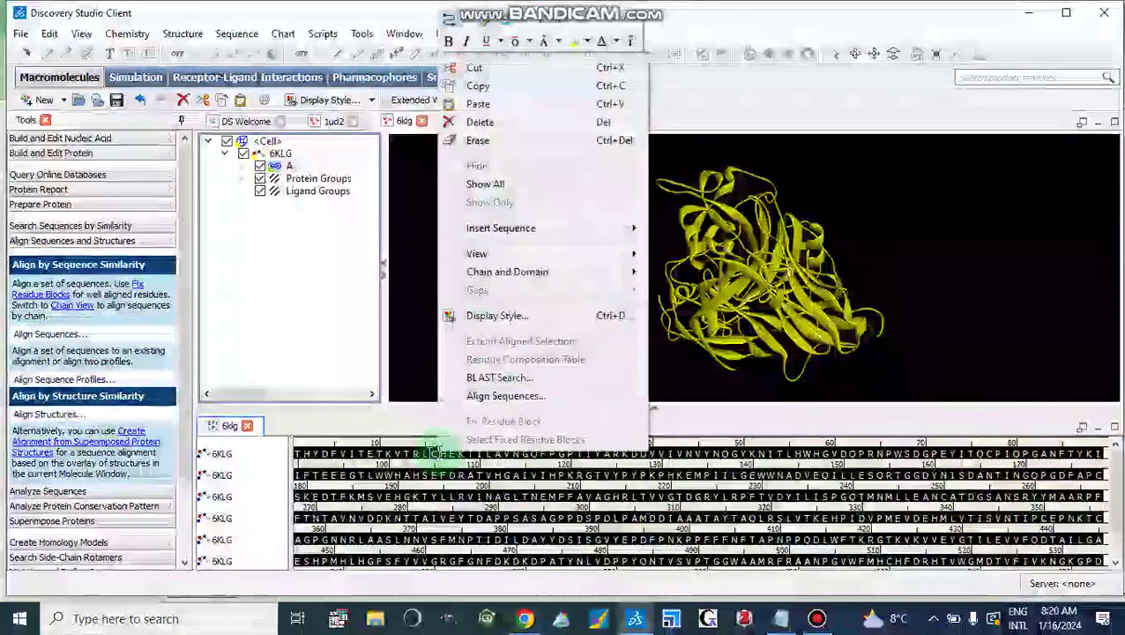
pyautogui.click(478, 87)
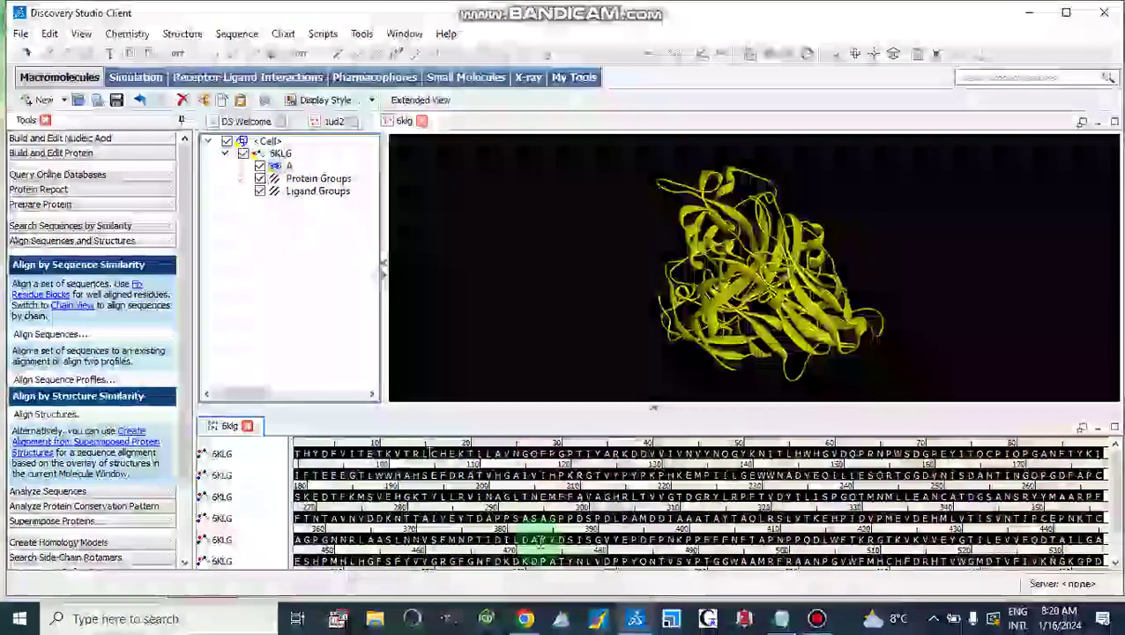
# - Switch to Chrome and replace the amino acid sequence in the Phyre2 form with the copied 6KLG sequence
pyautogui.moveTo(526, 621)
pyautogui.click(526, 621)
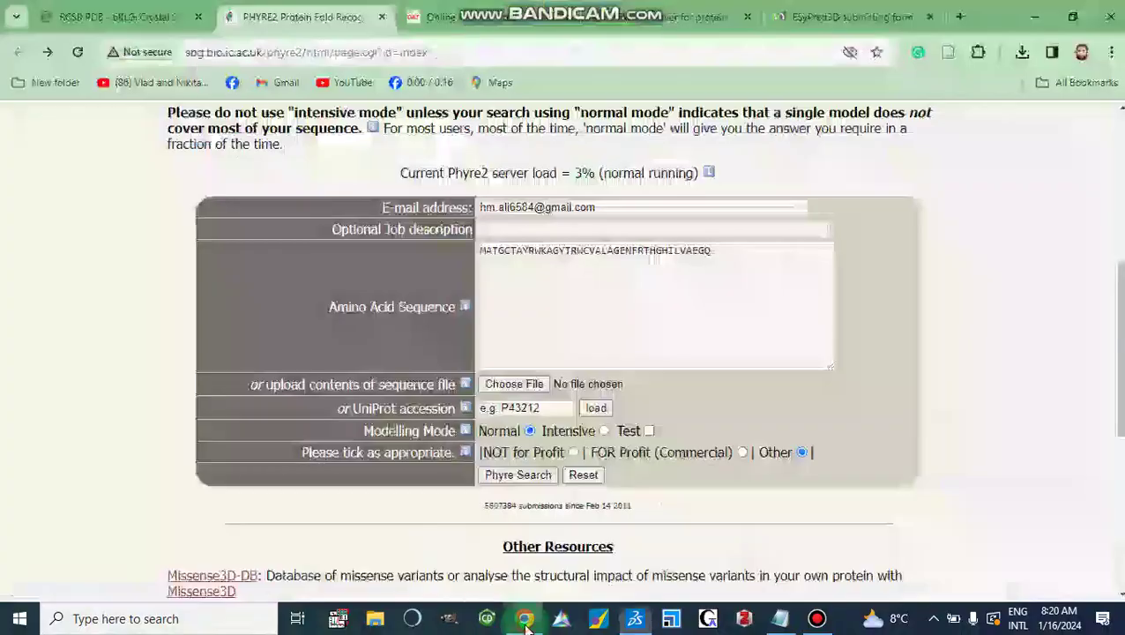
pyautogui.moveTo(716, 253); pyautogui.dragTo(507, 242)
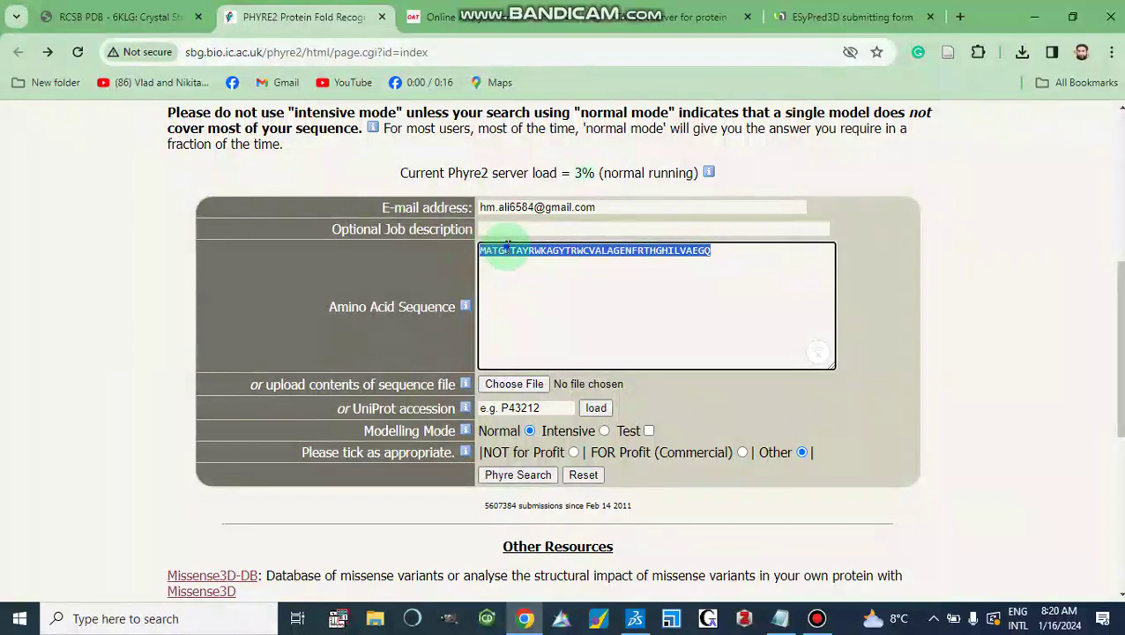
pyautogui.rightClick(507, 246)
pyautogui.click(548, 347)
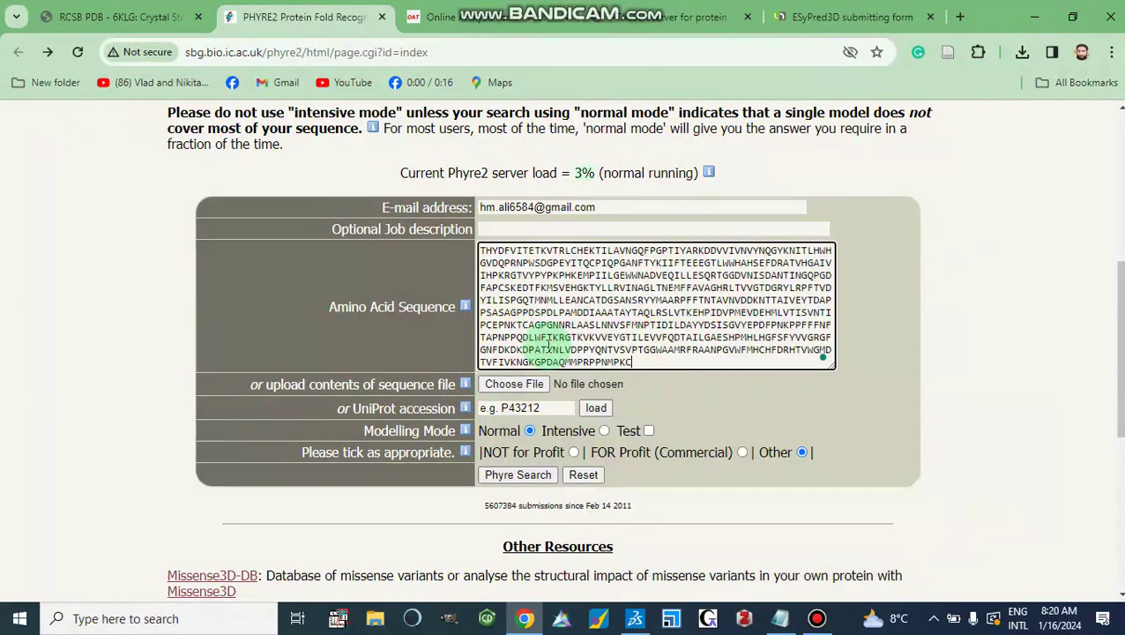
# - Try to submit the Phyre2 search in Normal modelling mode, reloading the page and resubmitting the form
pyautogui.click(511, 476)
pyautogui.click(511, 481)
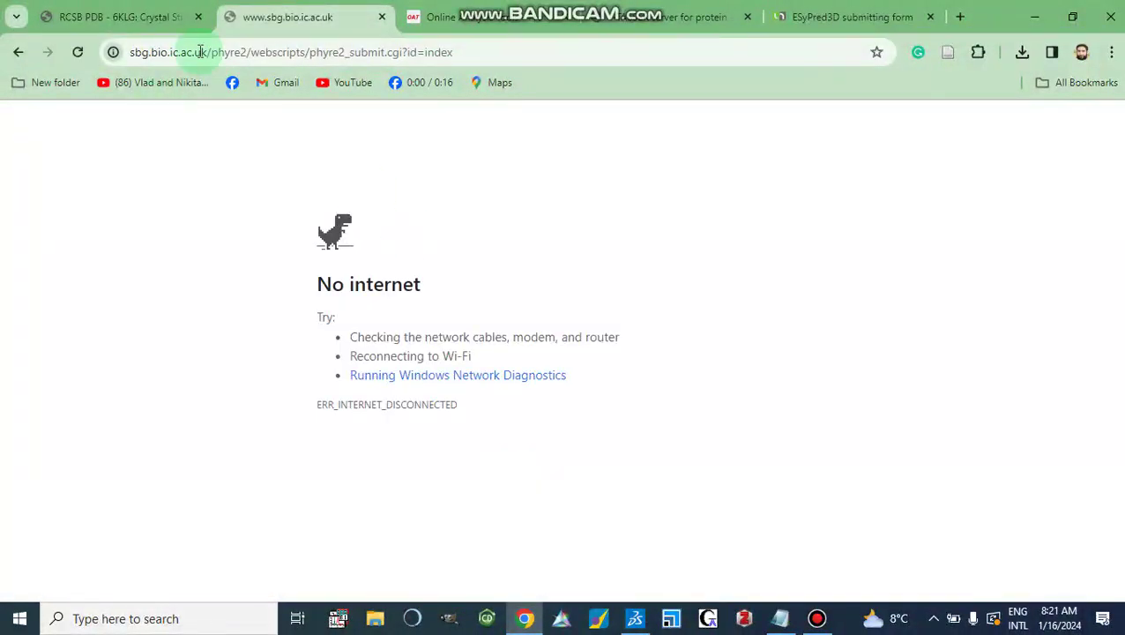
pyautogui.click(77, 55)
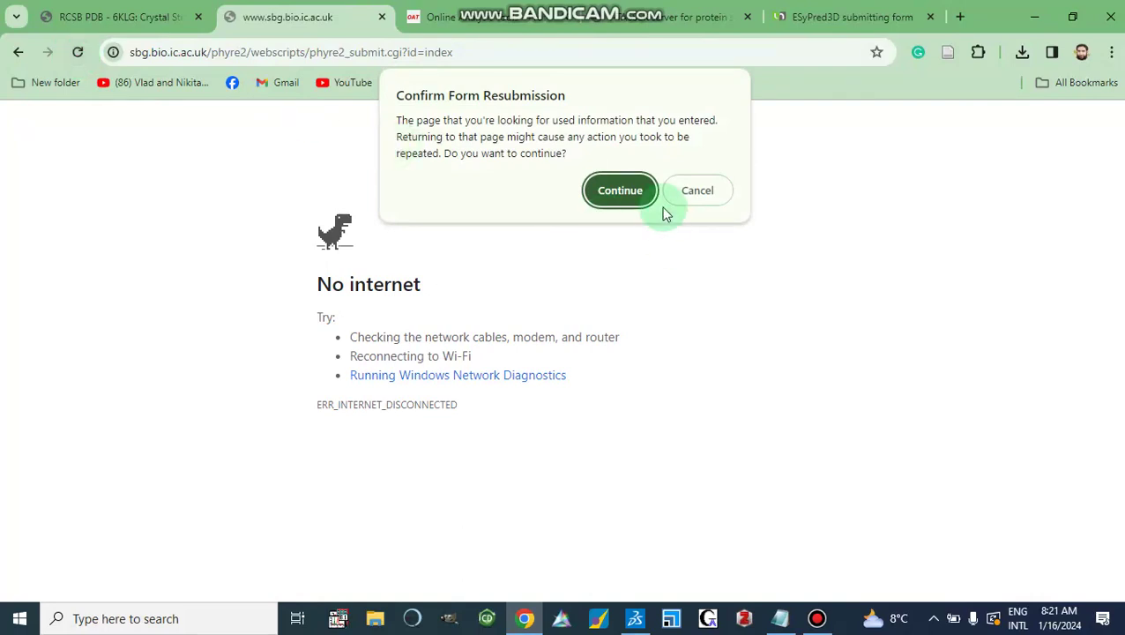
pyautogui.click(602, 189)
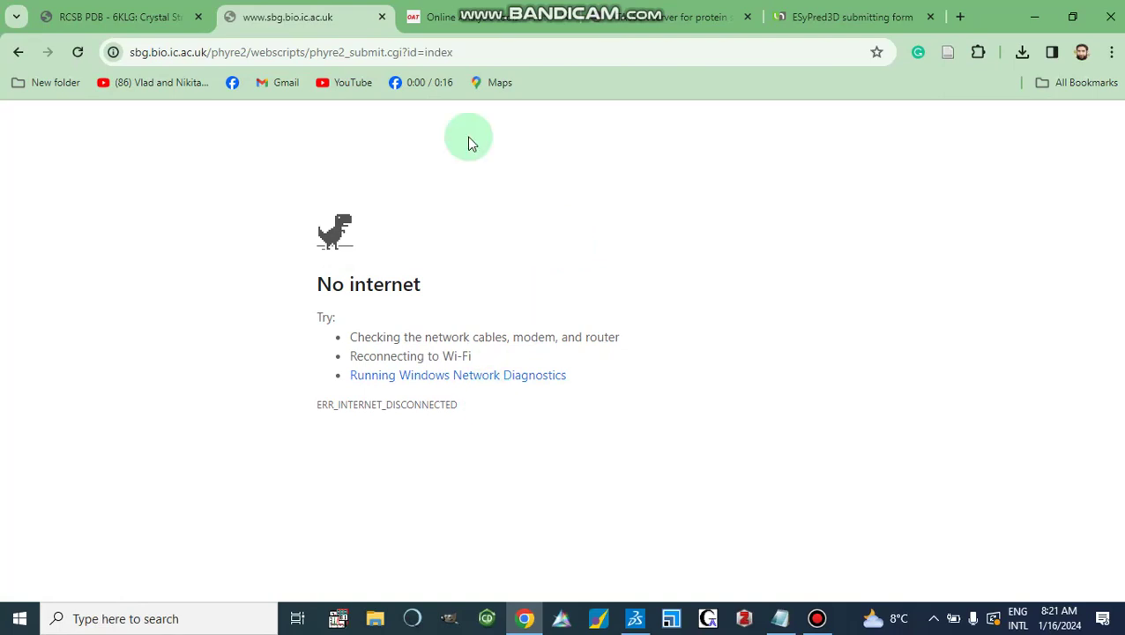
# - Switch to the I-TASSER server page and examine its introduction and the sequence entry and upload fields
pyautogui.click(656, 24)
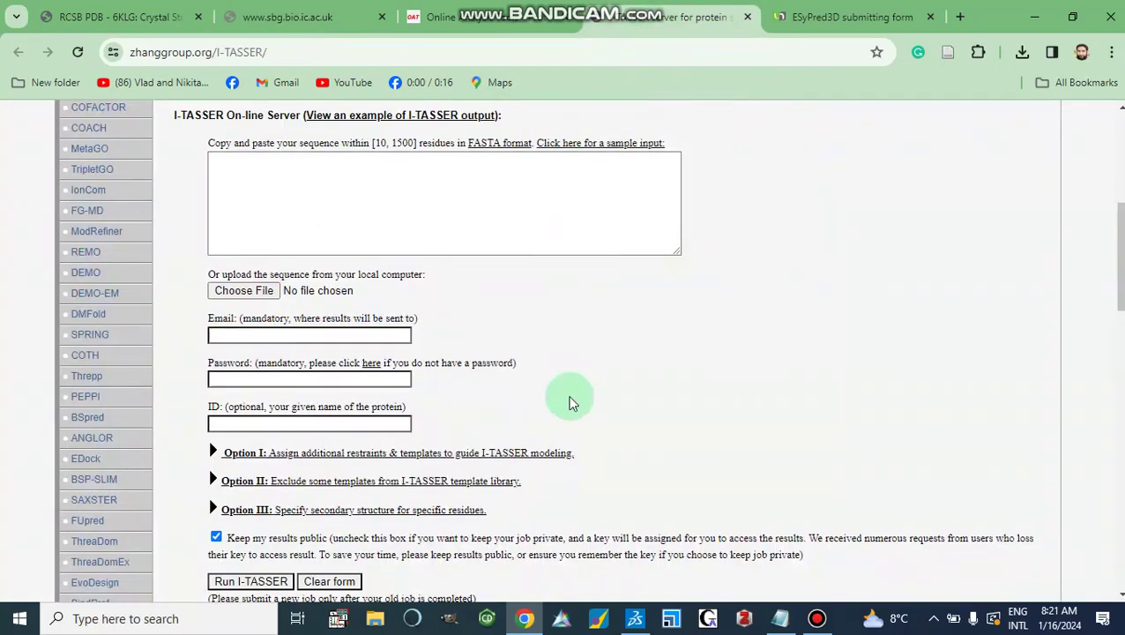
pyautogui.scroll(5, 573, 403)
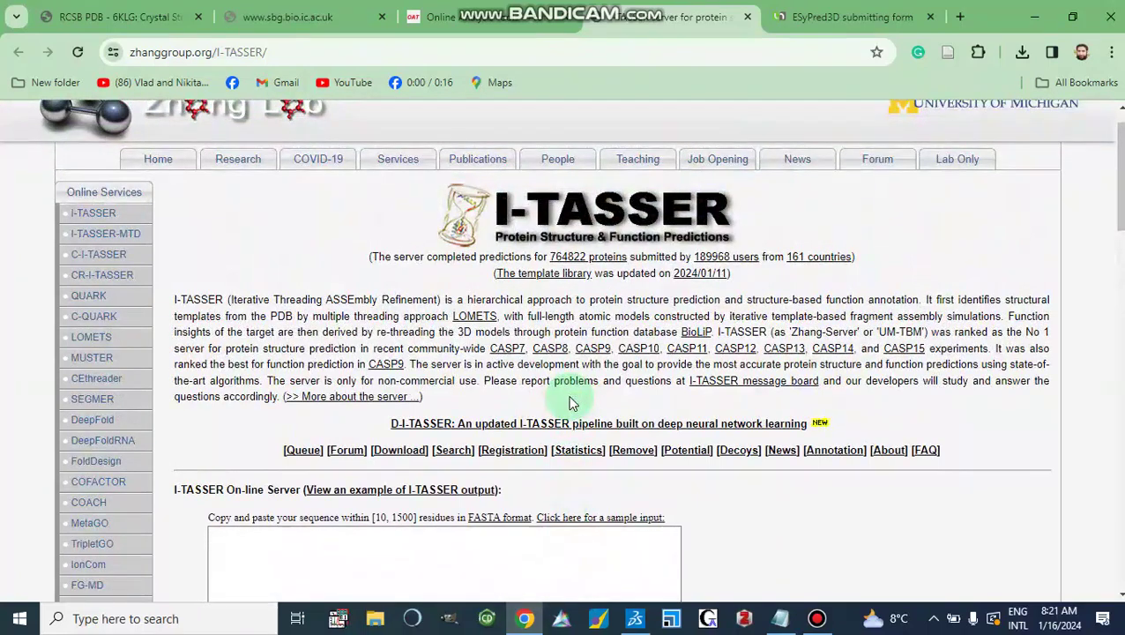
pyautogui.scroll(-1, 571, 403)
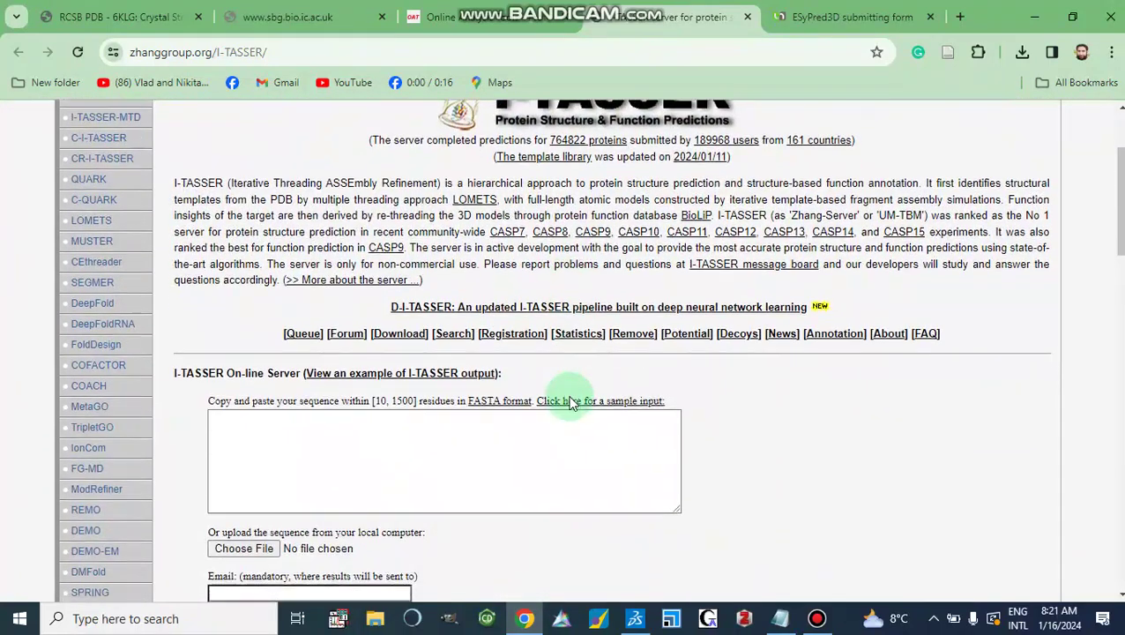
pyautogui.scroll(-1, 571, 403)
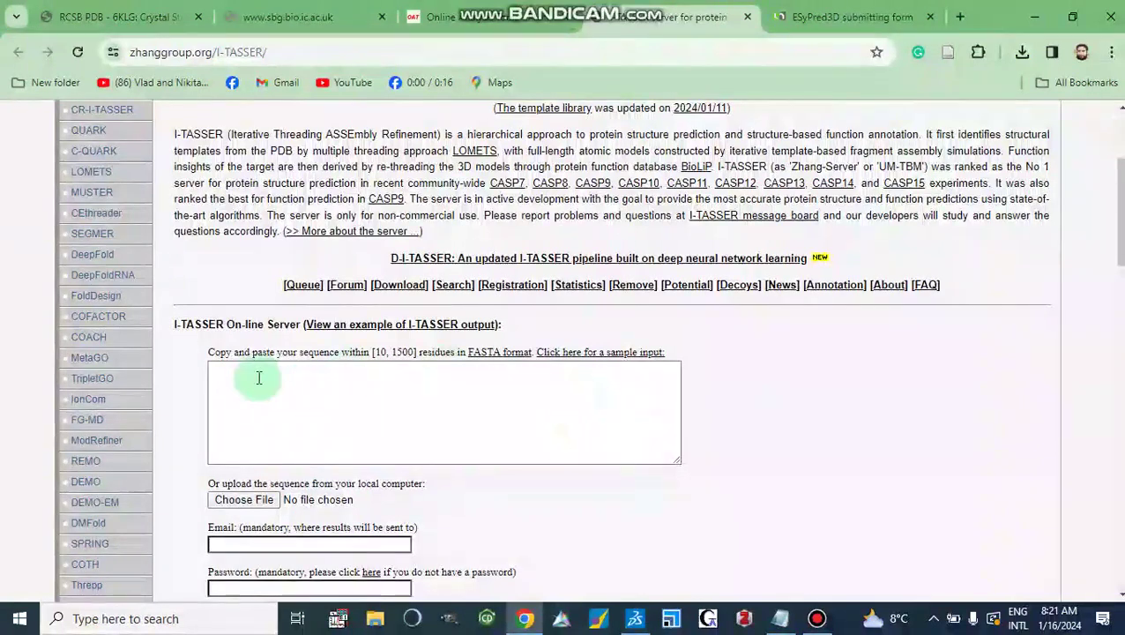
pyautogui.click(221, 371)
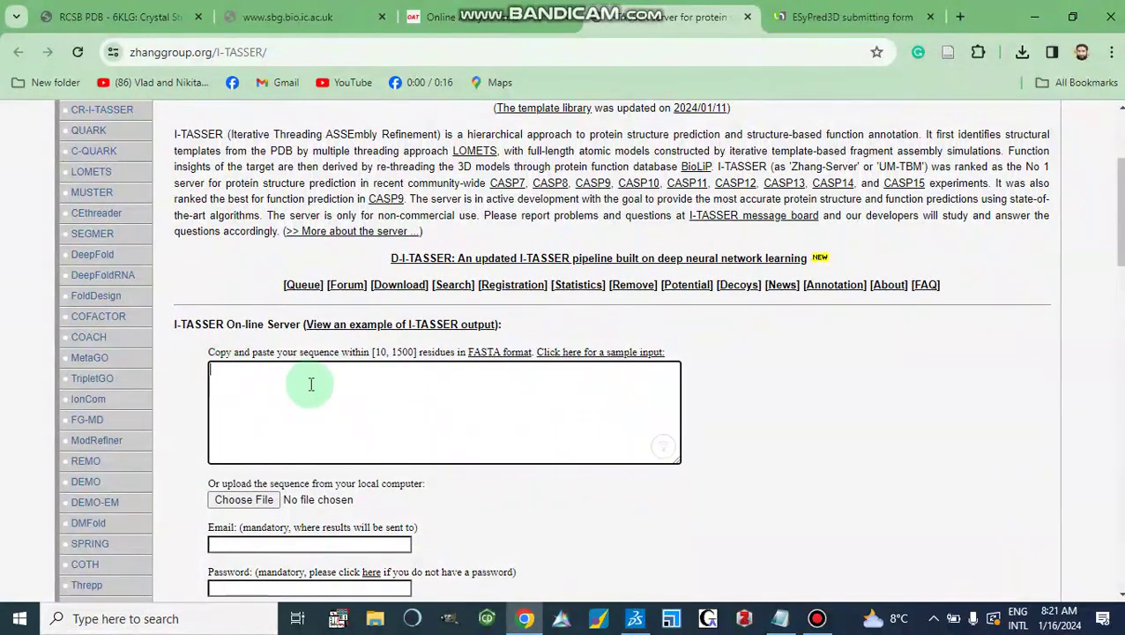
pyautogui.scroll(-1, 309, 383)
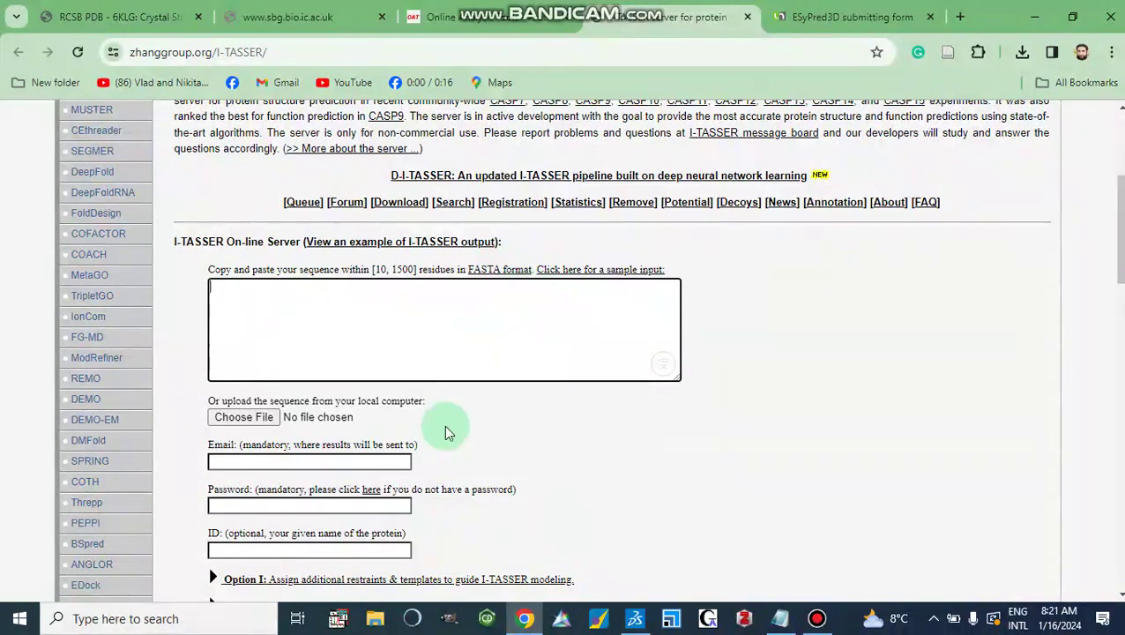
pyautogui.scroll(-2, 445, 432)
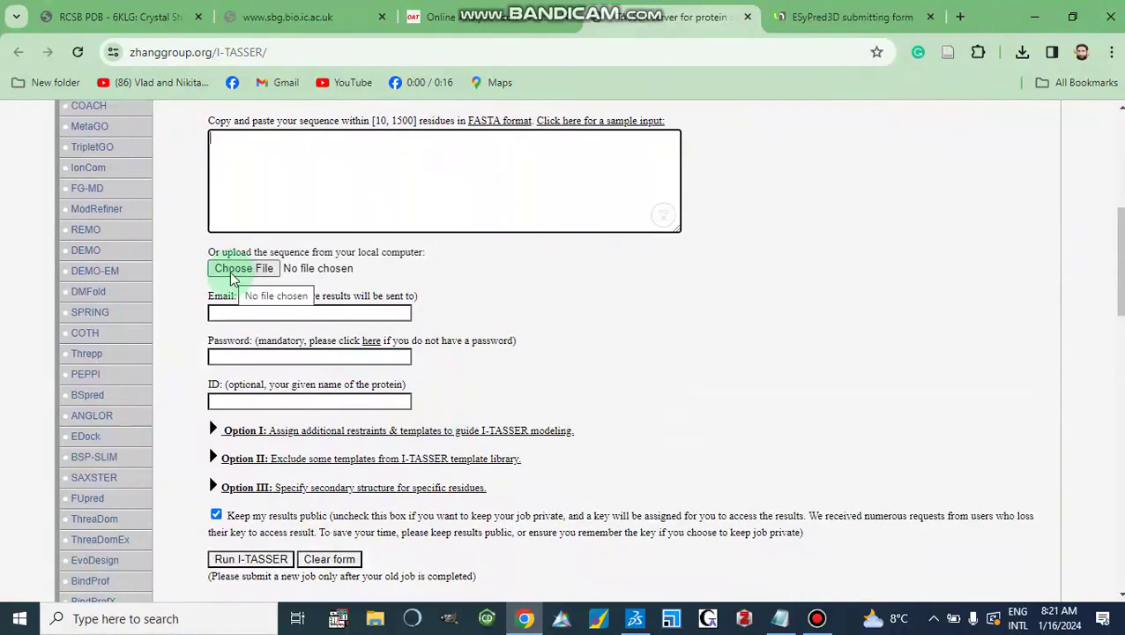
# - Examine the remaining I-TASSER form: mandatory email and password, optional ID, Options I to III, and the run control
pyautogui.click(227, 314)
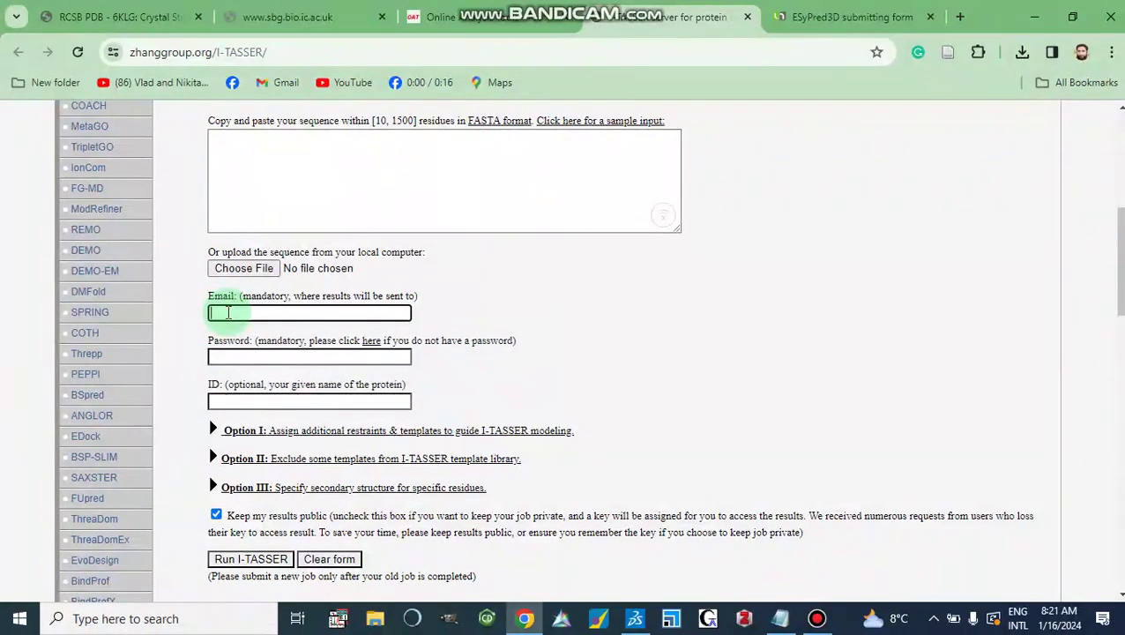
pyautogui.click(222, 355)
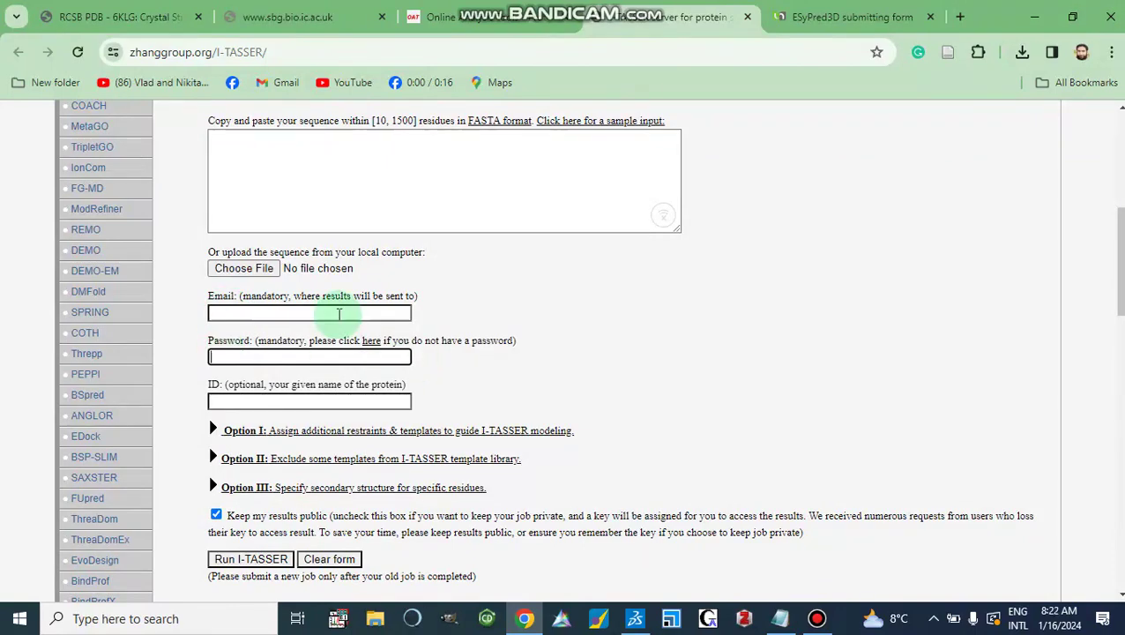
pyautogui.scroll(4, 335, 318)
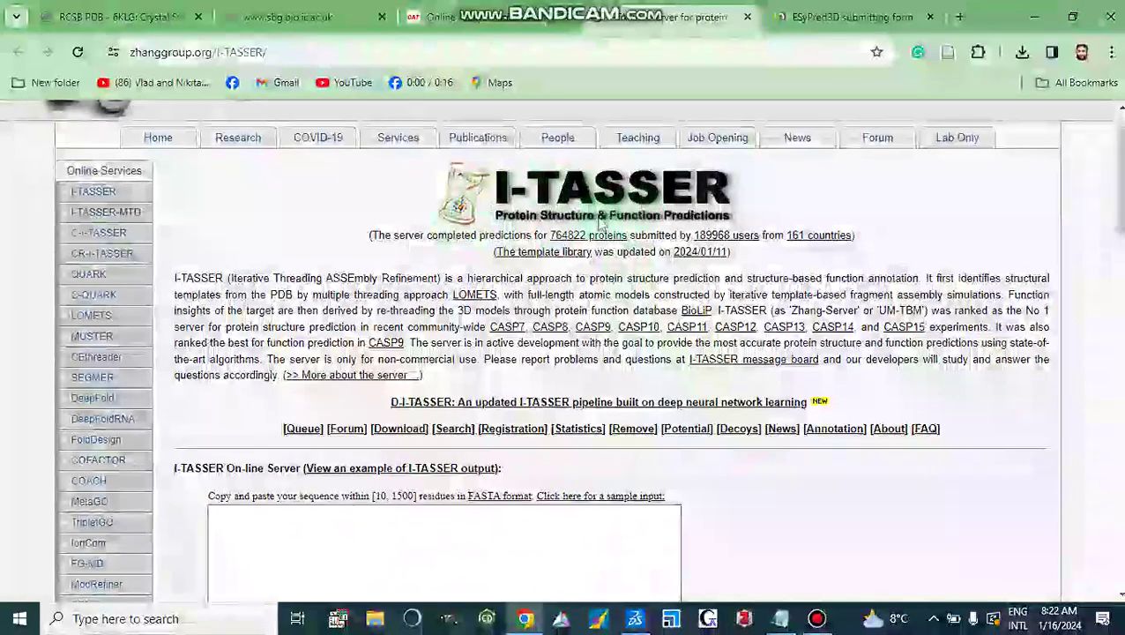
pyautogui.scroll(-3, 527, 389)
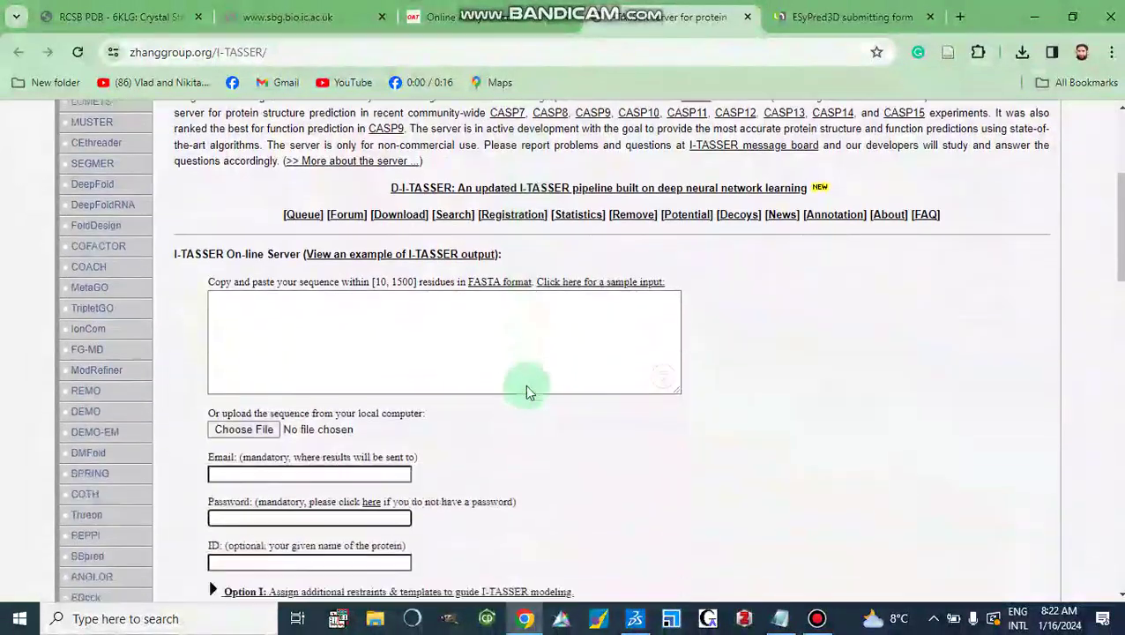
pyautogui.scroll(-1, 524, 384)
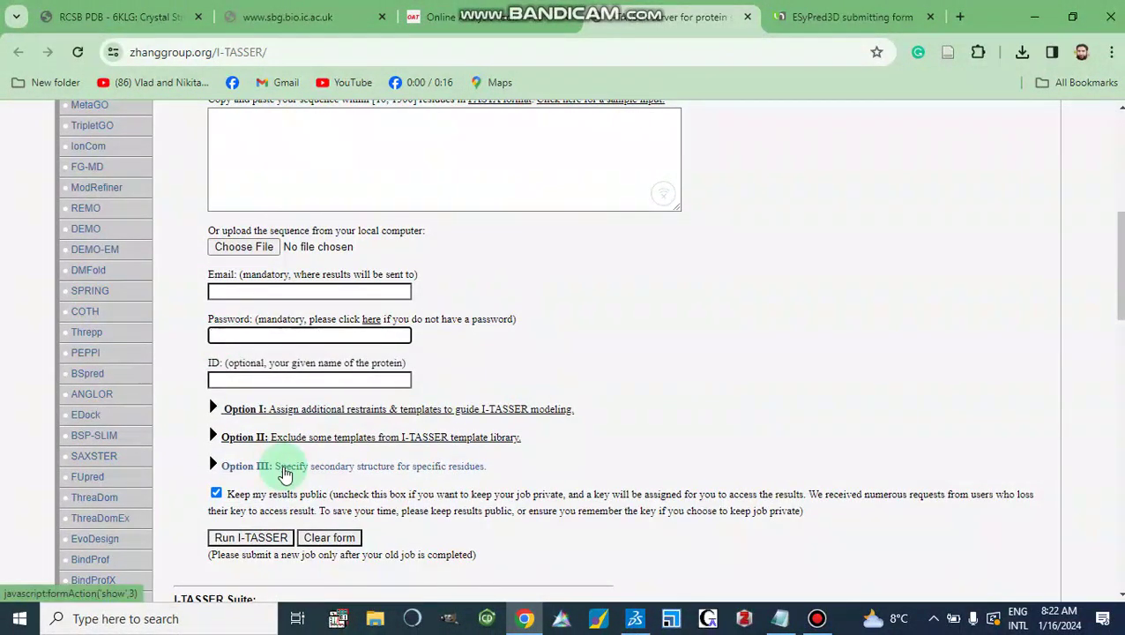
pyautogui.click(231, 546)
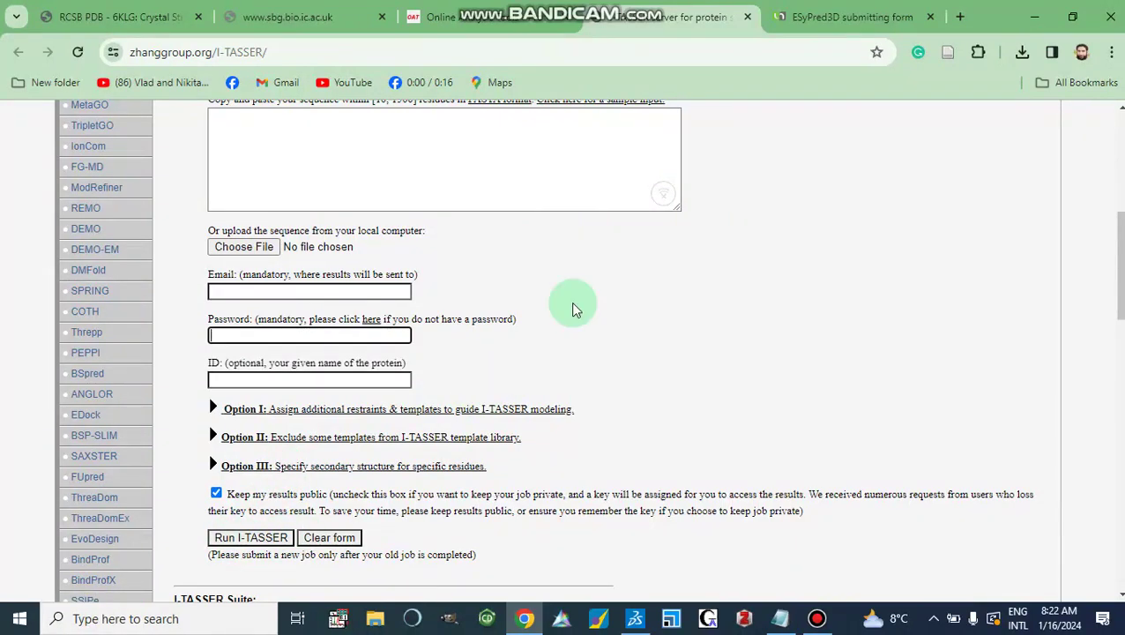
pyautogui.click(667, 263)
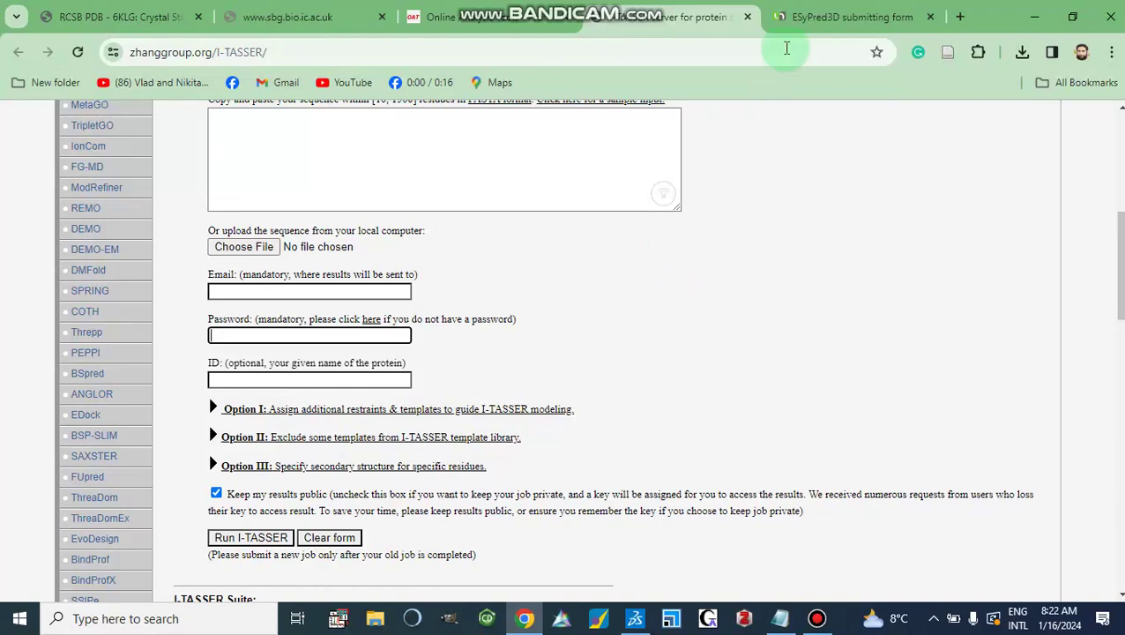
# - Open the ESyPred3D submission form and fill its email address and description fields with the saved e-mail address
pyautogui.click(819, 21)
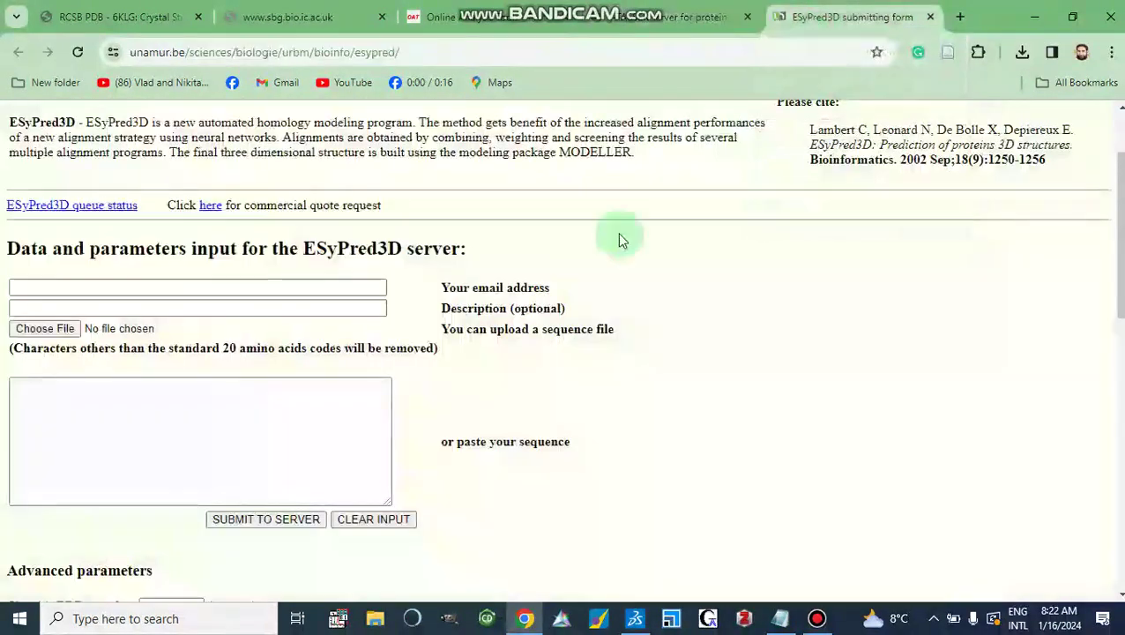
pyautogui.scroll(1, 577, 305)
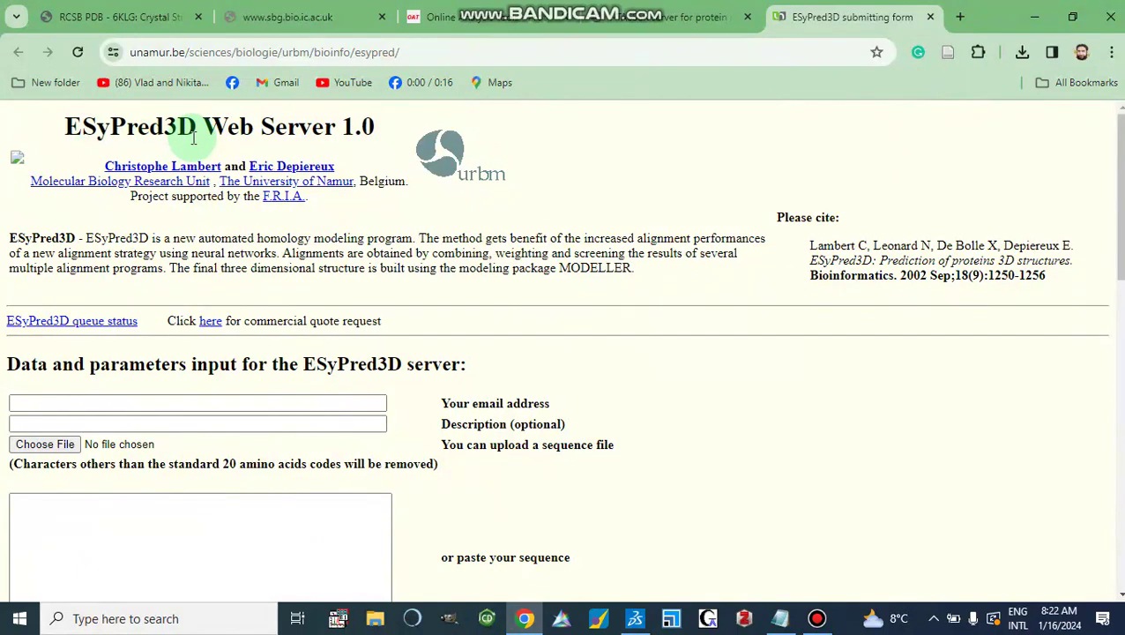
pyautogui.scroll(-2, 193, 136)
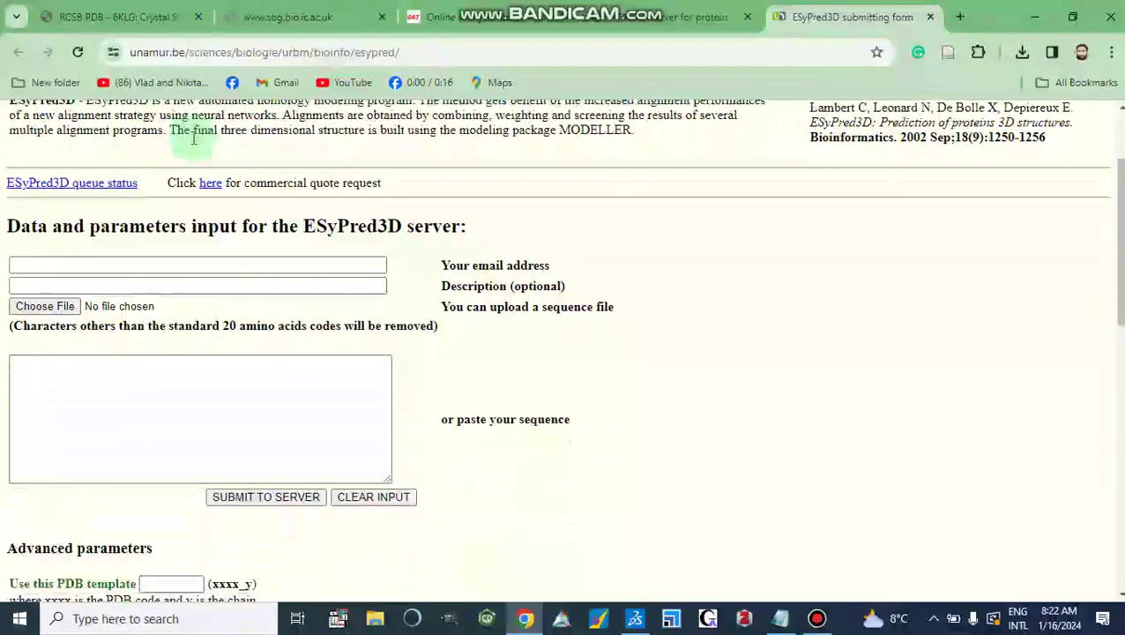
pyautogui.click(40, 263)
pyautogui.click(132, 301)
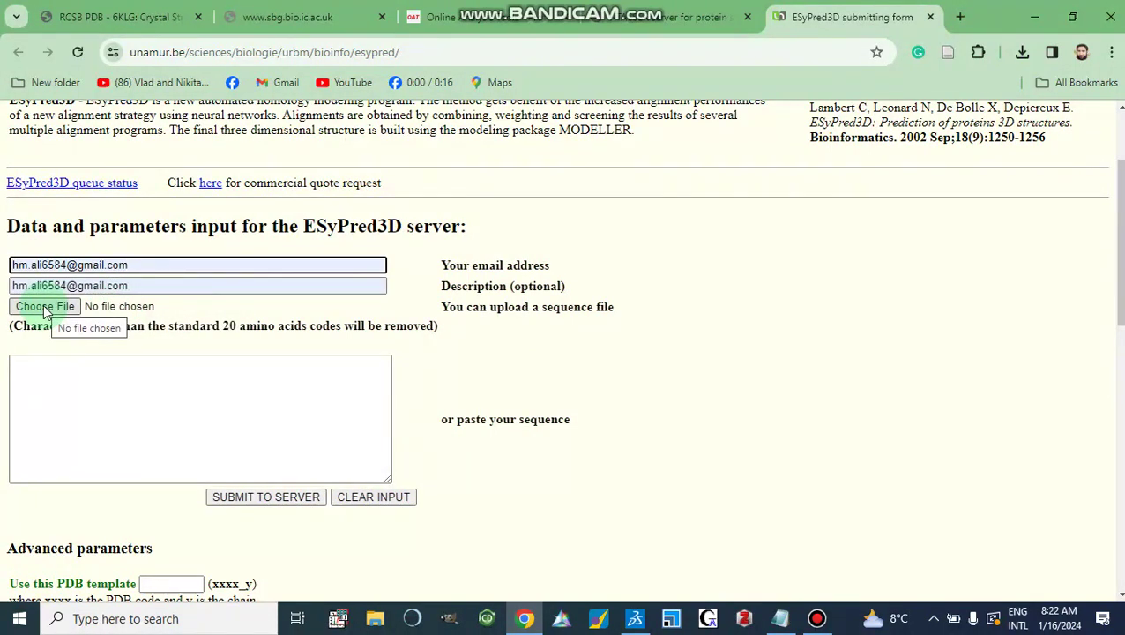
# - Switch to Notepad, save the rcsb_pdb_1UD2 sequence file to the Desktop, and minimize Notepad
pyautogui.click(779, 622)
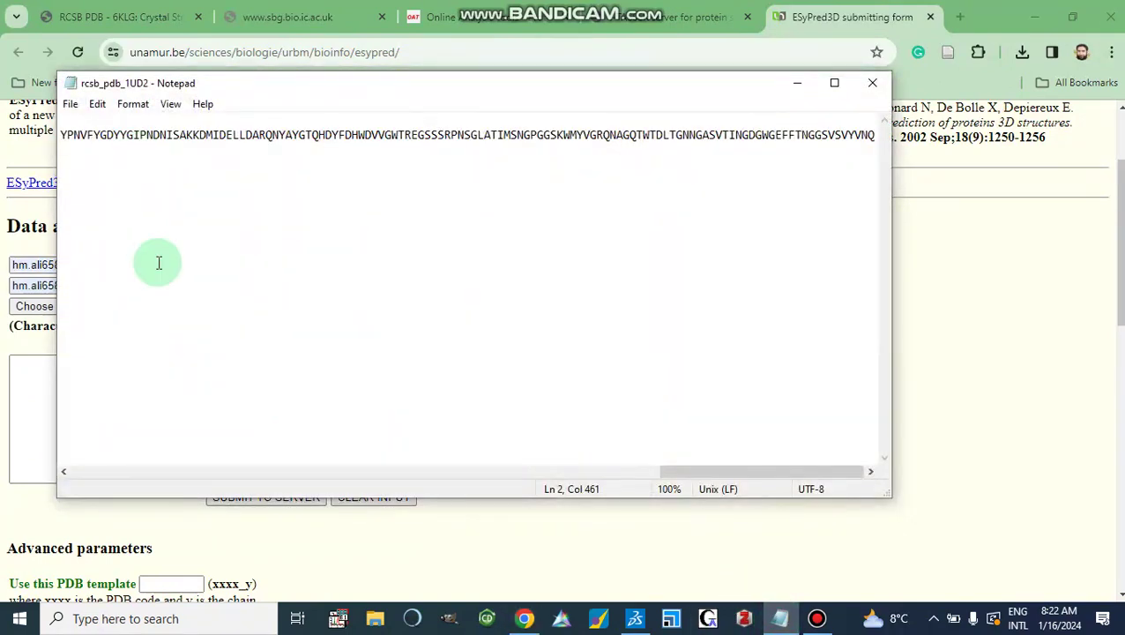
pyautogui.hscroll(-10, 159, 263)
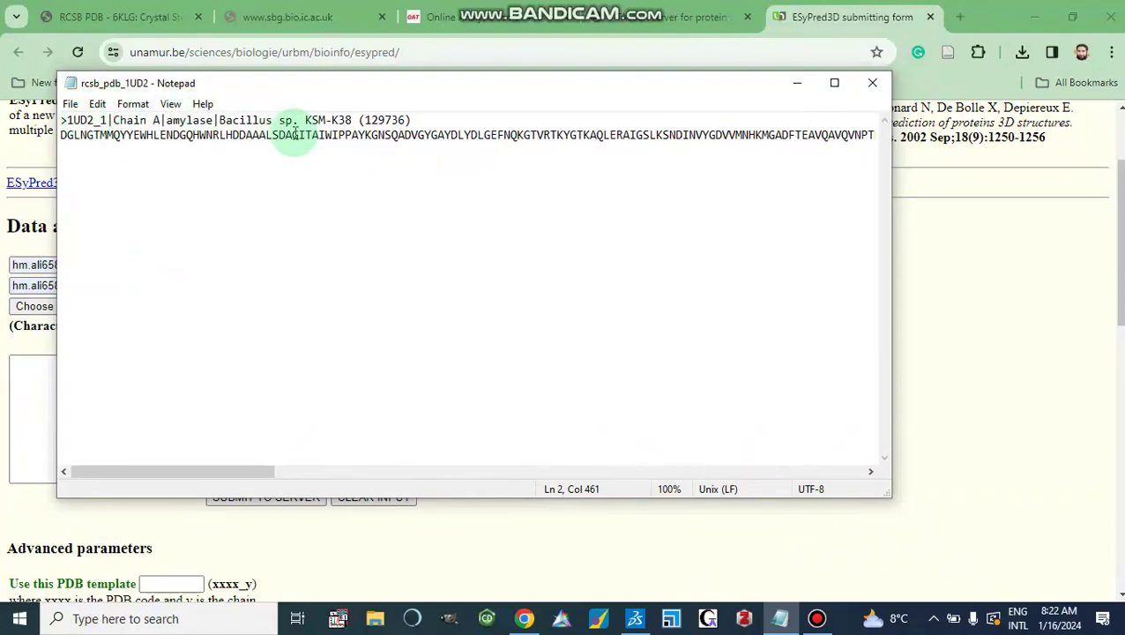
pyautogui.click(70, 105)
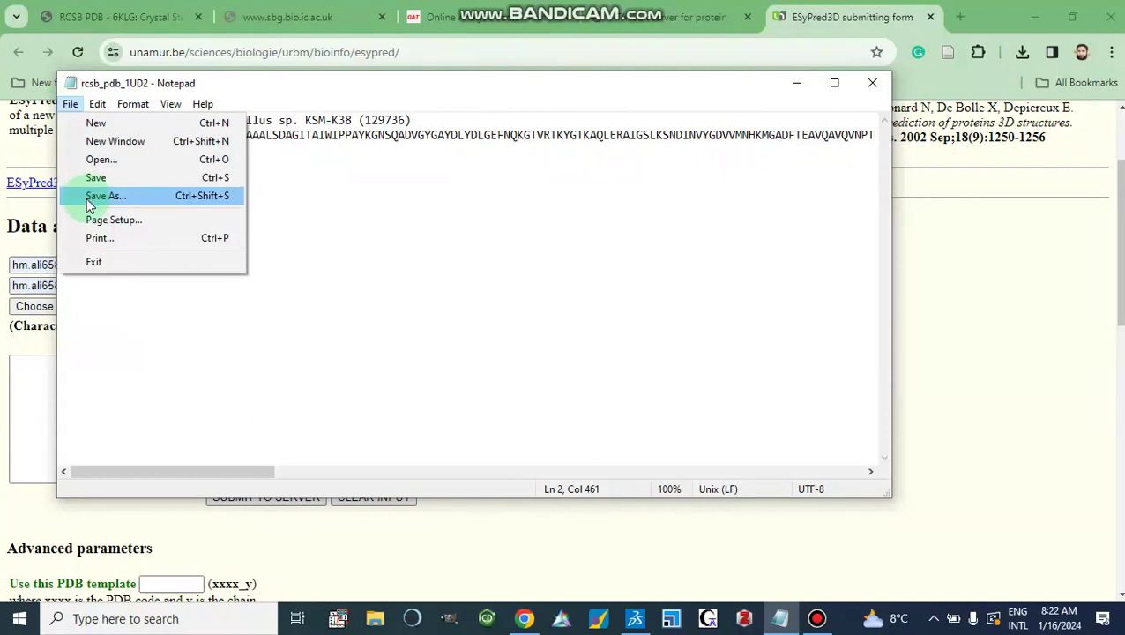
pyautogui.click(88, 197)
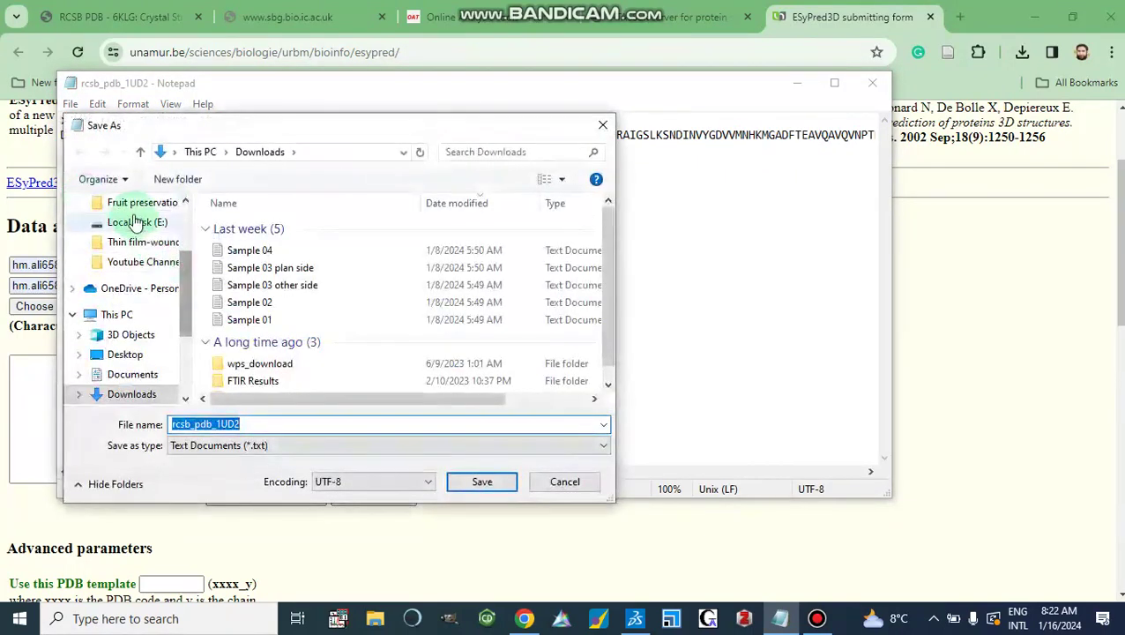
pyautogui.click(126, 357)
pyautogui.click(471, 482)
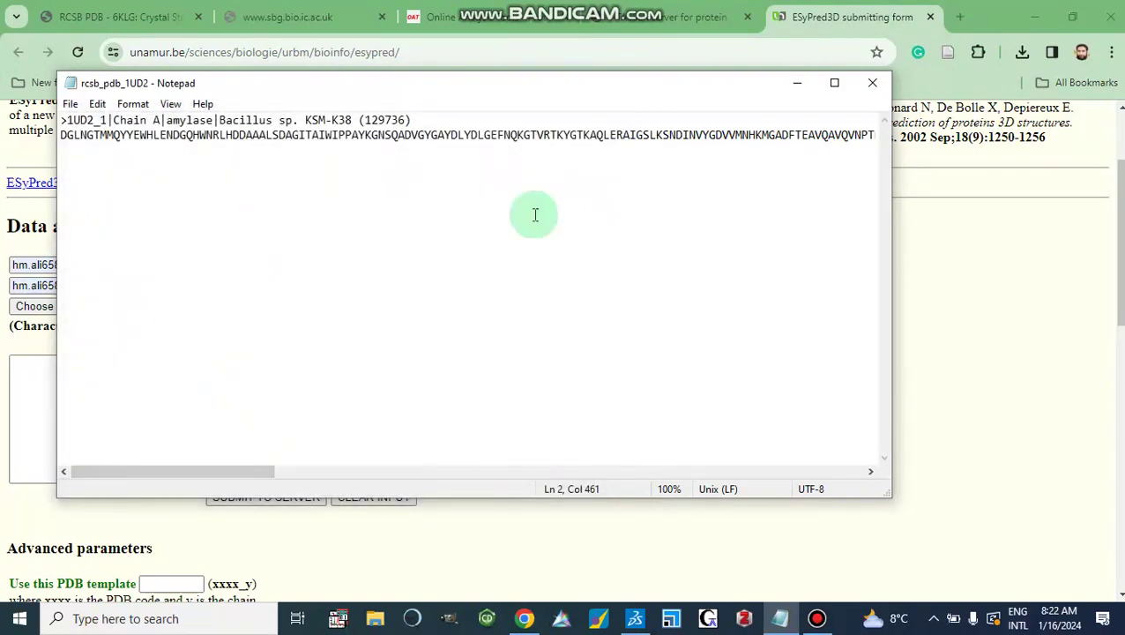
pyautogui.click(800, 82)
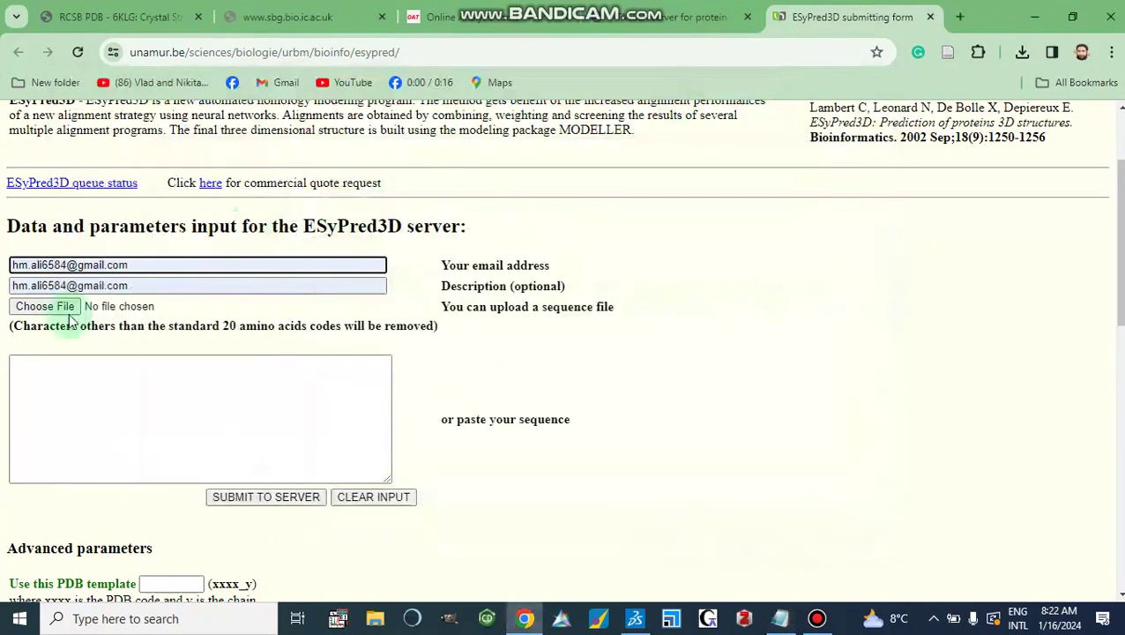
# - Attach rcsb_pdb_1UD2.fasta from the Desktop as the ESyPred3D sequence file and review the paste area and advanced parameters
pyautogui.click(32, 310)
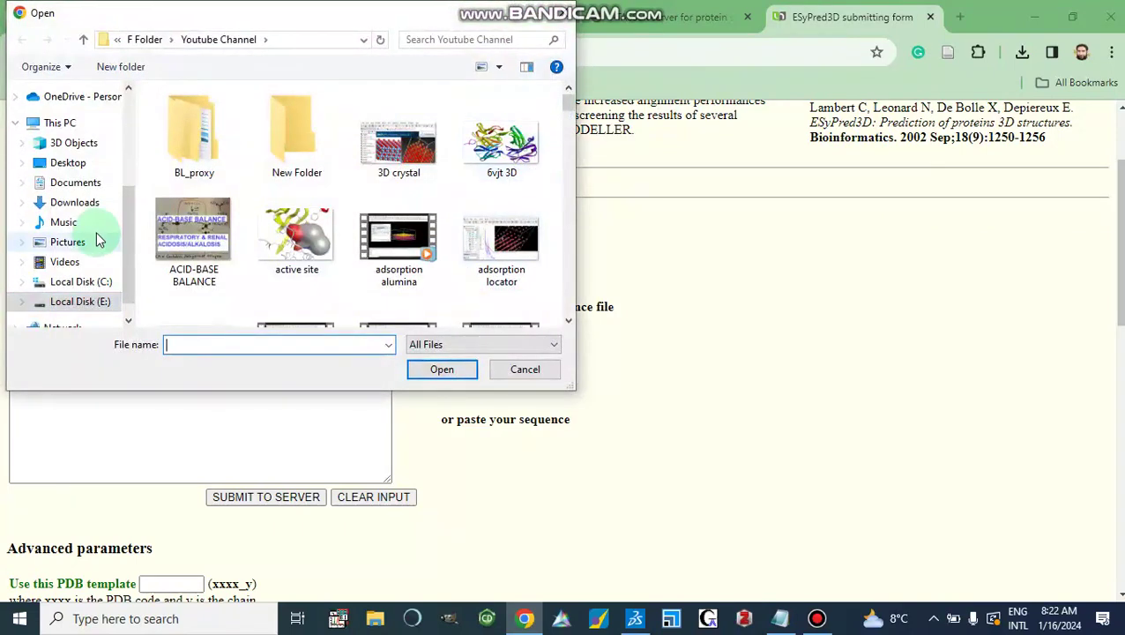
pyautogui.click(68, 166)
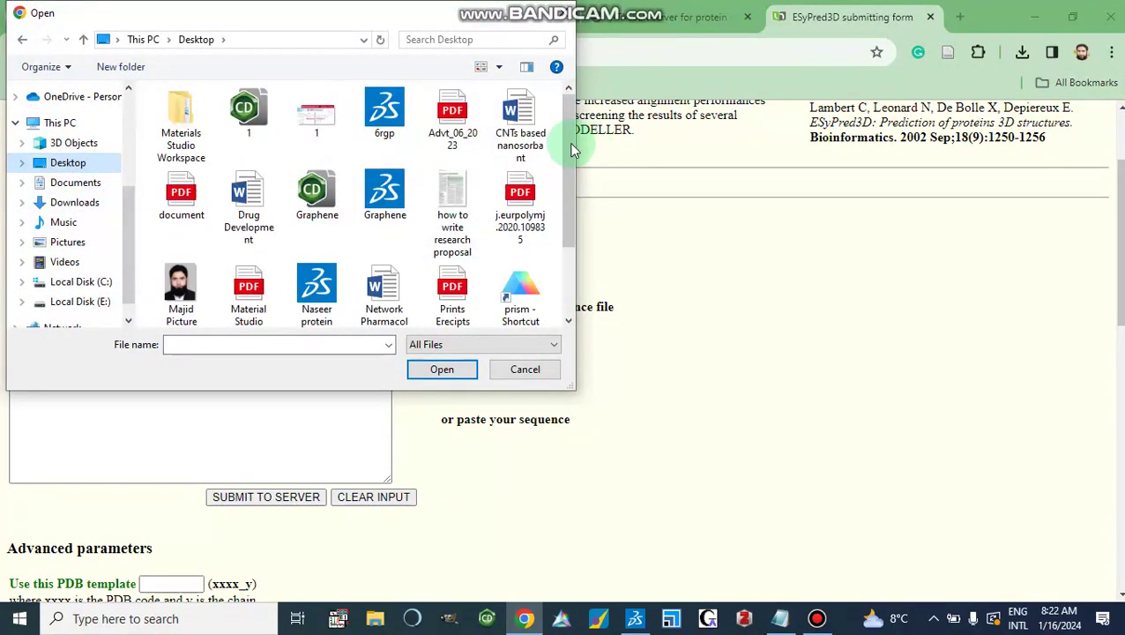
pyautogui.moveTo(569, 152); pyautogui.dragTo(565, 223)
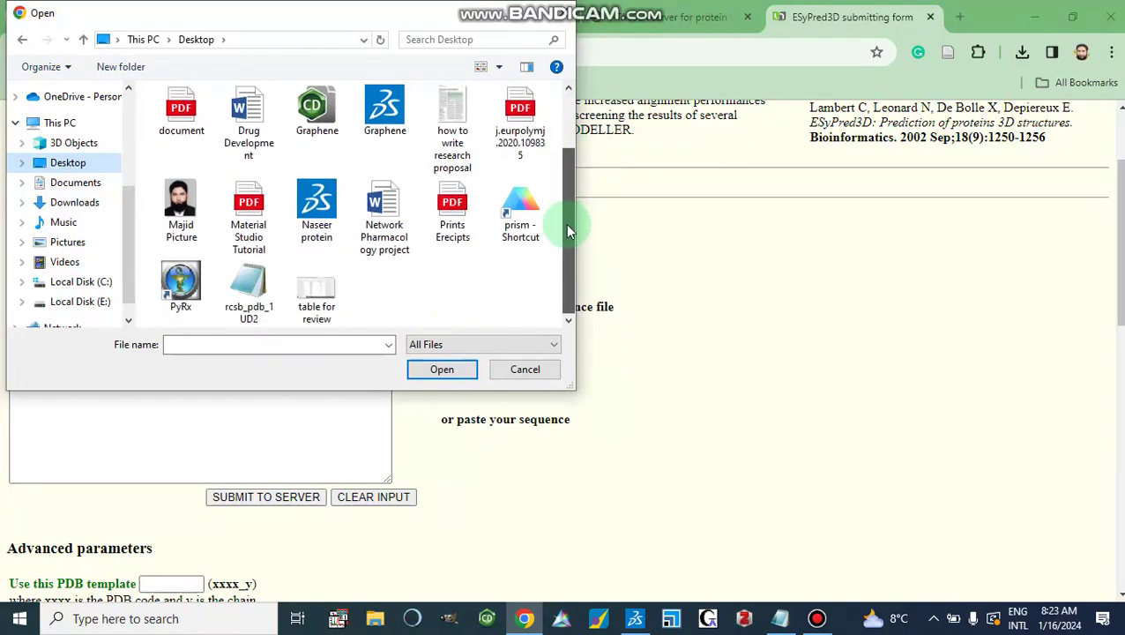
pyautogui.doubleClick(242, 294)
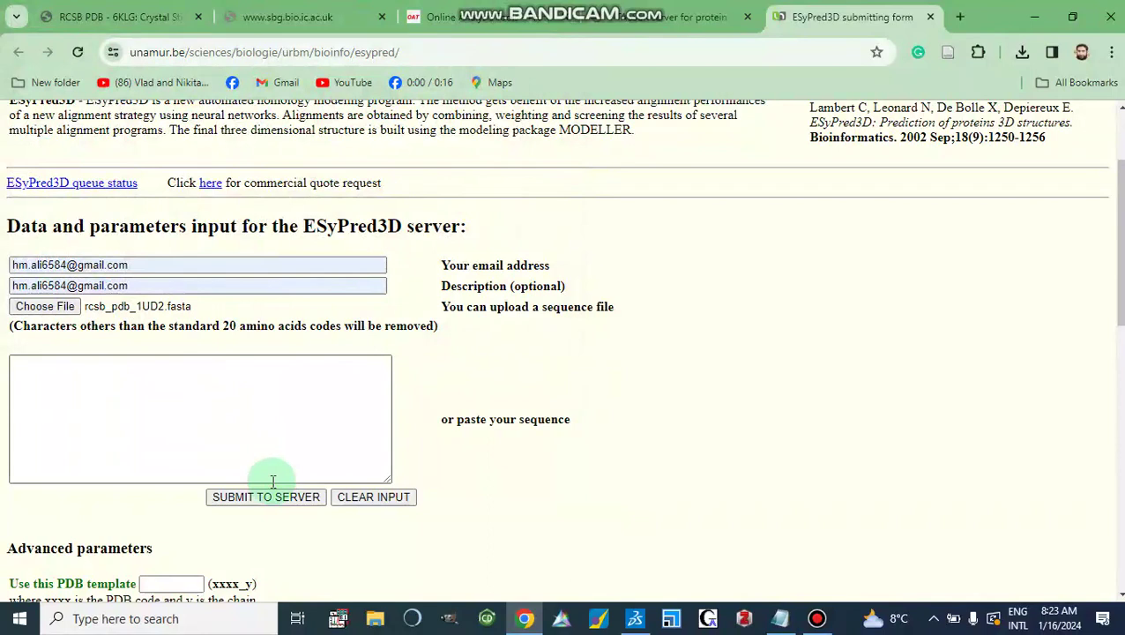
pyautogui.click(52, 379)
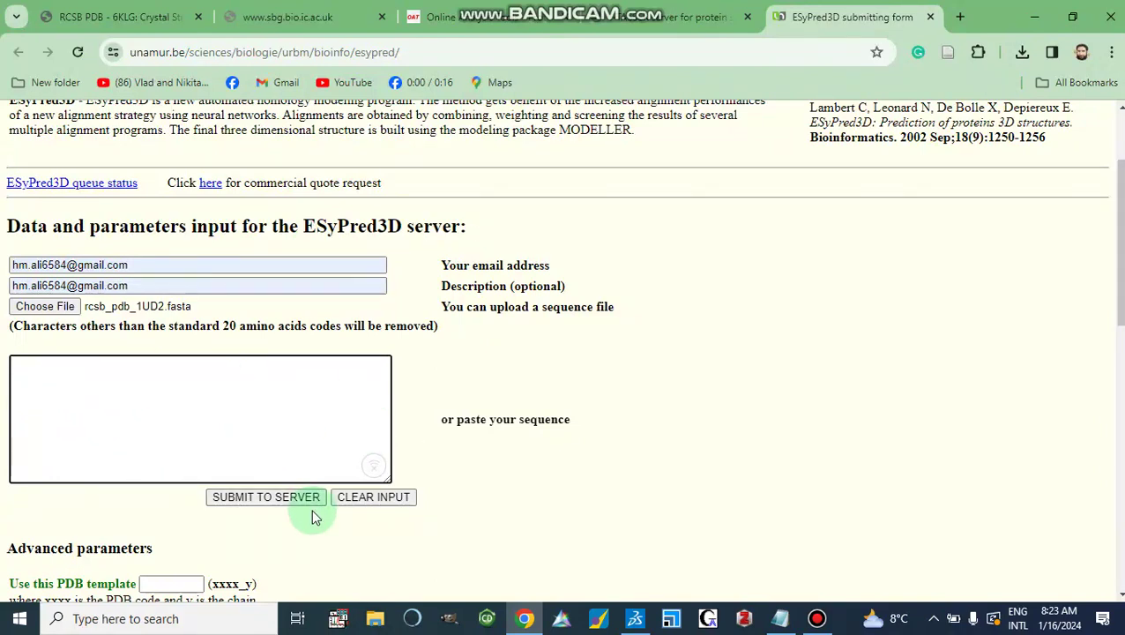
pyautogui.scroll(-1, 256, 536)
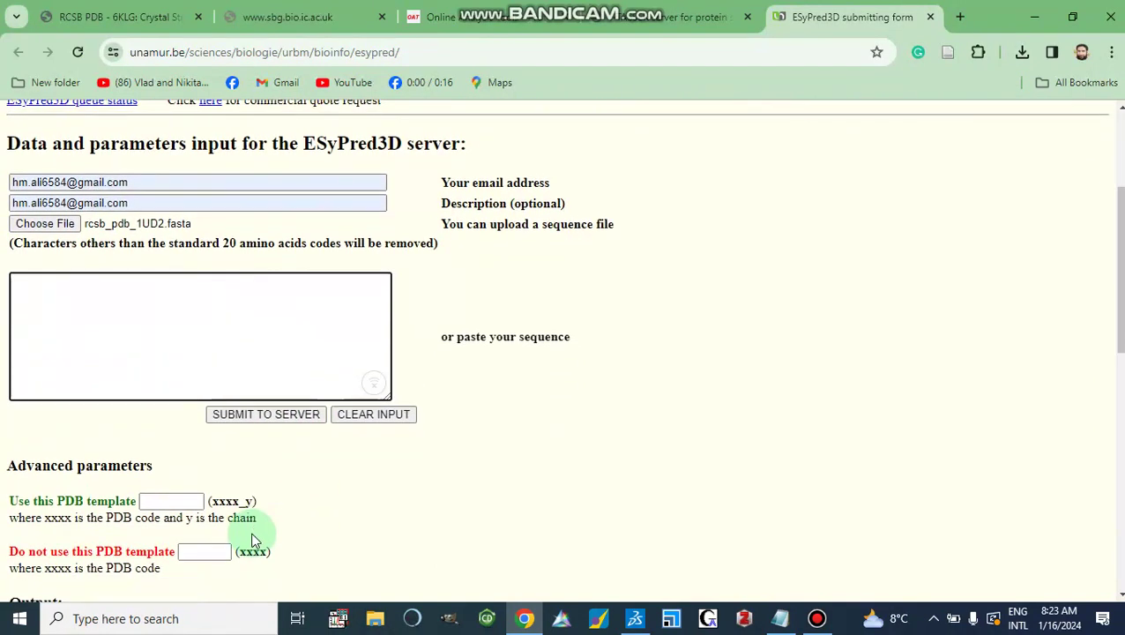
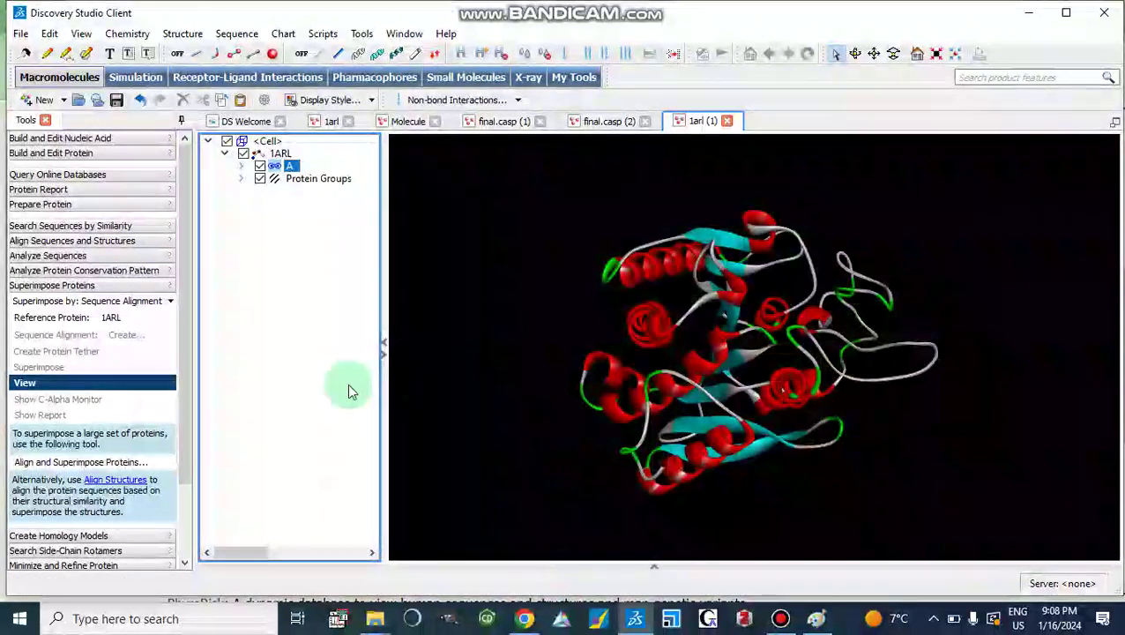
# - View the Phyre2 form in Chrome, then return to Discovery Studio and show the 6rgp structure in the Molecule window
pyautogui.click(524, 619)
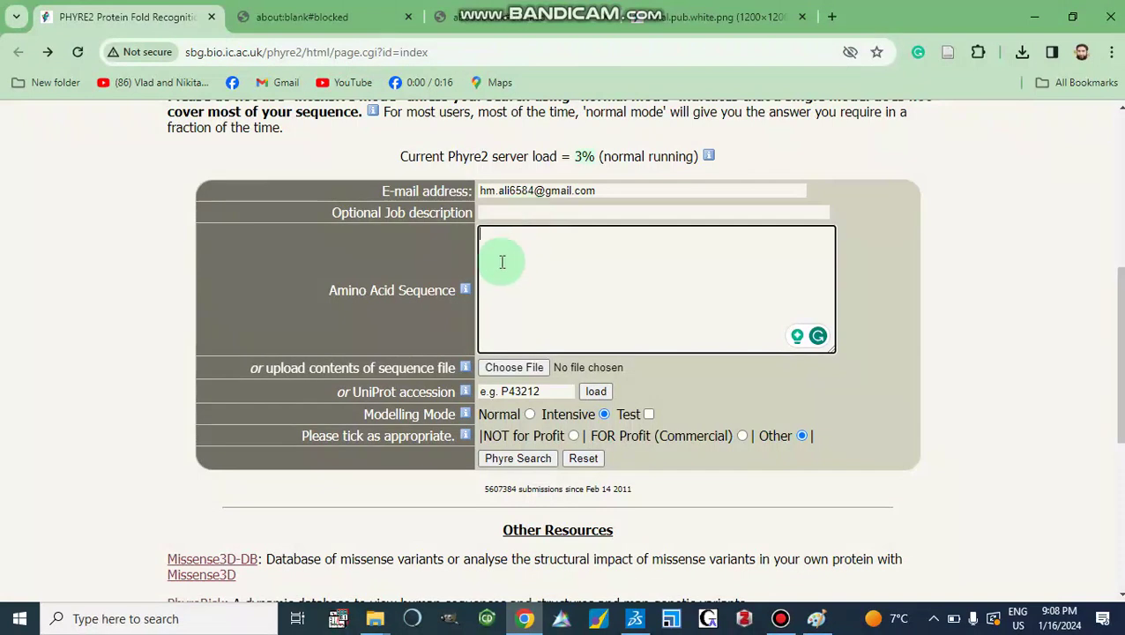
pyautogui.click(525, 619)
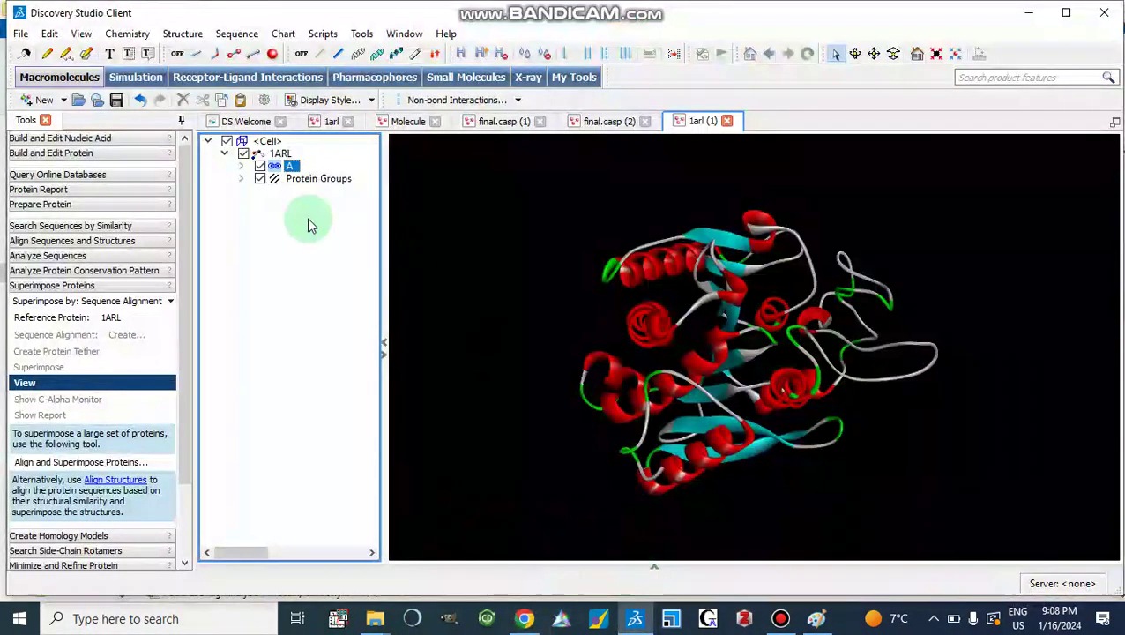
pyautogui.click(282, 172)
pyautogui.click(423, 166)
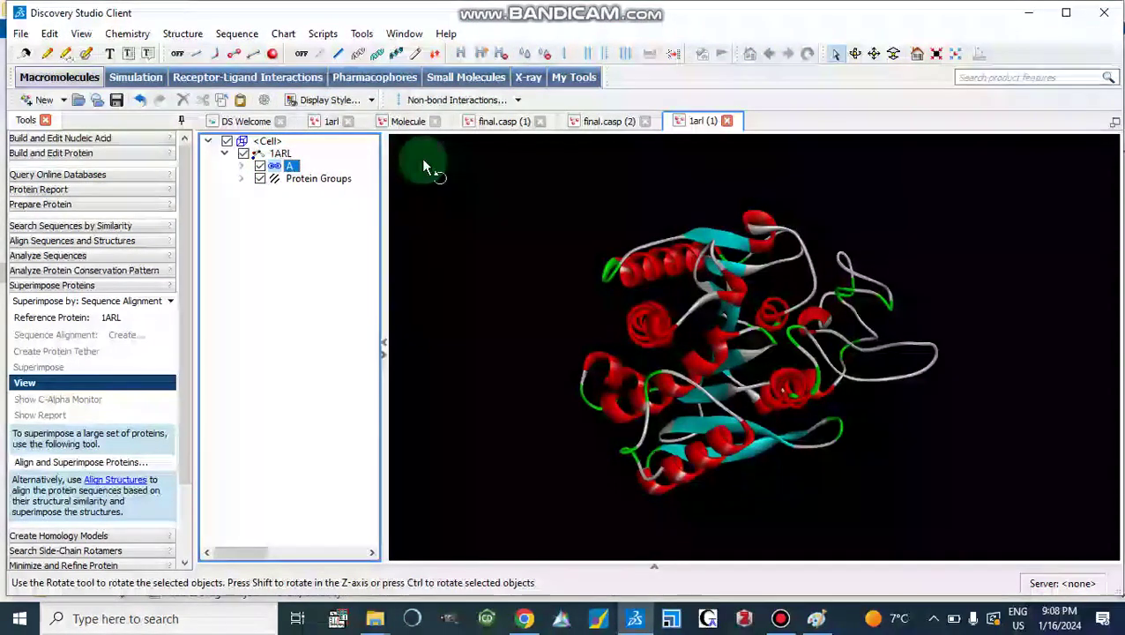
pyautogui.click(408, 121)
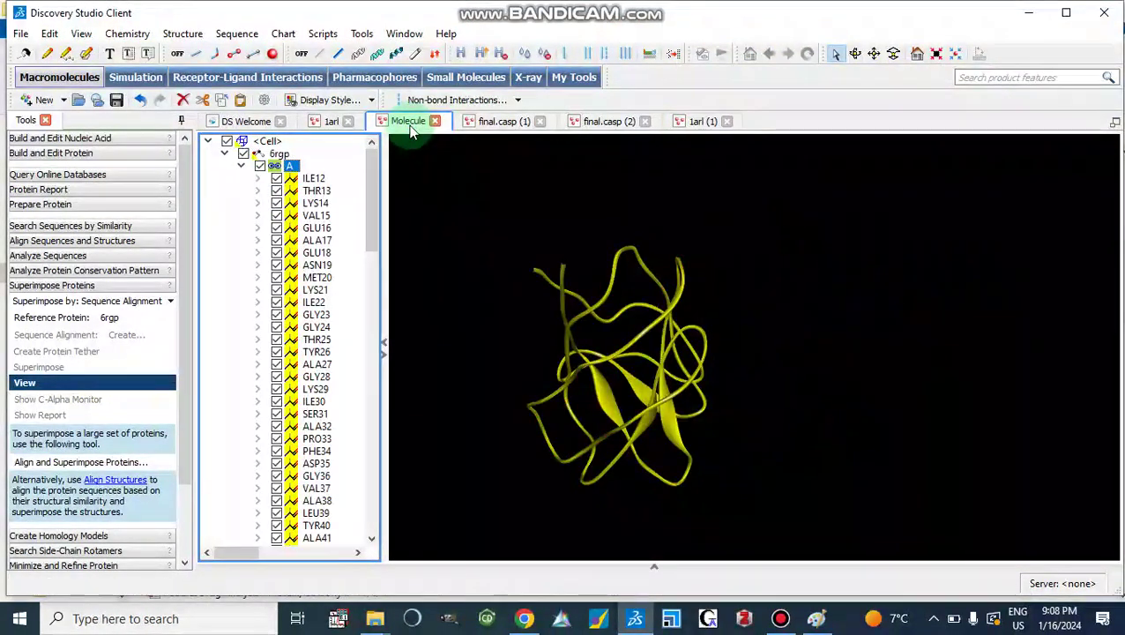
# - Show the sequence of chain A of 6rgp and copy the whole sequence
pyautogui.click(234, 35)
pyautogui.click(263, 265)
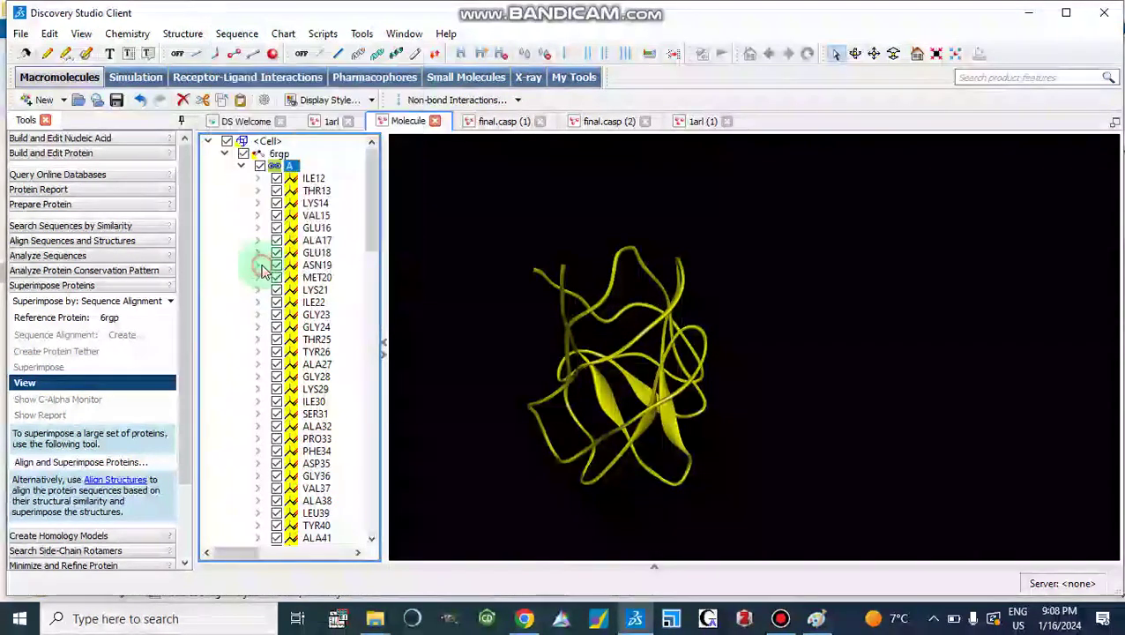
pyautogui.click(475, 453)
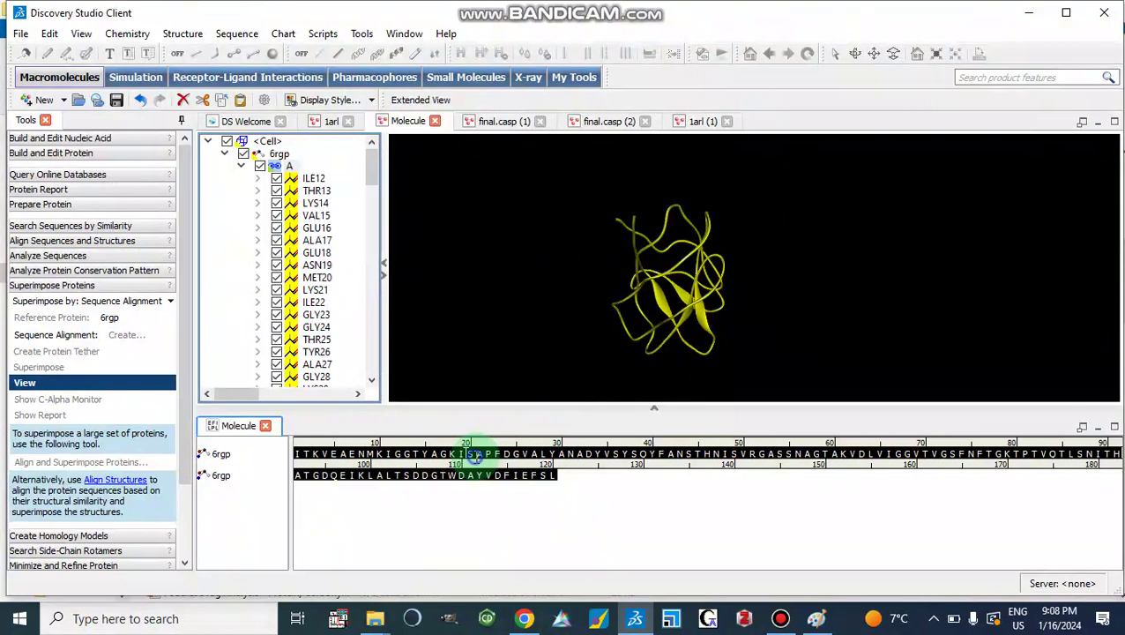
pyautogui.rightClick(474, 453)
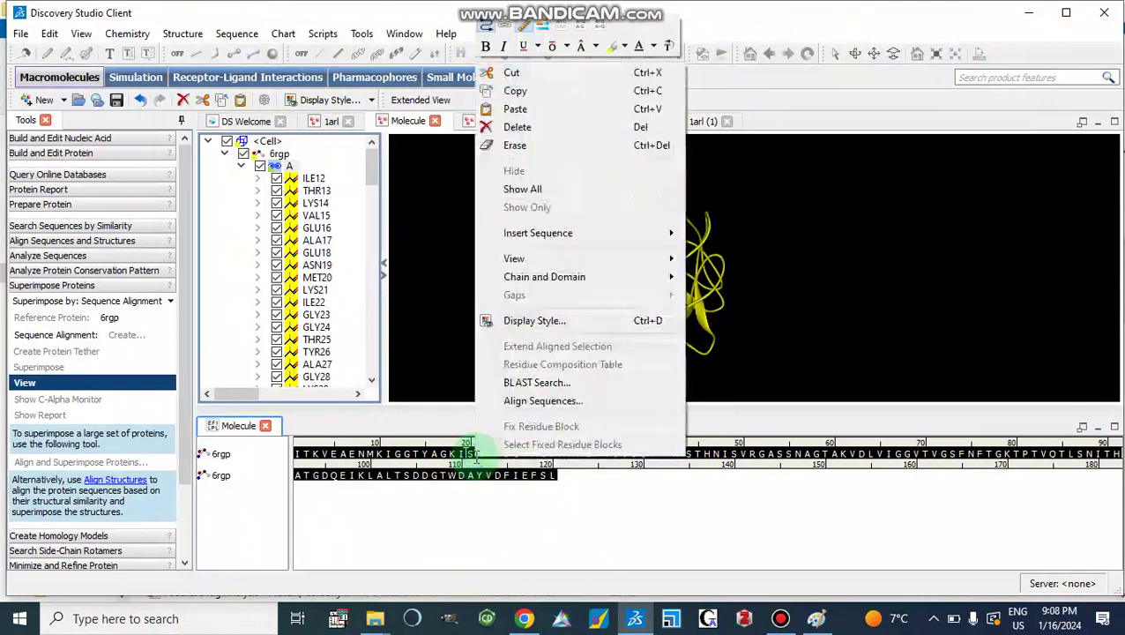
pyautogui.click(524, 97)
# - Switch to Chrome and paste the copied 6rgp sequence into the Phyre2 form's Amino Acid Sequence field
pyautogui.click(527, 624)
pyautogui.click(490, 237)
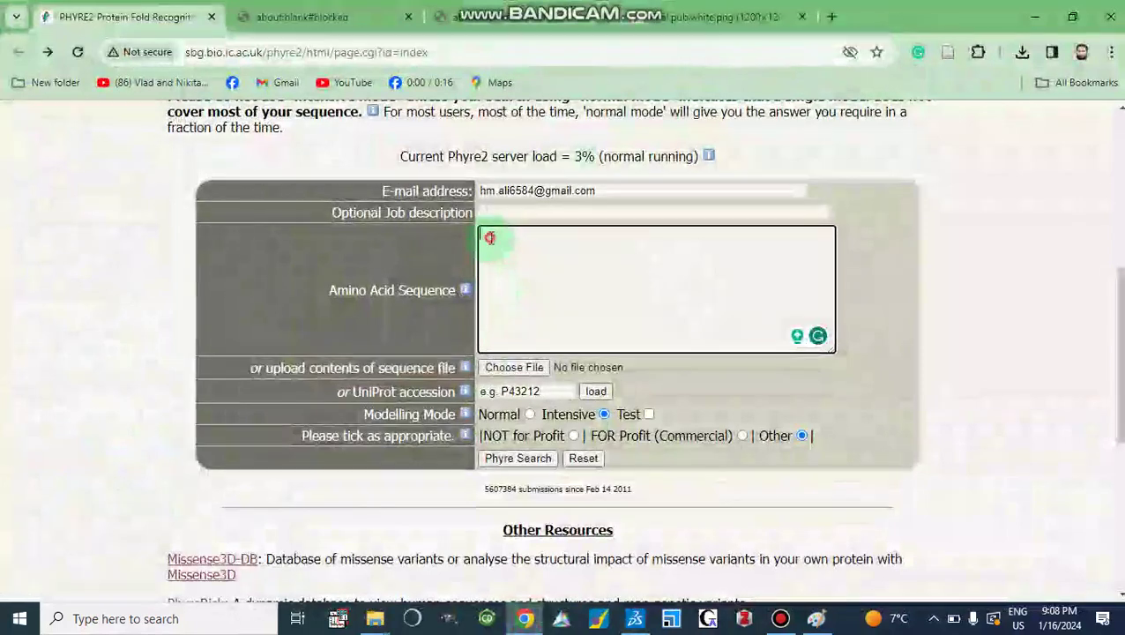
pyautogui.rightClick(490, 238)
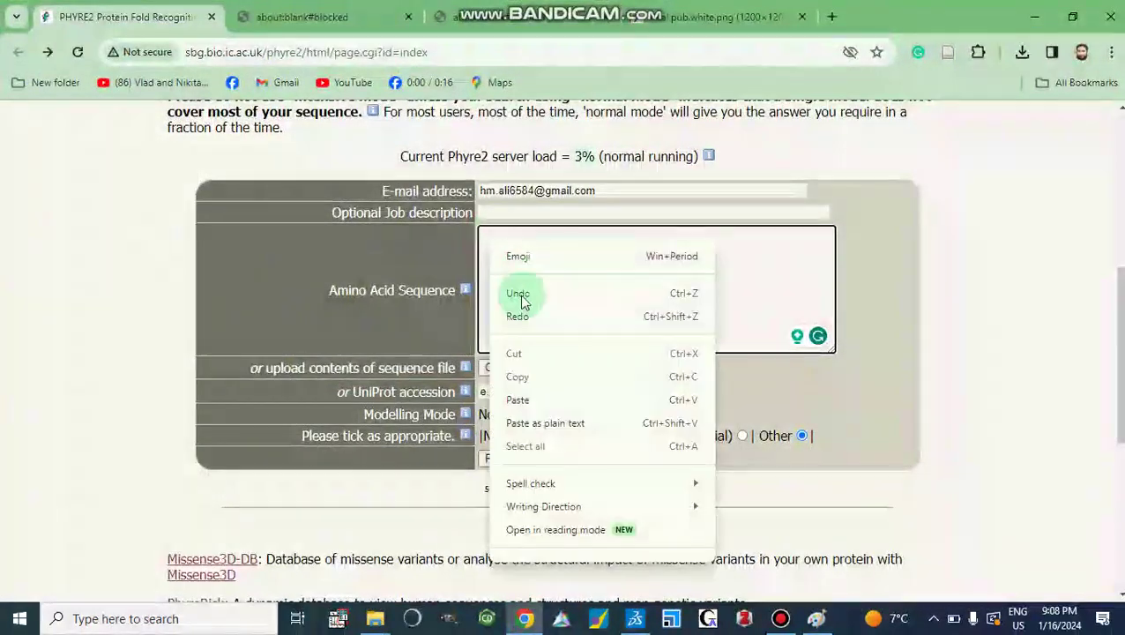
pyautogui.click(518, 401)
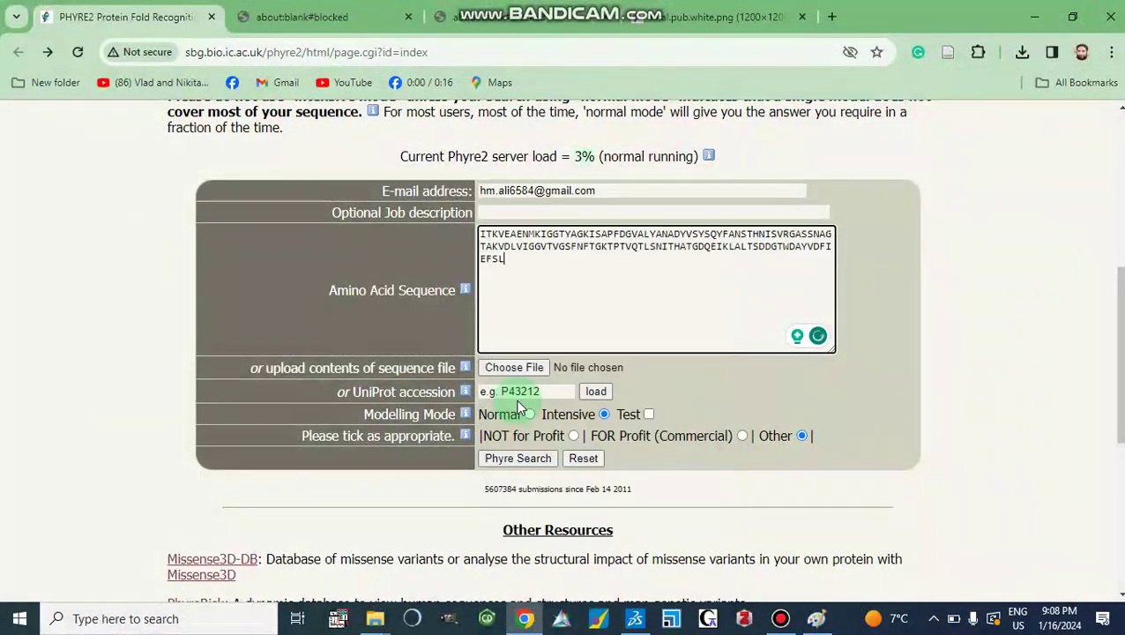
# - Return to Discovery Studio, show the 1arl (1) structure, and close the 6rgp sequence window without saving
pyautogui.click(635, 619)
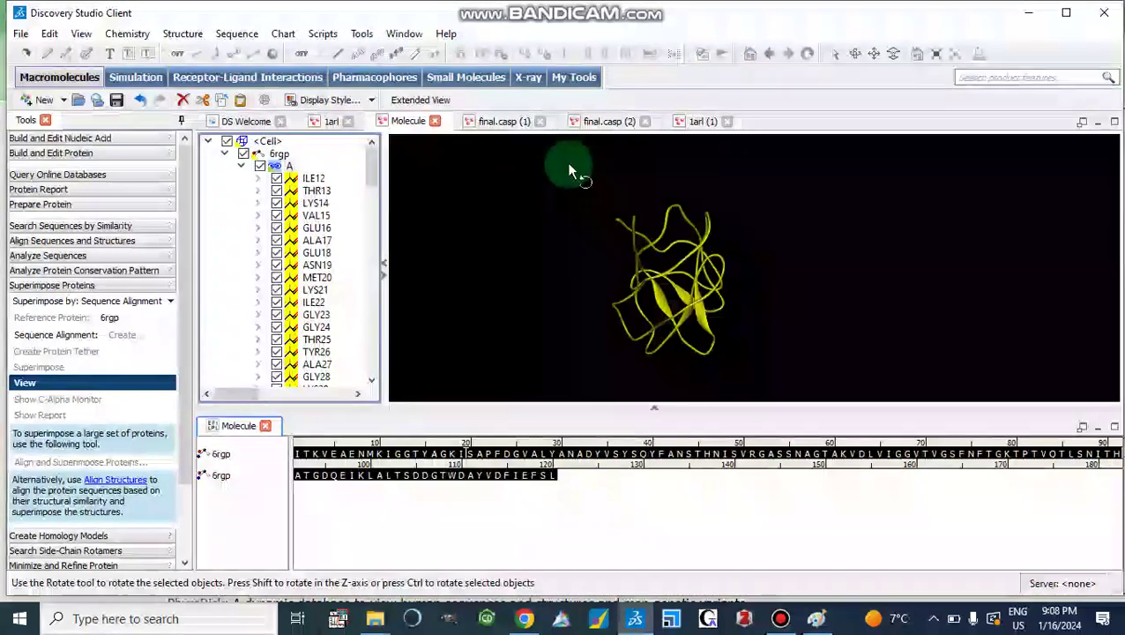
pyautogui.click(693, 123)
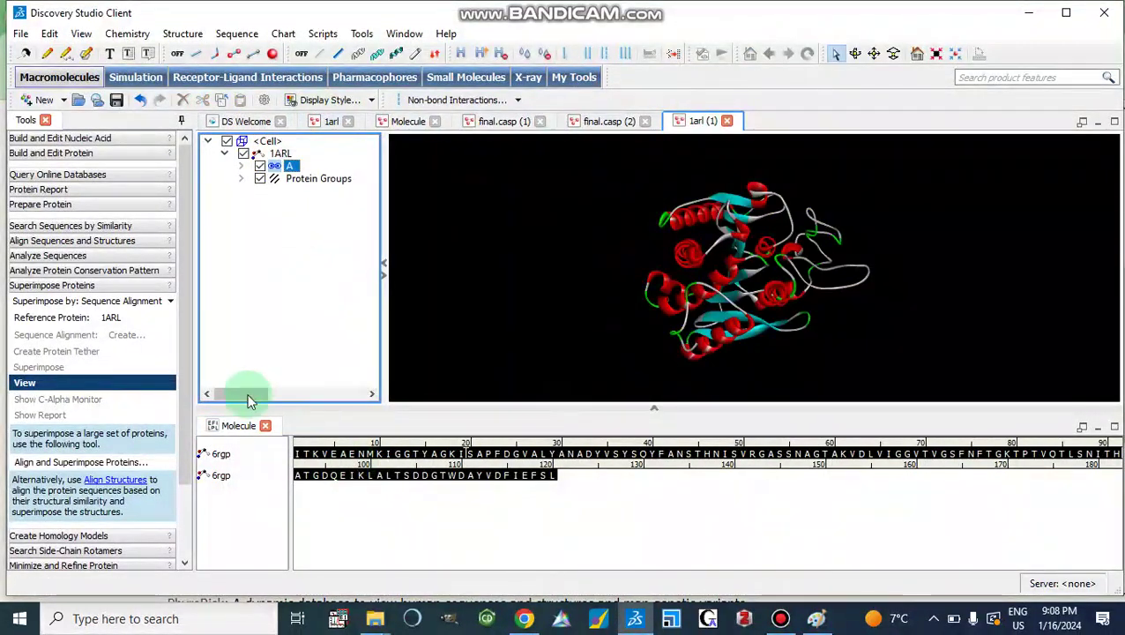
pyautogui.click(265, 426)
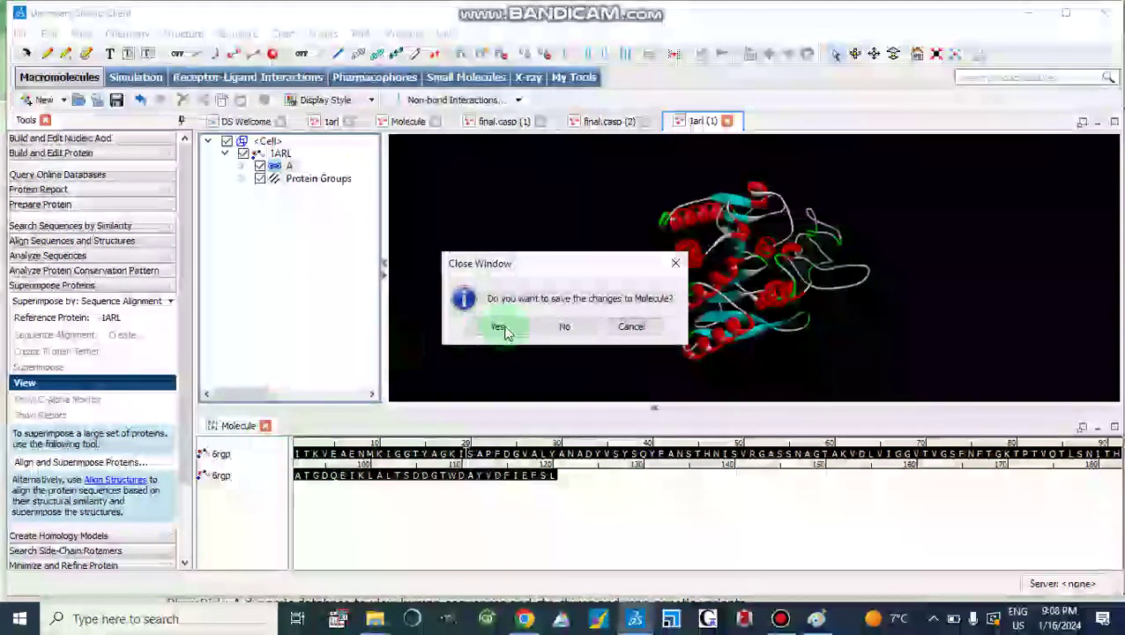
pyautogui.click(547, 327)
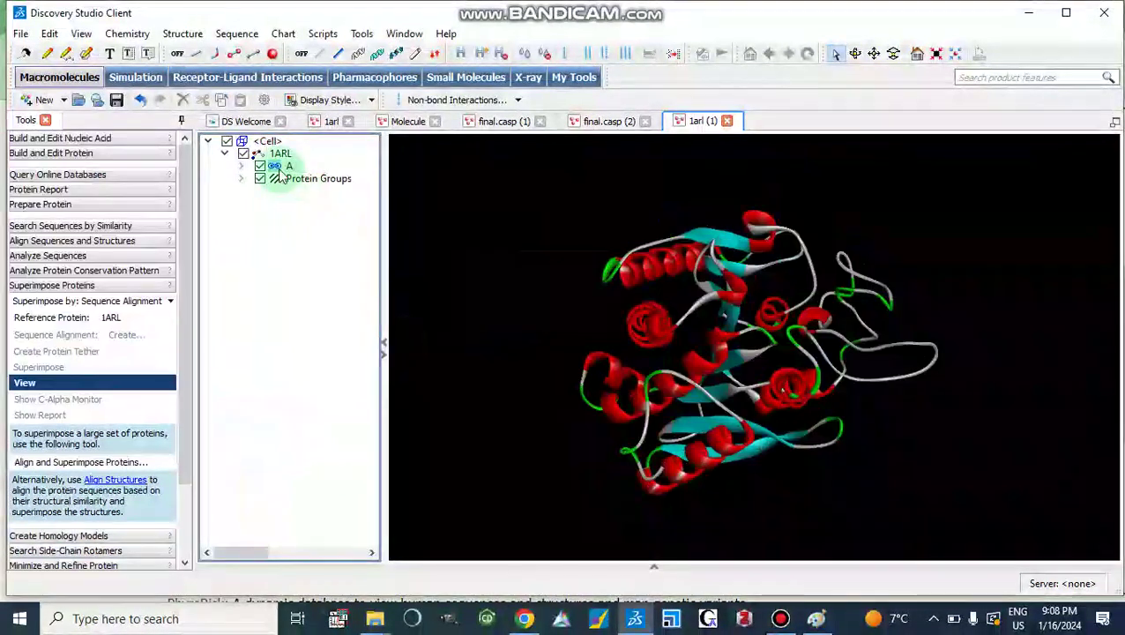
# - Show the sequence of chain A of 1ARL and copy the whole sequence
pyautogui.click(276, 170)
pyautogui.click(236, 34)
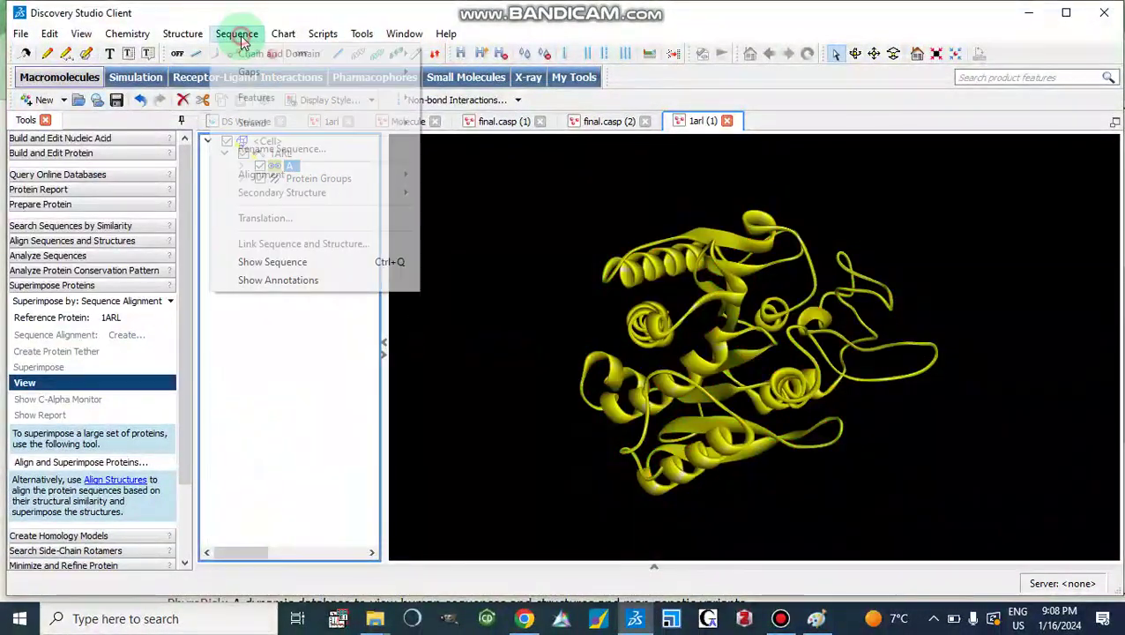
pyautogui.click(273, 262)
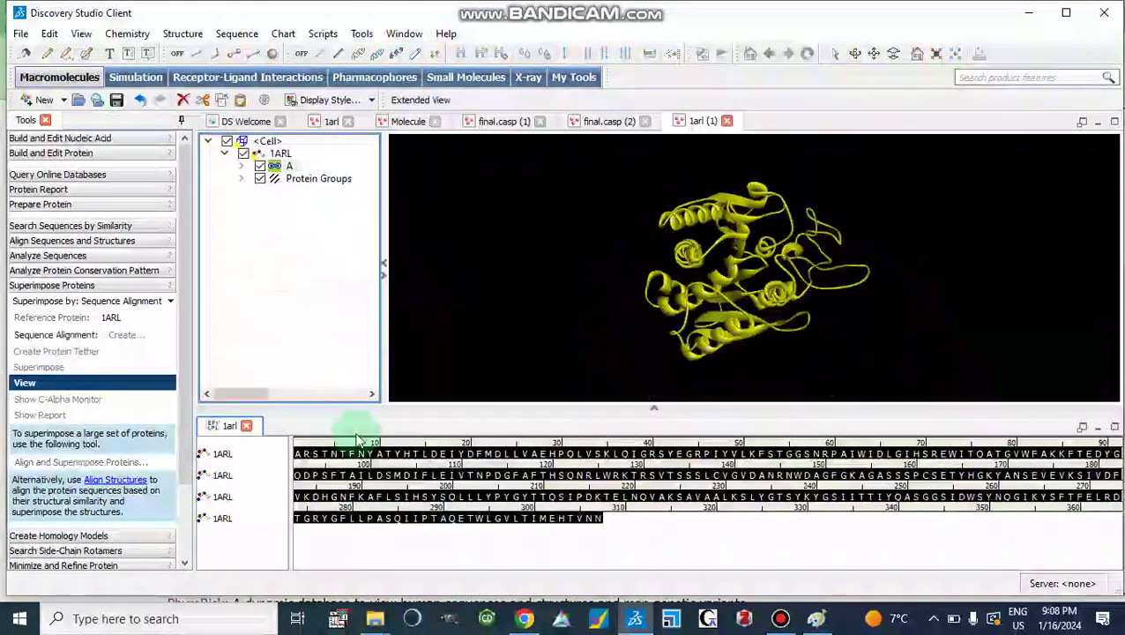
pyautogui.rightClick(432, 445)
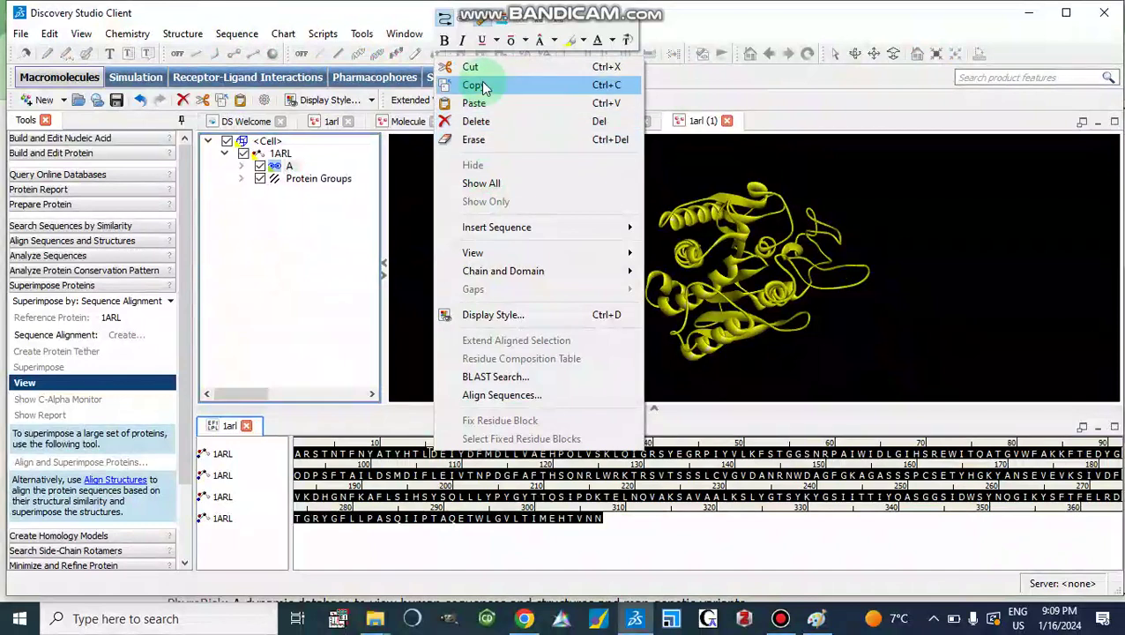
pyautogui.click(483, 87)
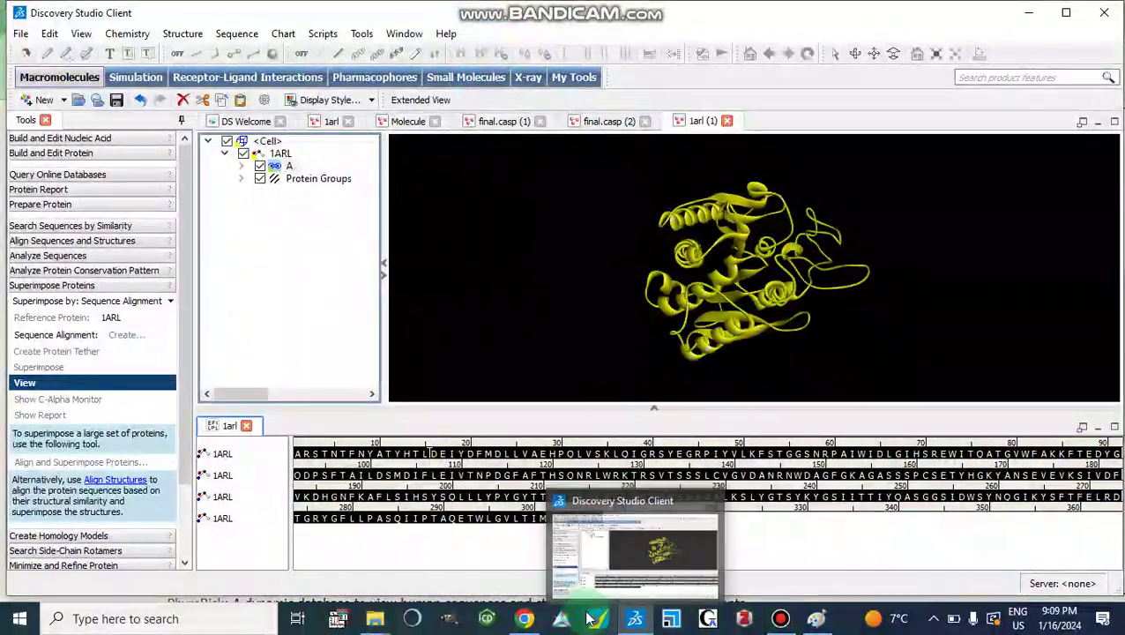
# - Switch to Chrome, append the 1ARL sequence after the 6rgp sequence in the Phyre2 form, and submit the search in Intensive mode
pyautogui.click(526, 622)
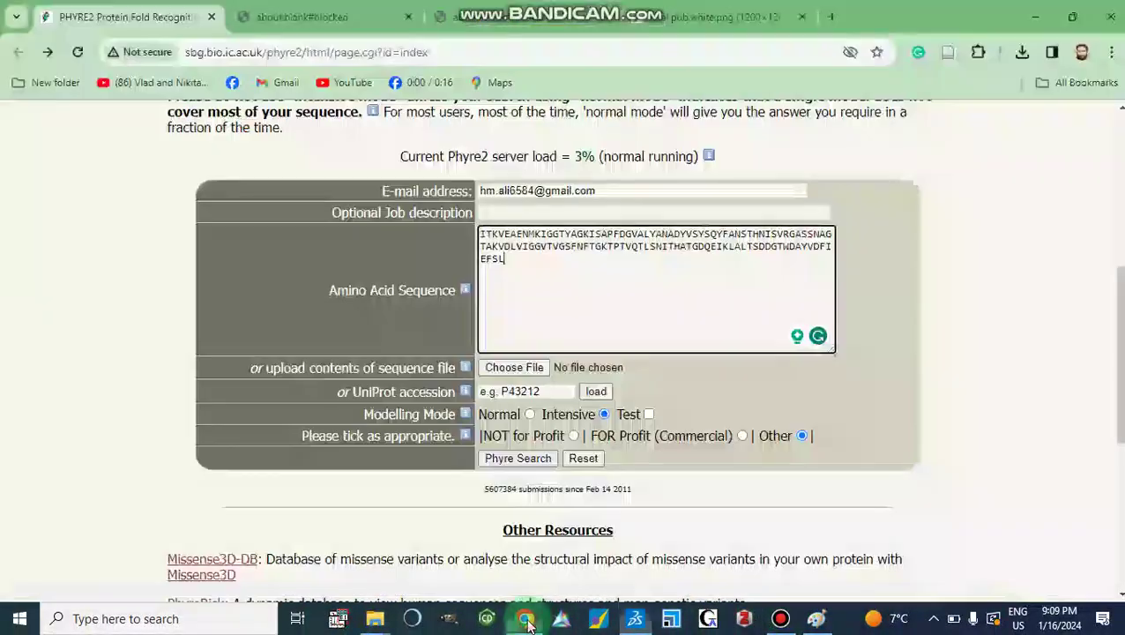
pyautogui.rightClick(515, 267)
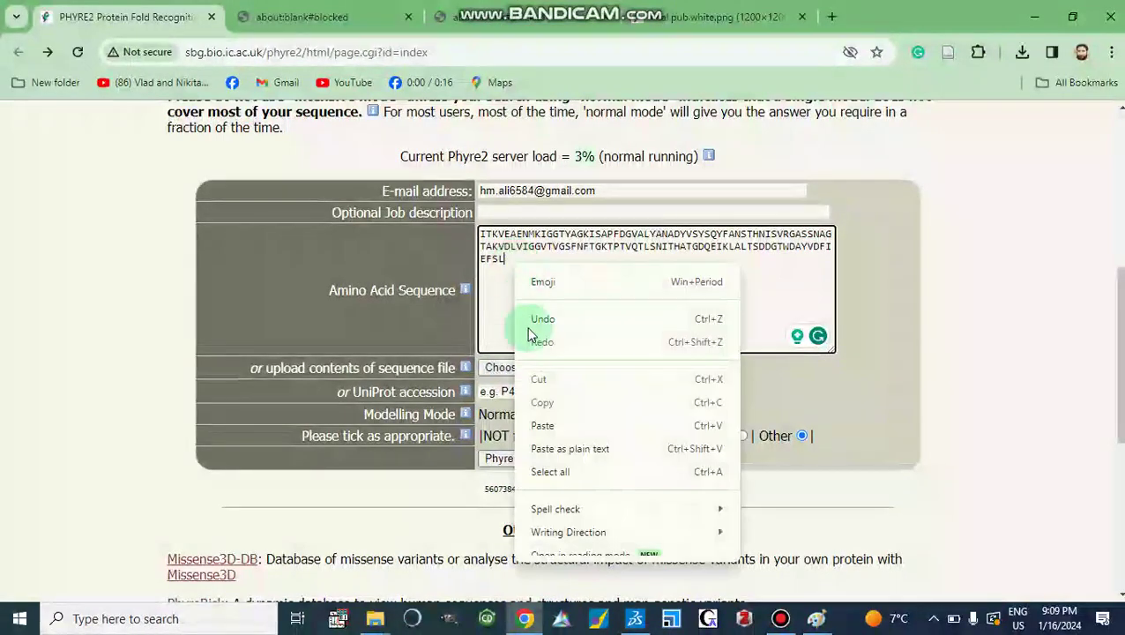
pyautogui.click(540, 426)
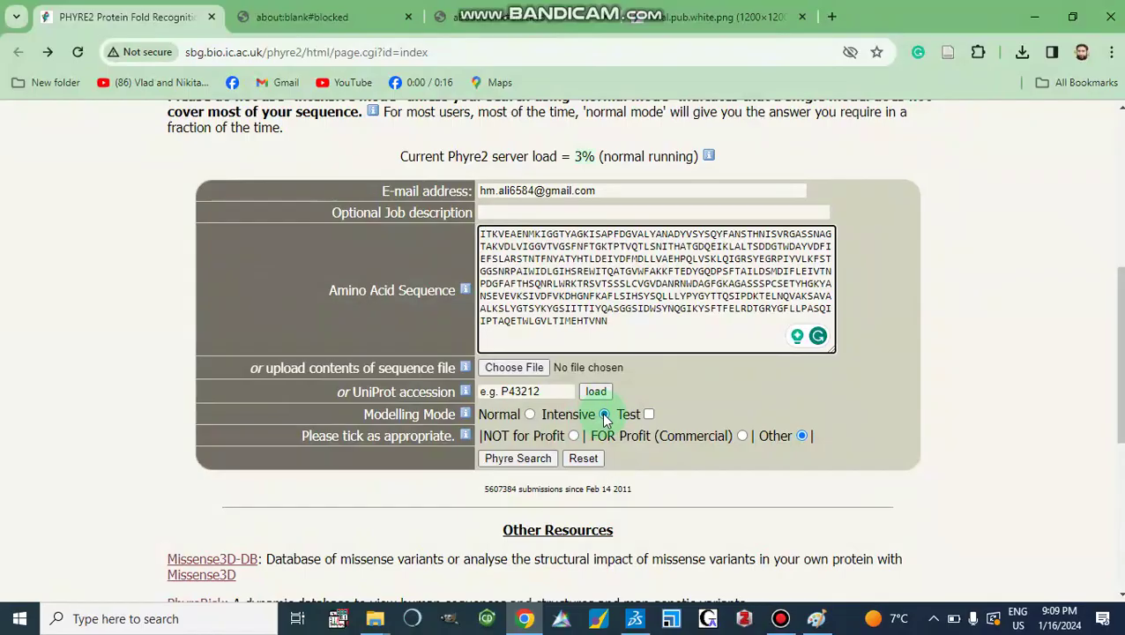
pyautogui.click(530, 415)
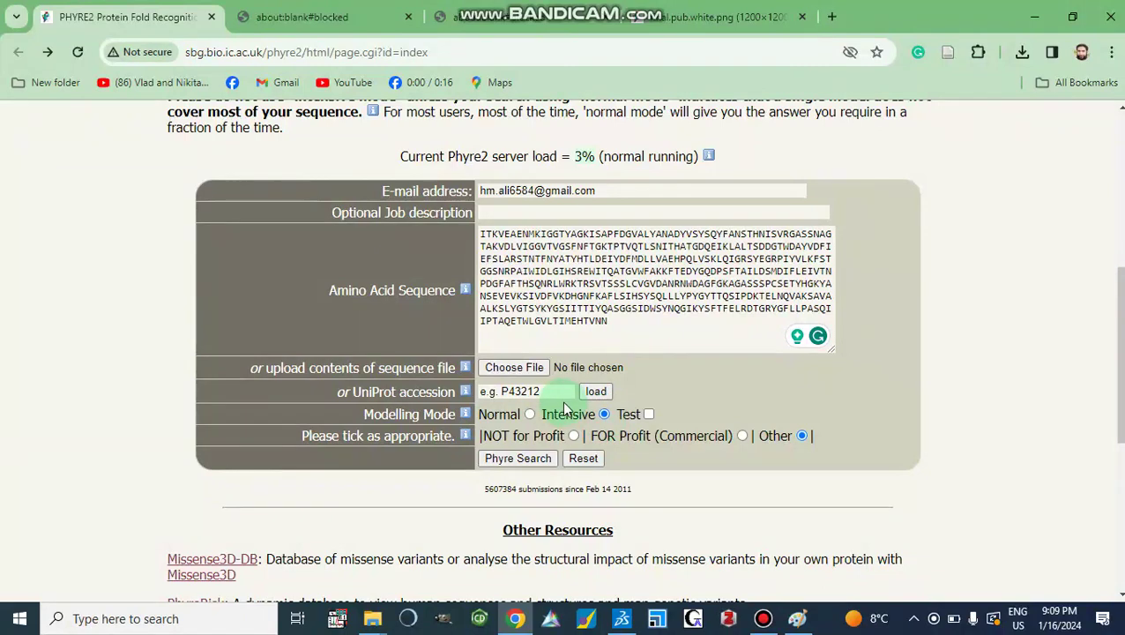
pyautogui.click(510, 464)
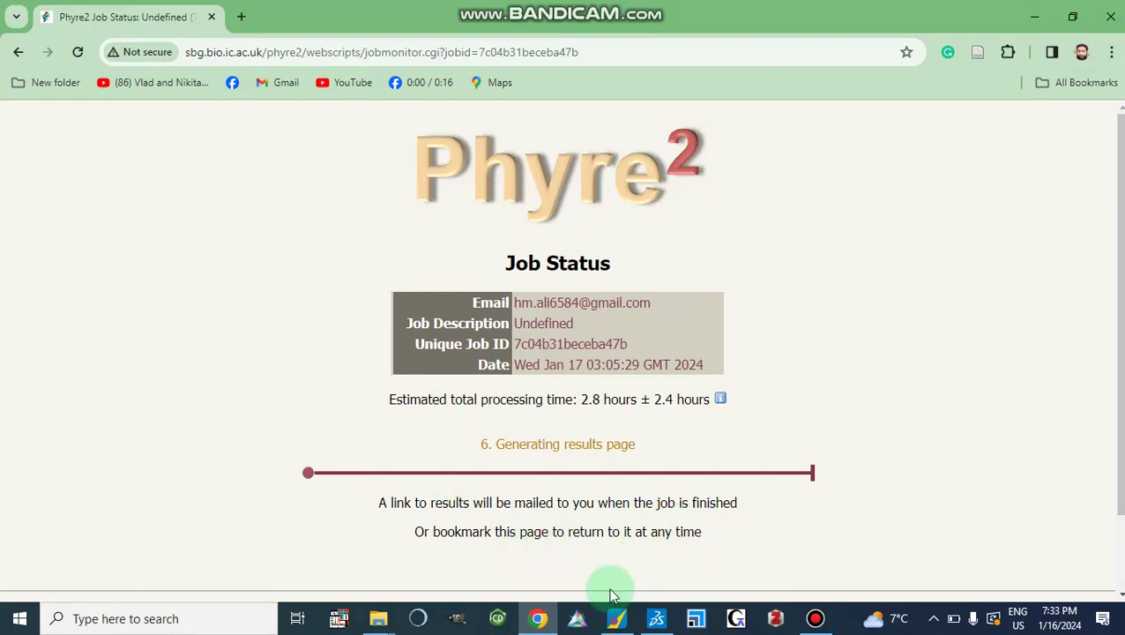
# - Switch to Discovery Studio and show the Superimpose Proteins tools for the combined structures in the 1arl window
pyautogui.moveTo(665, 626)
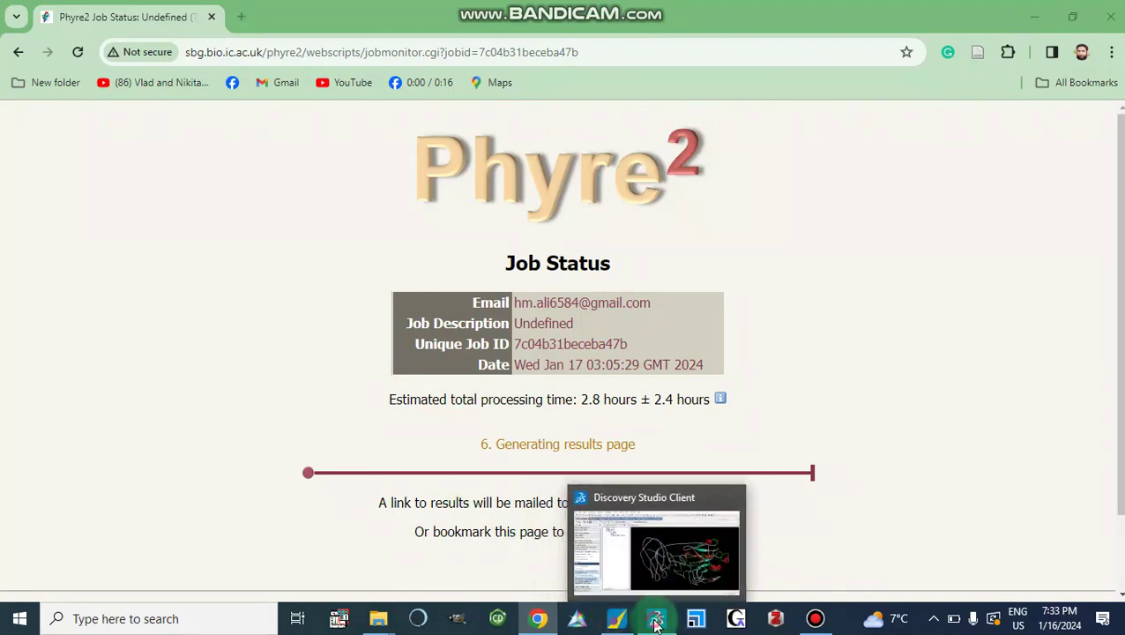
pyautogui.click(661, 622)
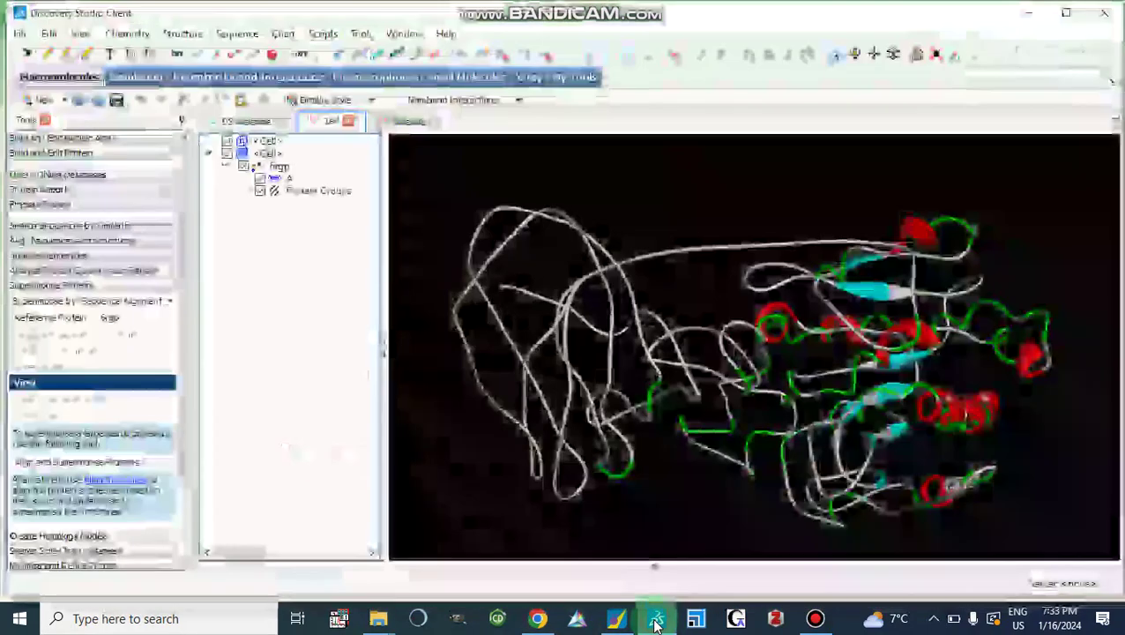
pyautogui.click(279, 331)
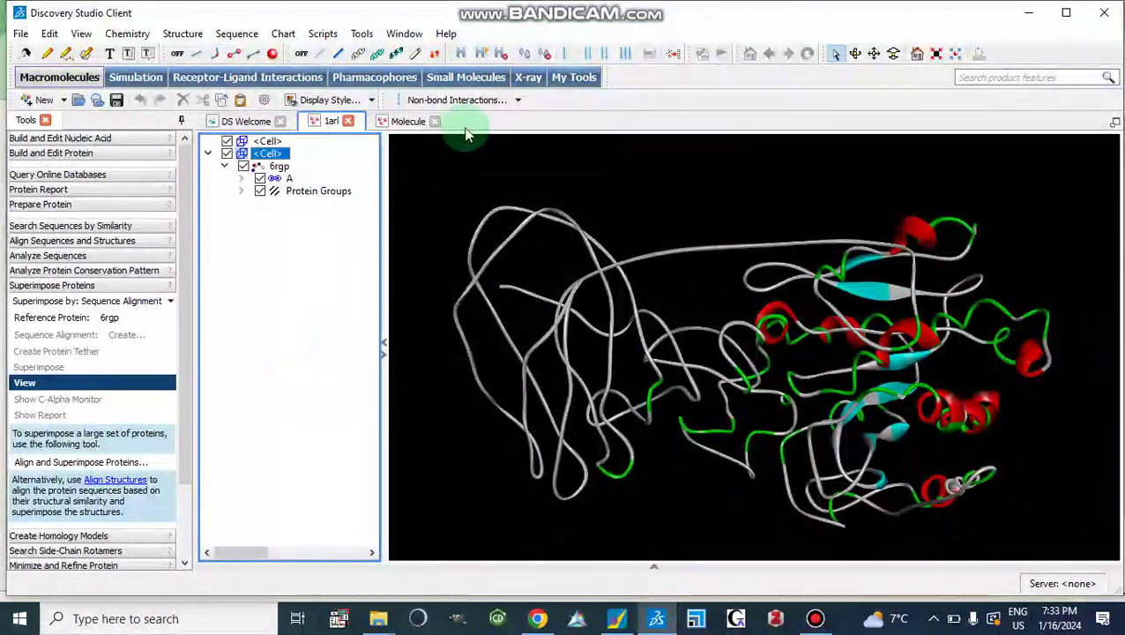
pyautogui.click(361, 33)
pyautogui.click(407, 37)
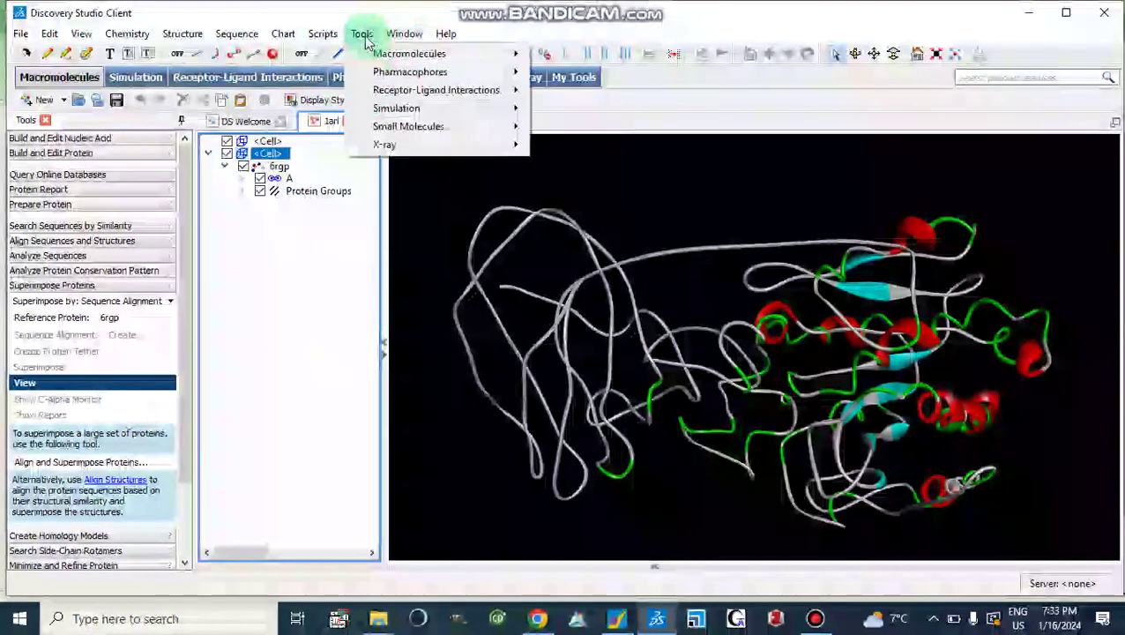
pyautogui.moveTo(473, 55)
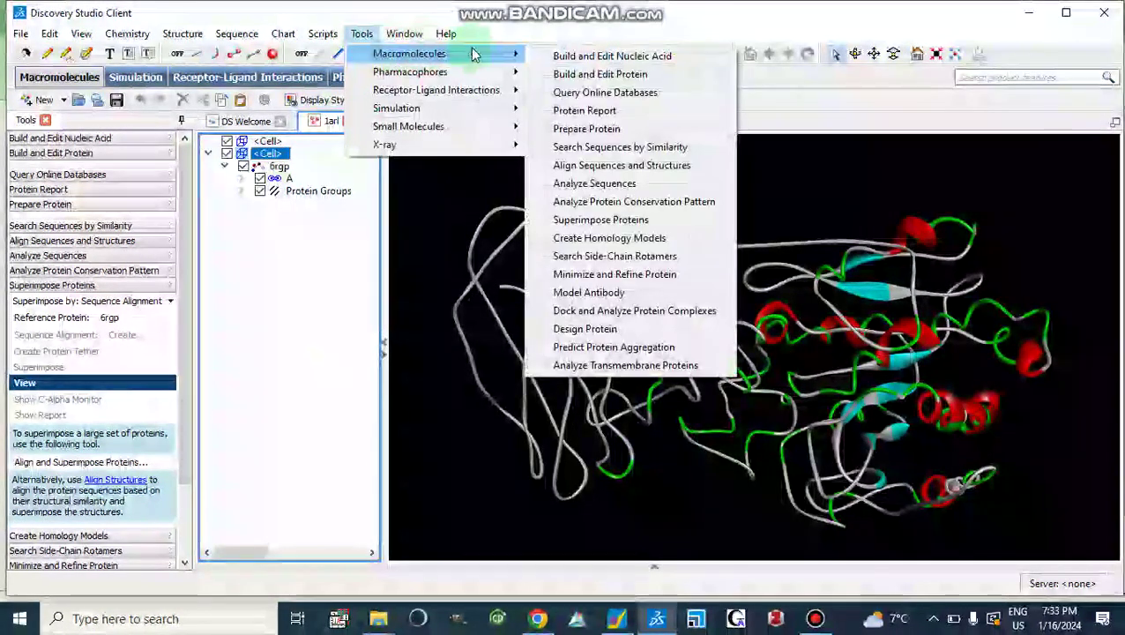
pyautogui.click(604, 220)
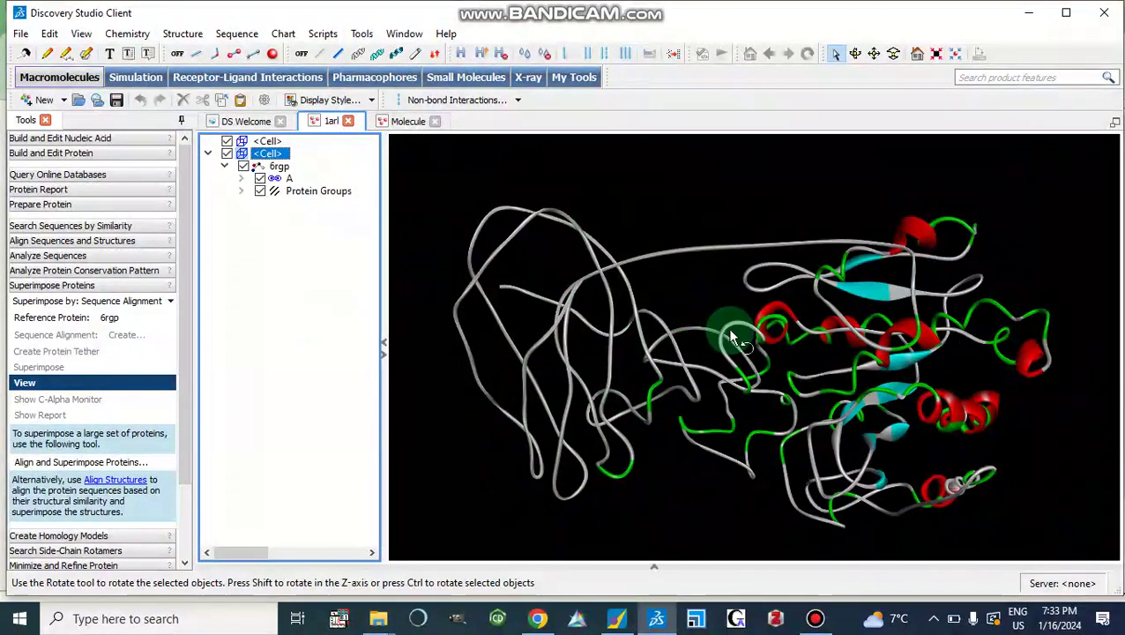
# - Switch to Chrome and review the Phyre2 results summary: final model, confidence summary, publication-ready images and model dimensions
pyautogui.click(537, 619)
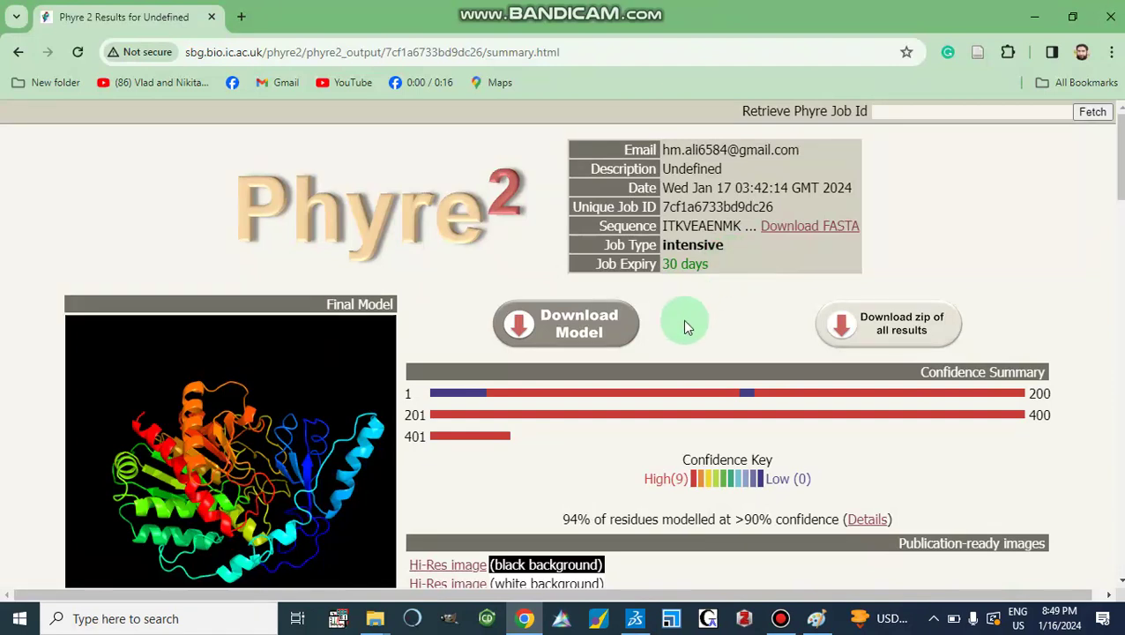
pyautogui.scroll(-1, 685, 323)
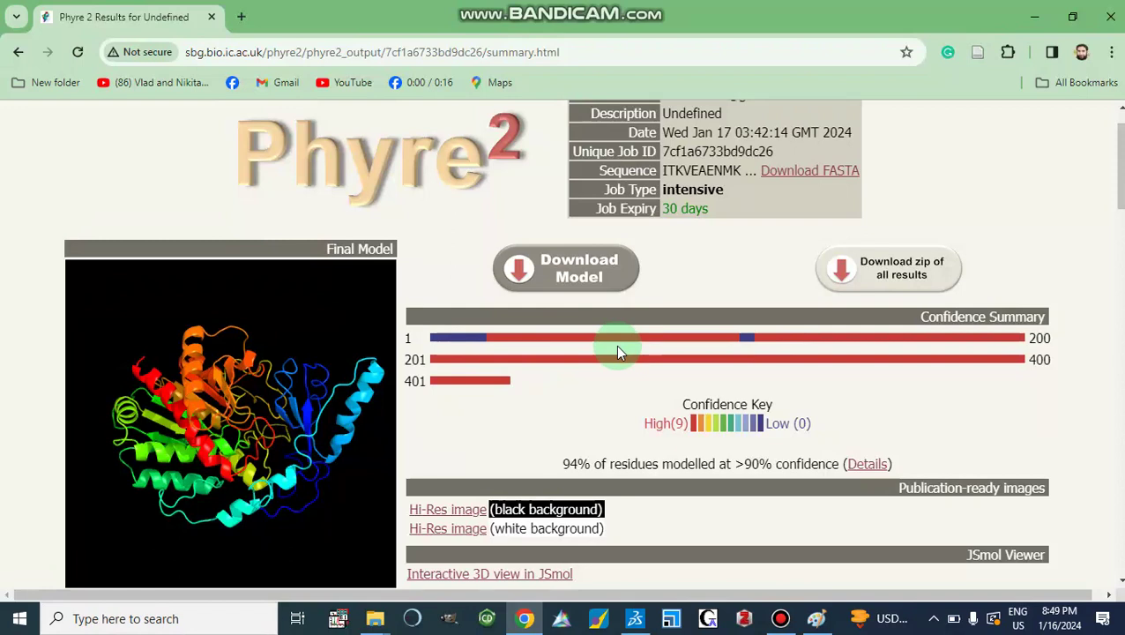
pyautogui.scroll(-2, 603, 415)
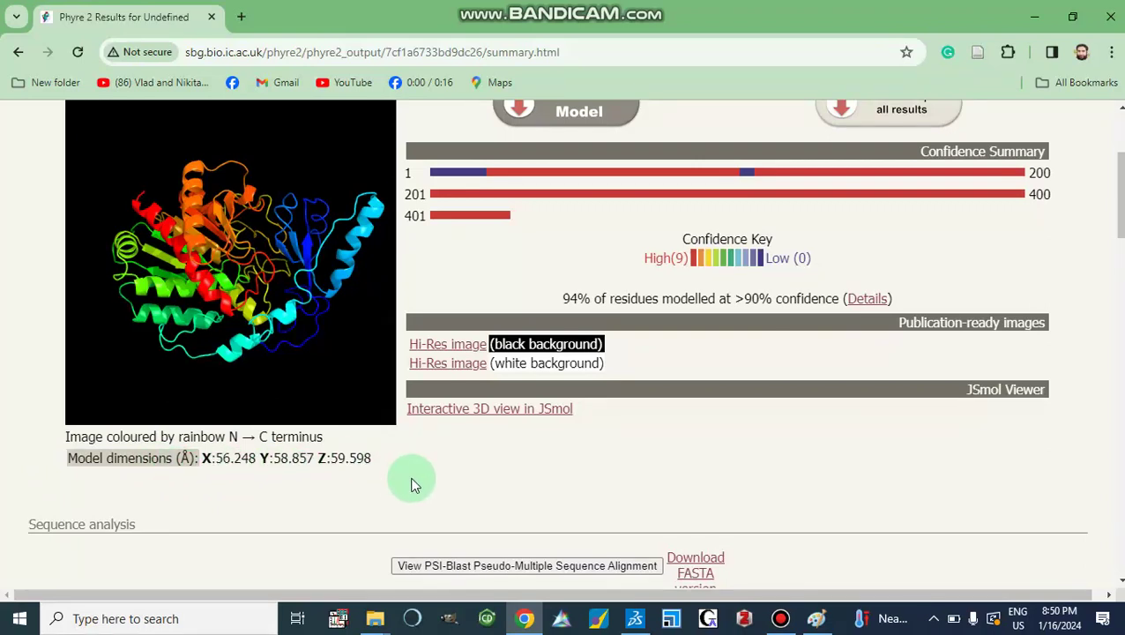
pyautogui.scroll(-2, 414, 483)
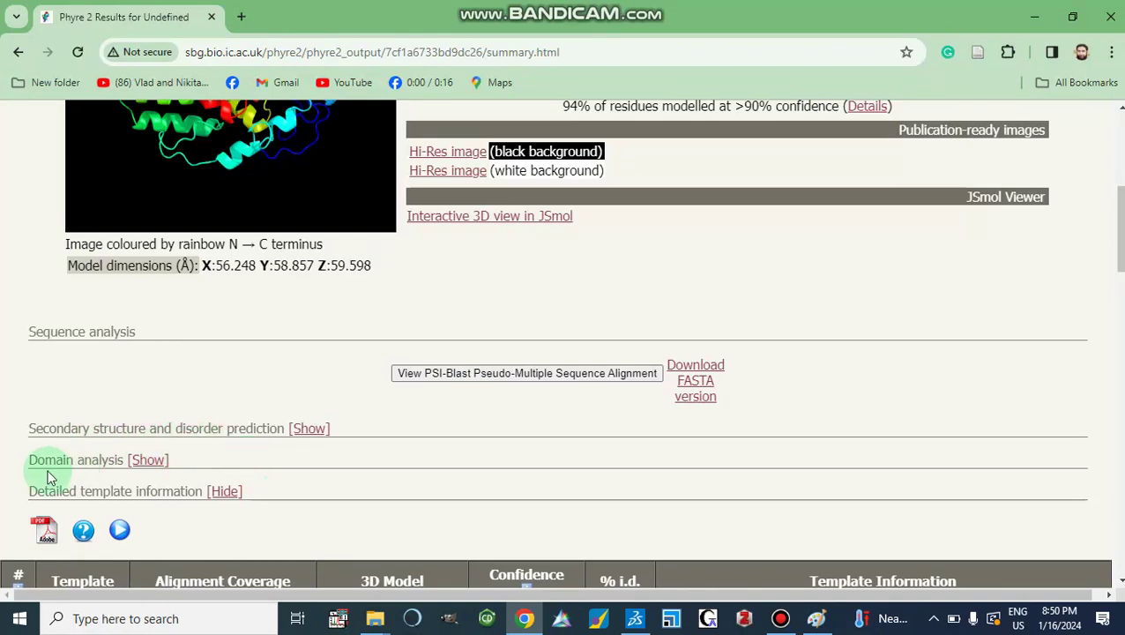
# - Examine the detailed template information table, comparing alignment coverage, 3D models, confidence, percent identity and template details of the top-ranked templates
pyautogui.scroll(-2, 146, 528)
pyautogui.scroll(-1, 147, 527)
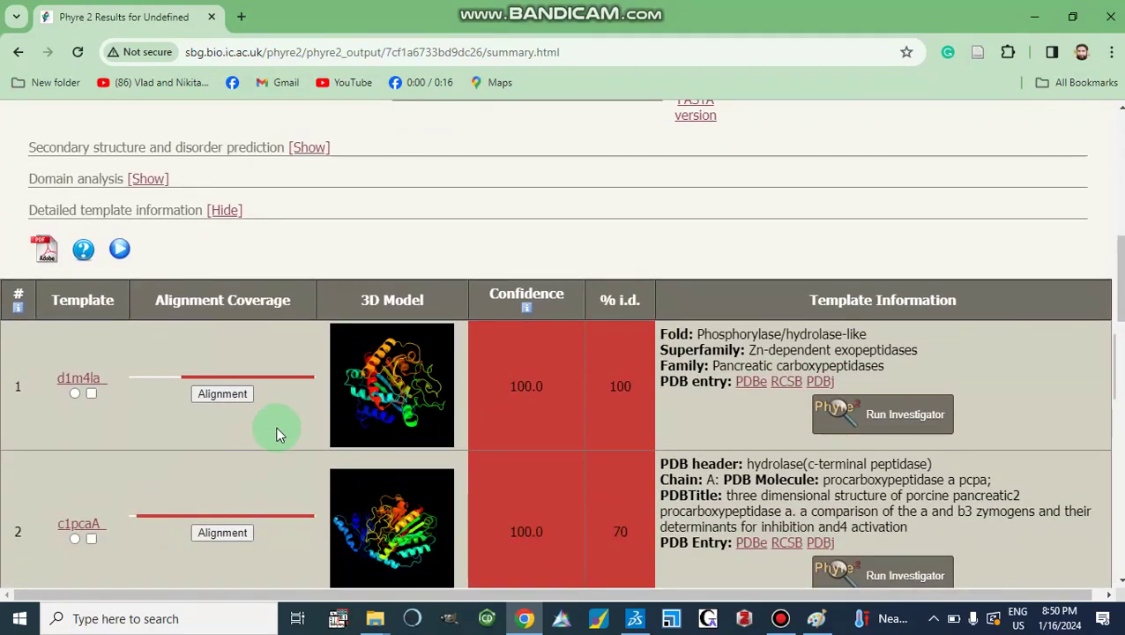
pyautogui.scroll(-1, 276, 431)
pyautogui.scroll(-2, 277, 432)
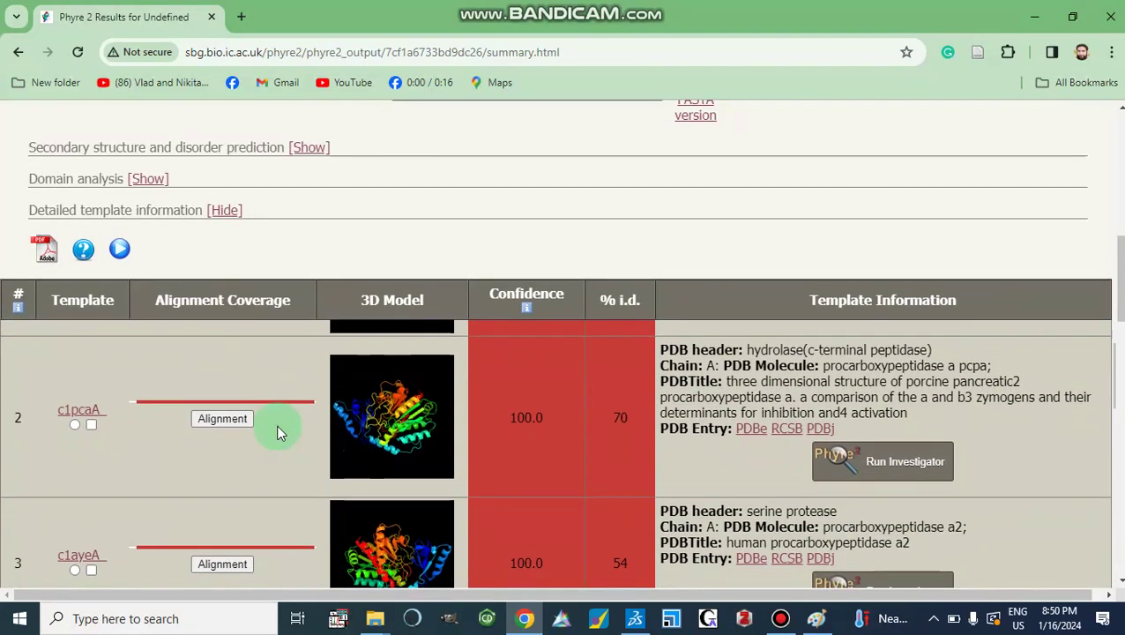
pyautogui.scroll(-3, 277, 432)
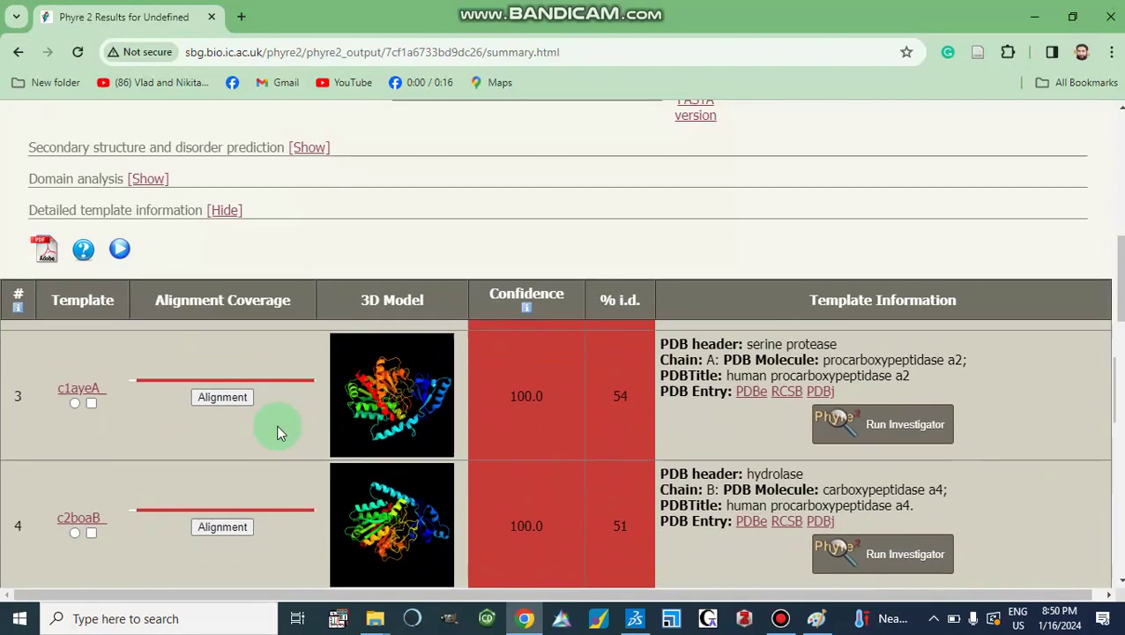
pyautogui.scroll(6, 277, 432)
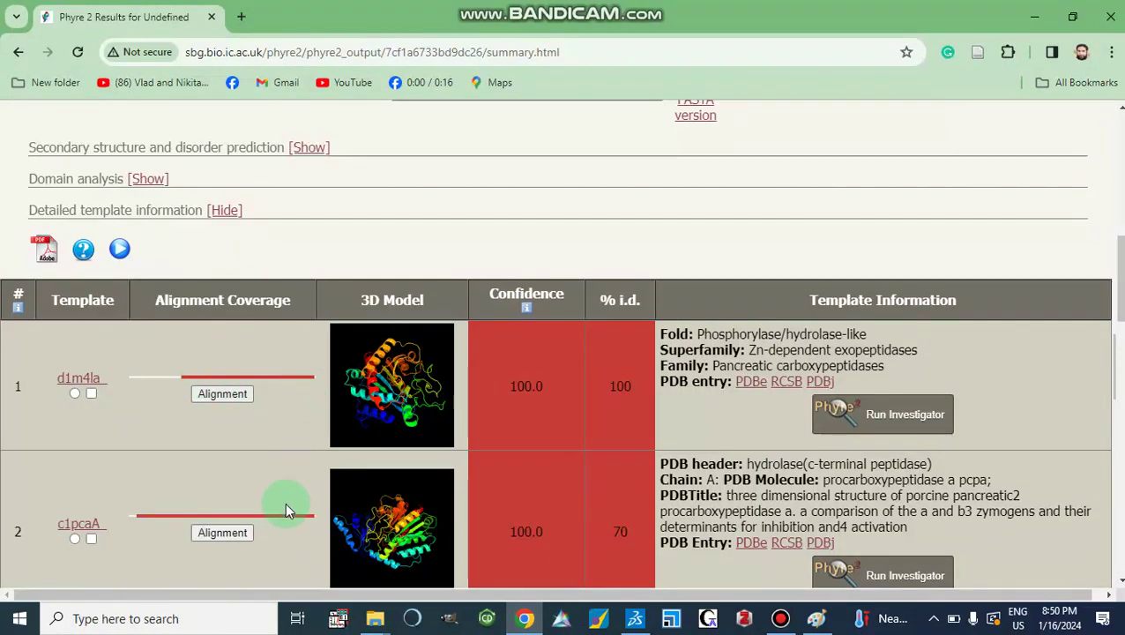
pyautogui.scroll(-1, 284, 532)
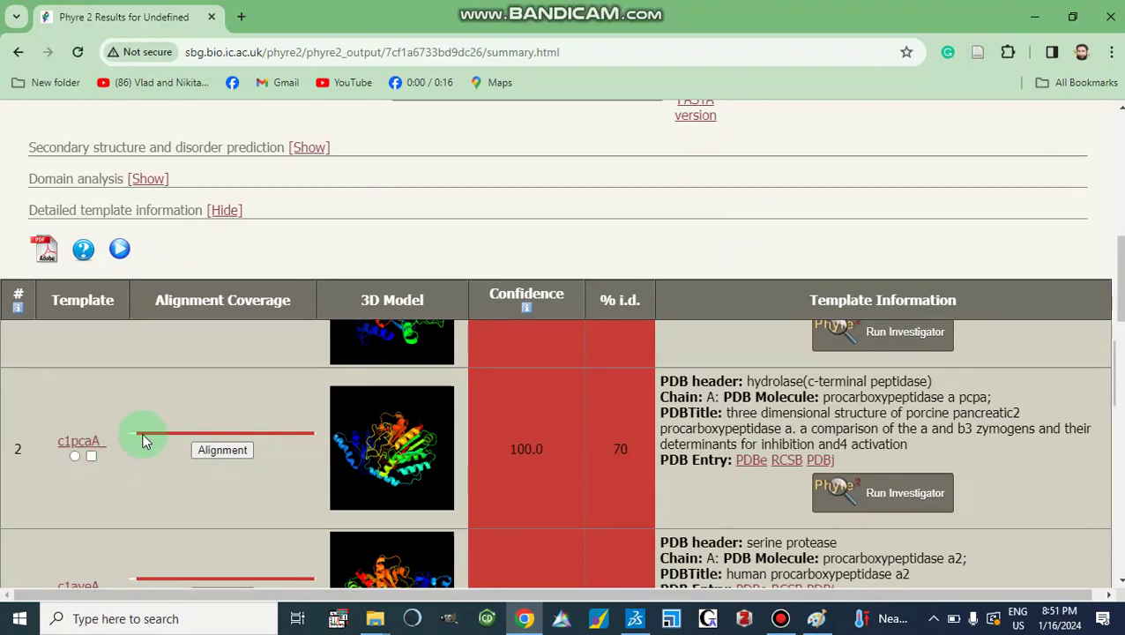
pyautogui.scroll(1, 274, 490)
pyautogui.scroll(-3, 275, 498)
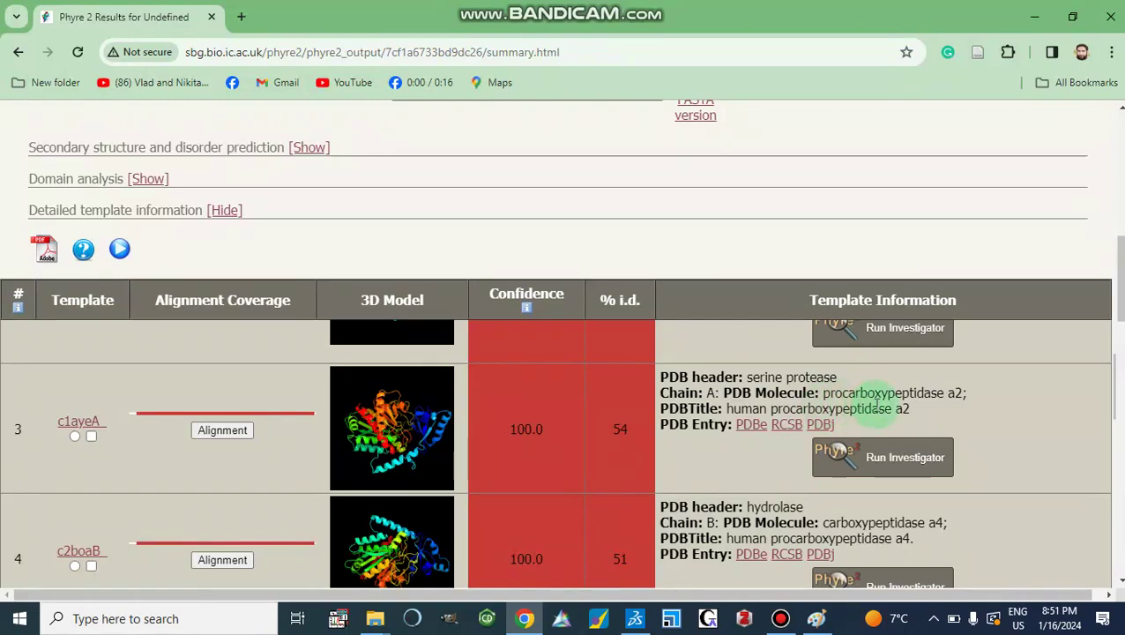
# - Examine the lower-ranked templates in the detailed template information table, down to about rank 14, and return to the top-ranked one
pyautogui.scroll(-1, 750, 489)
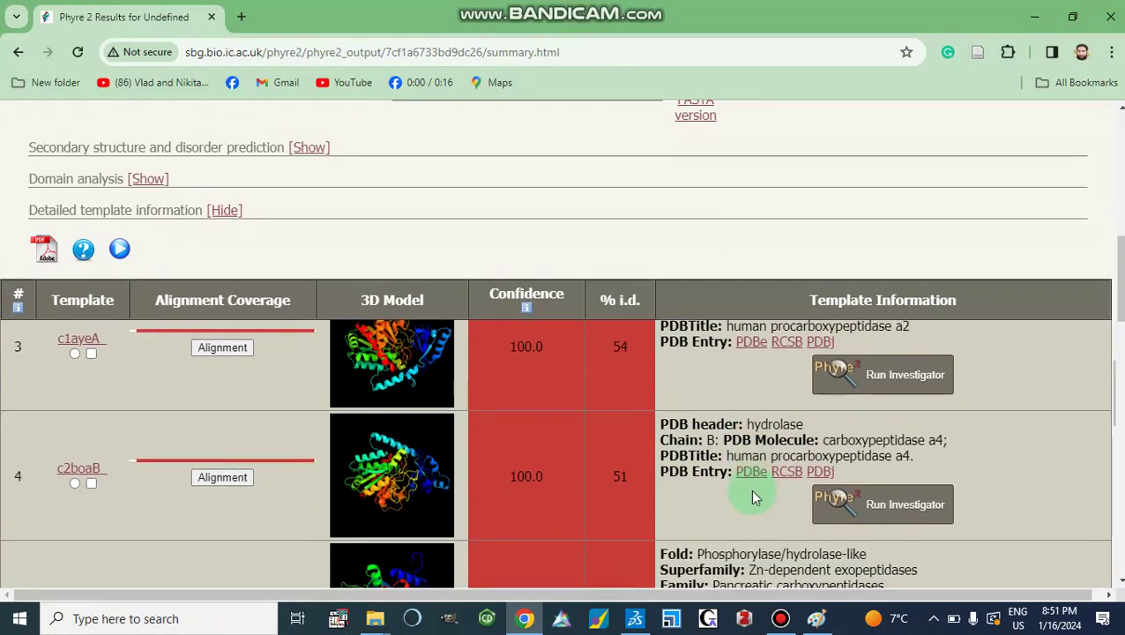
pyautogui.scroll(-3, 753, 496)
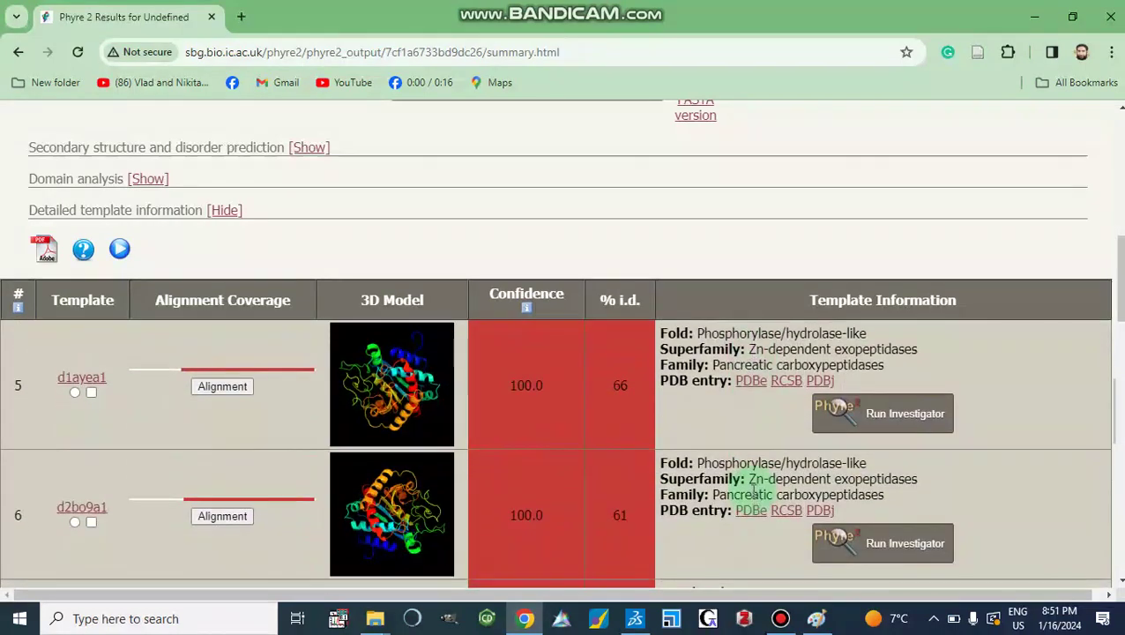
pyautogui.scroll(-6, 753, 489)
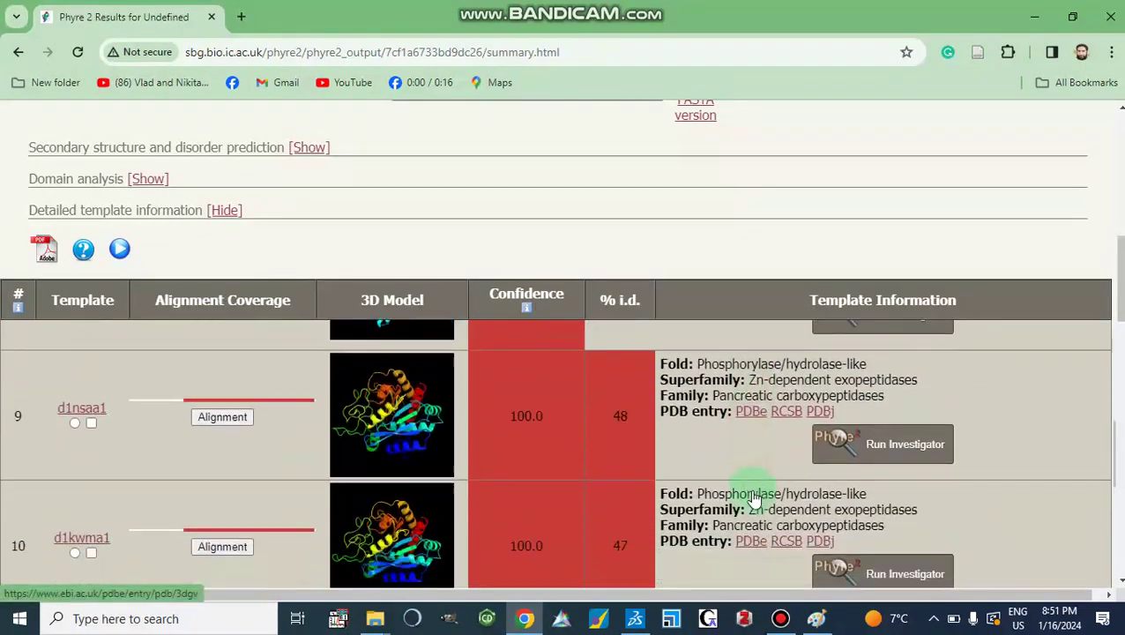
pyautogui.scroll(-4, 754, 496)
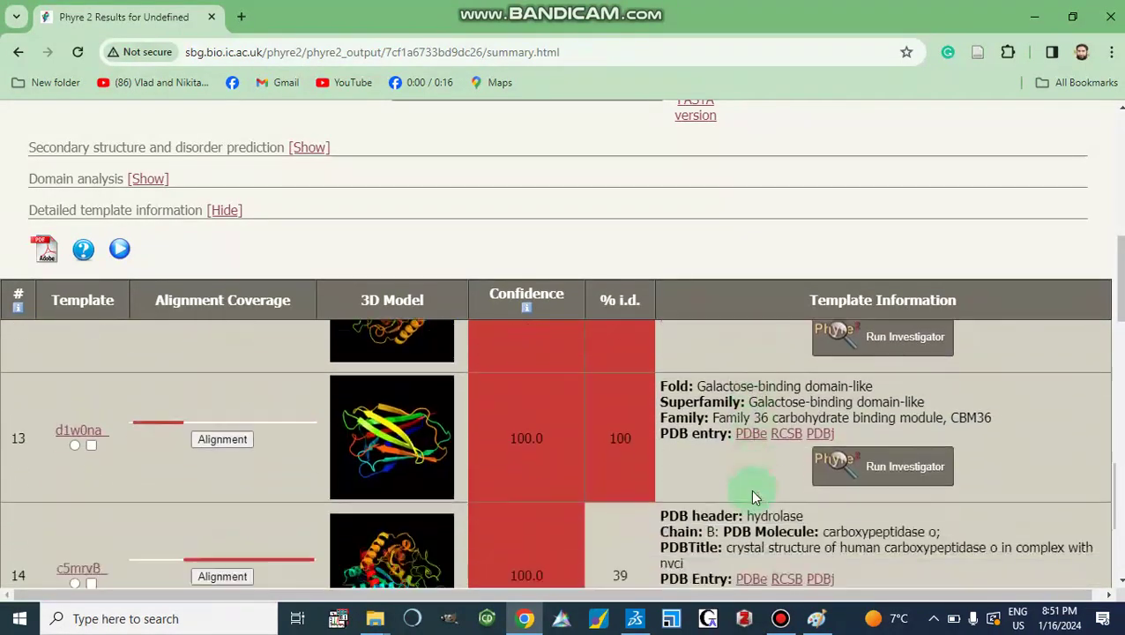
pyautogui.scroll(-2, 753, 496)
pyautogui.scroll(7, 754, 496)
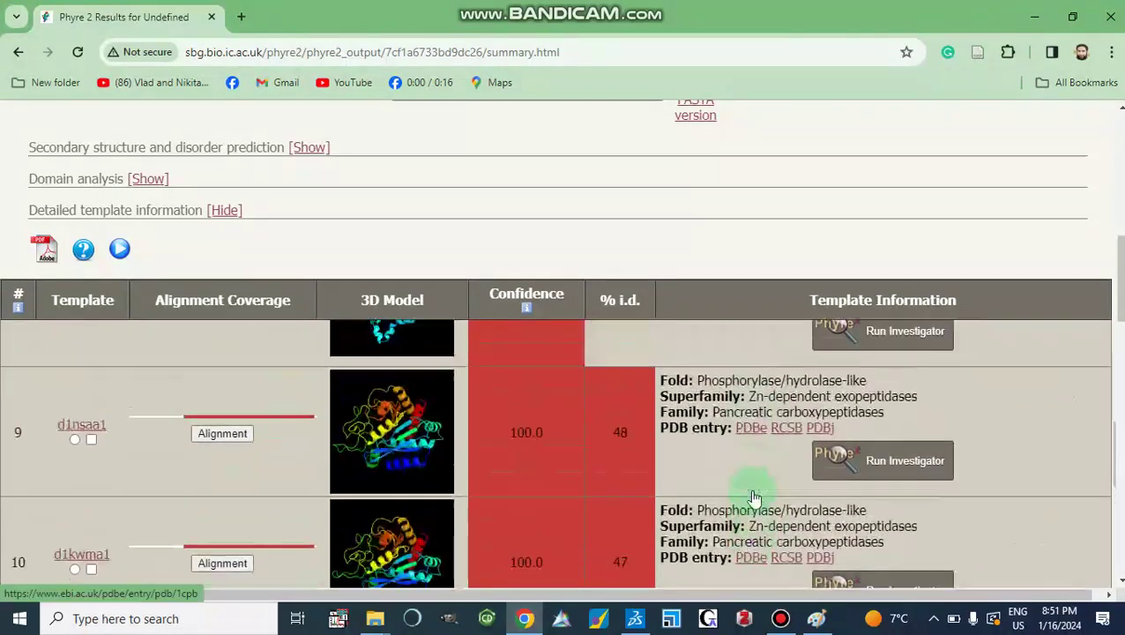
pyautogui.scroll(9, 754, 496)
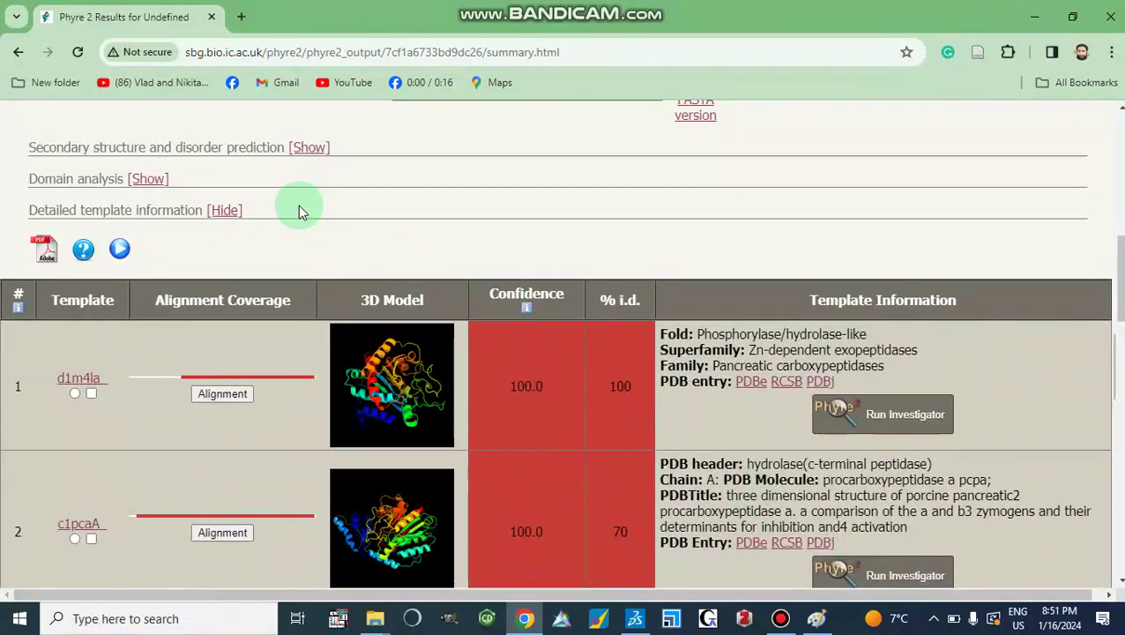
# - Open the secondary structure prediction link, the interactive JSmol view and the white-background Hi-Res image in separate new tabs
pyautogui.scroll(2, 298, 204)
pyautogui.click(308, 336)
pyautogui.rightClick(305, 344)
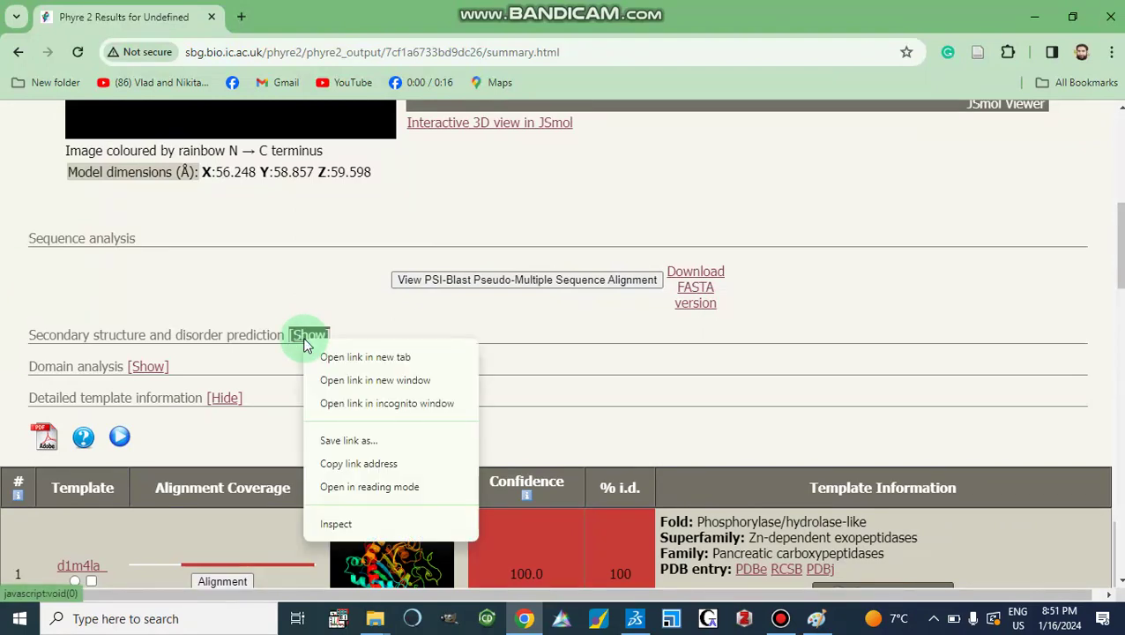
pyautogui.click(330, 357)
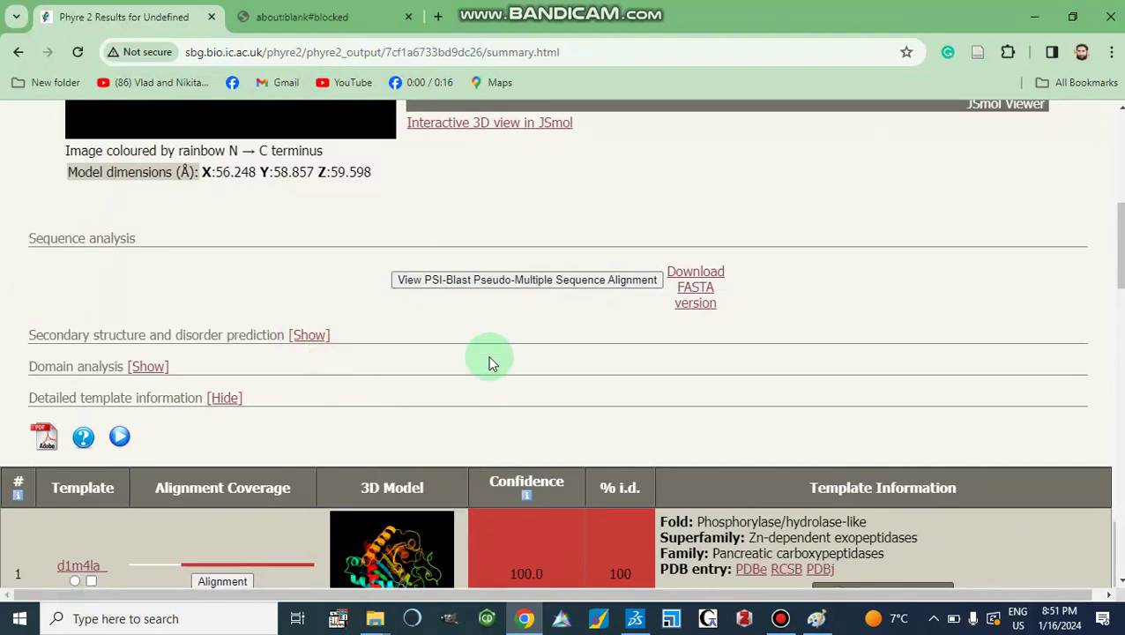
pyautogui.scroll(2, 490, 363)
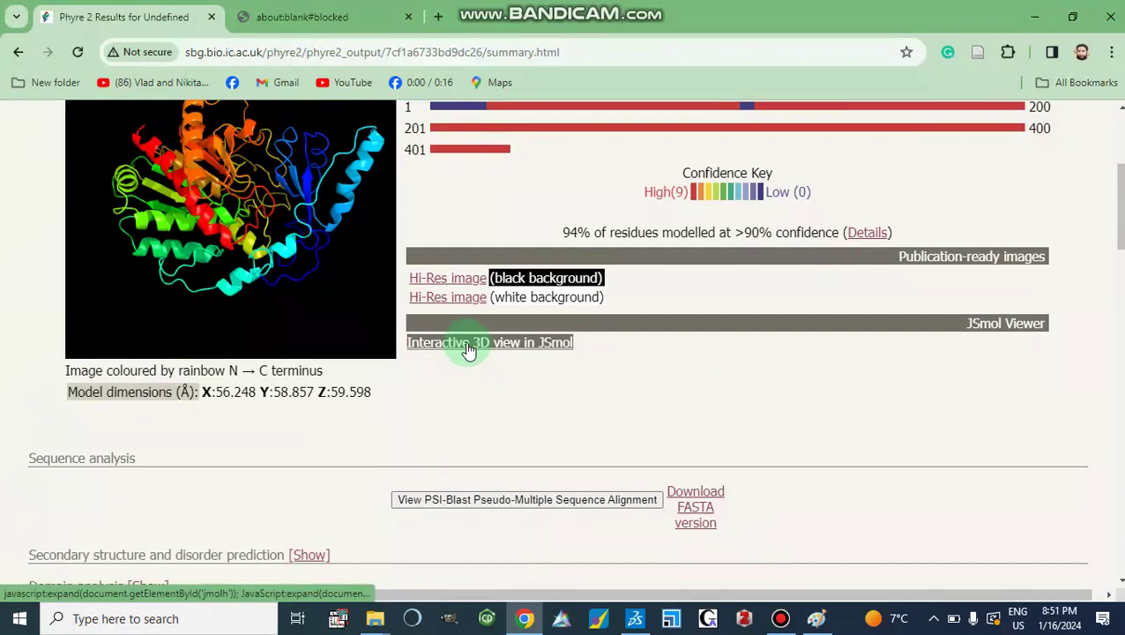
pyautogui.rightClick(467, 349)
pyautogui.click(498, 362)
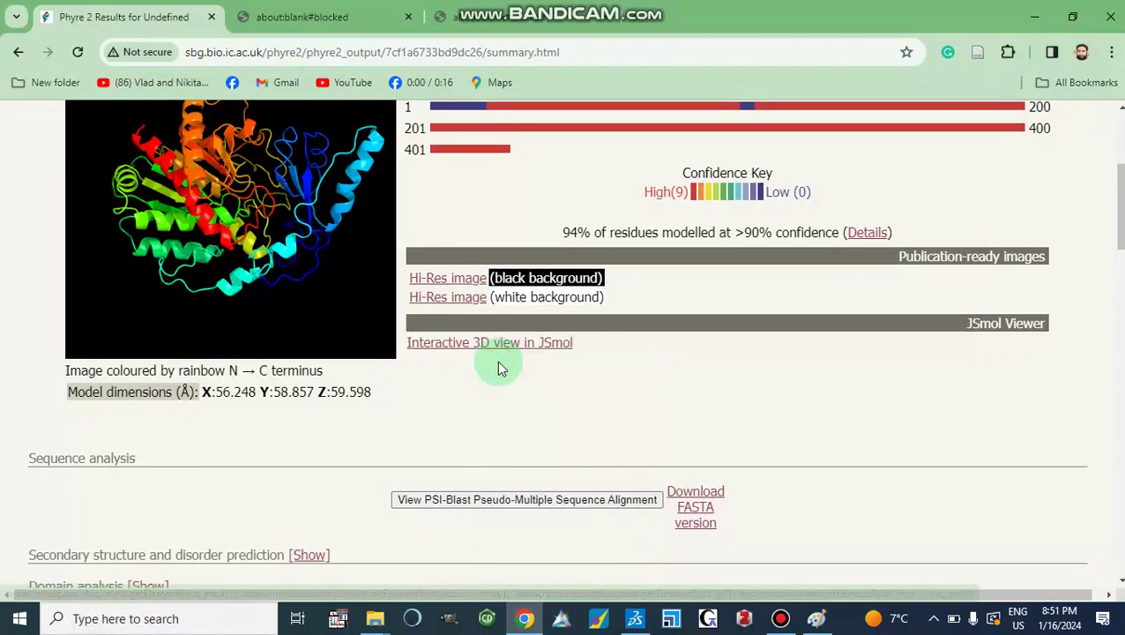
pyautogui.rightClick(439, 299)
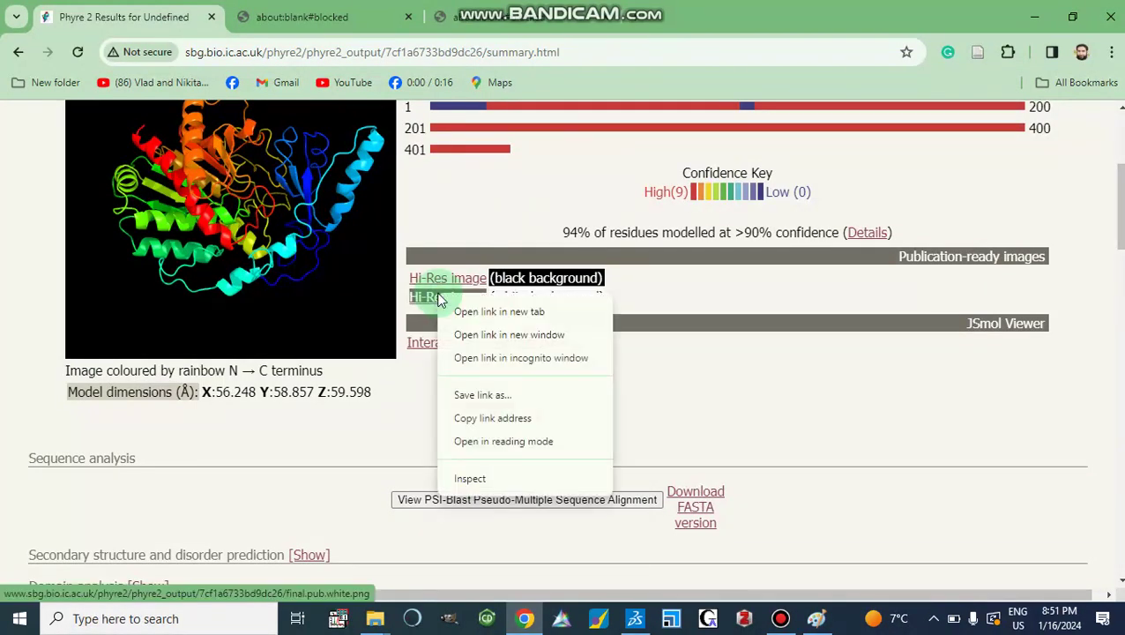
pyautogui.click(467, 313)
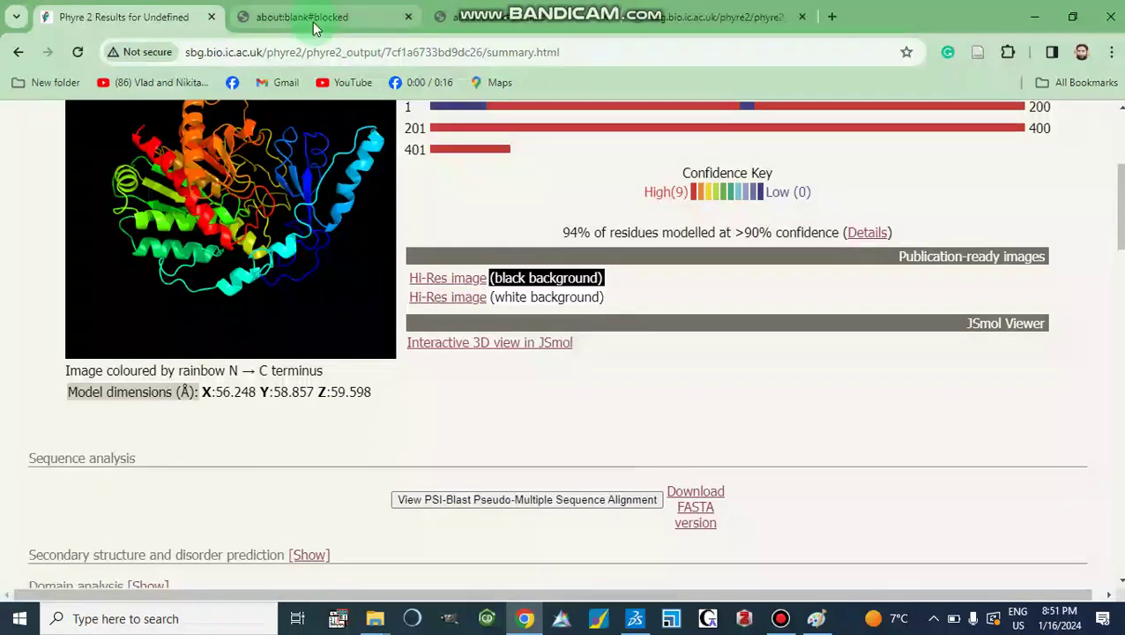
# - Check the newly opened tabs, view the white-background model image, and reload the blank secondary structure page
pyautogui.click(314, 21)
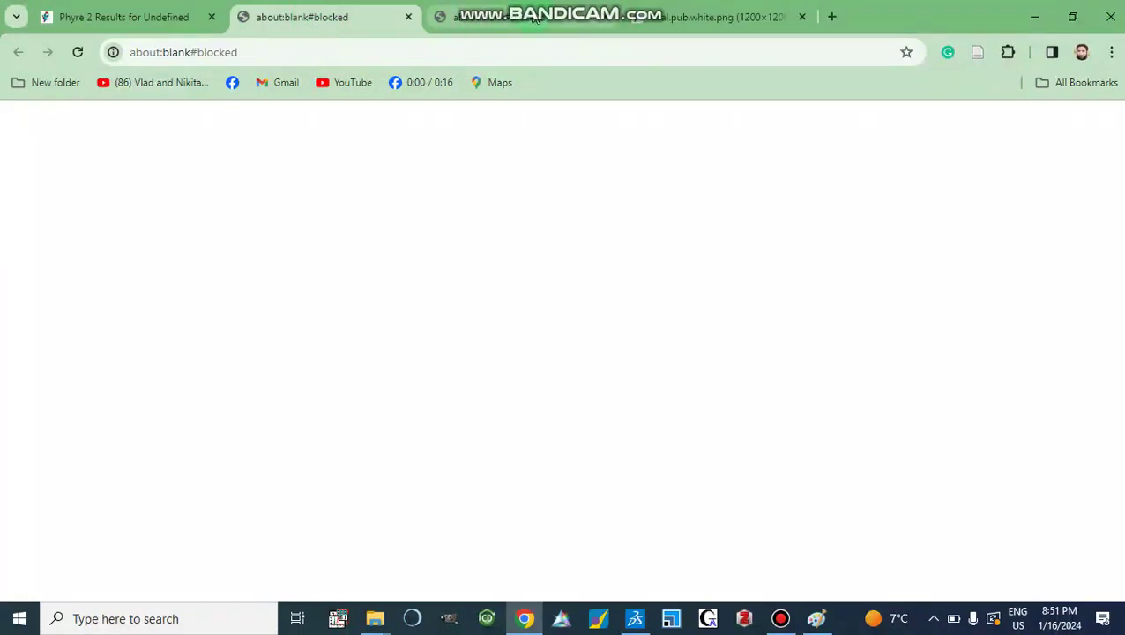
pyautogui.click(480, 17)
pyautogui.click(714, 20)
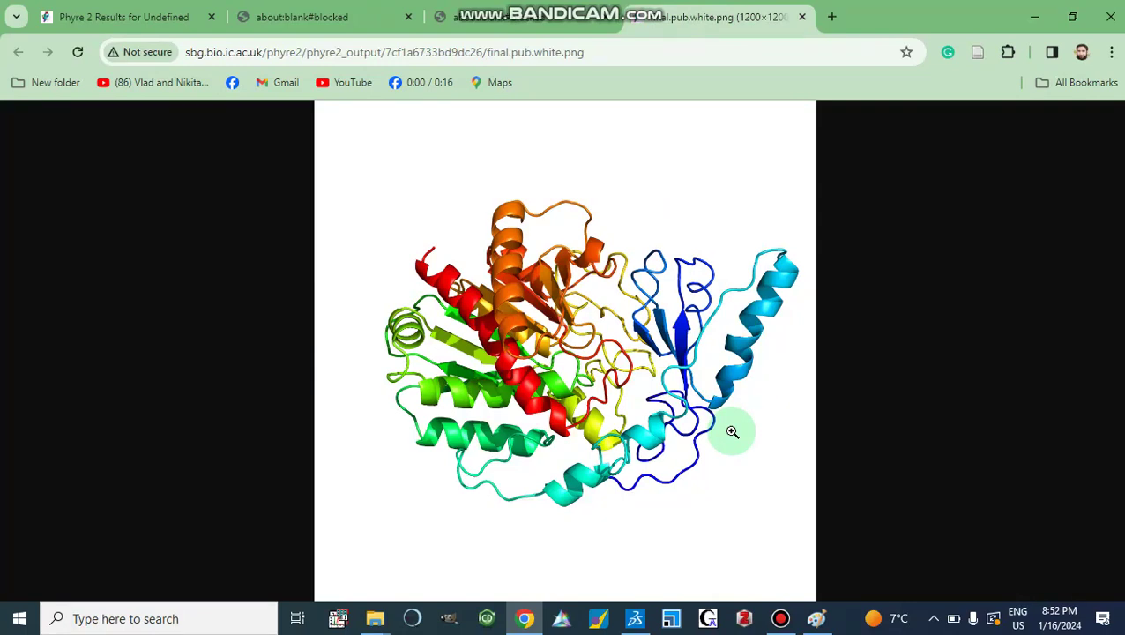
pyautogui.click(486, 23)
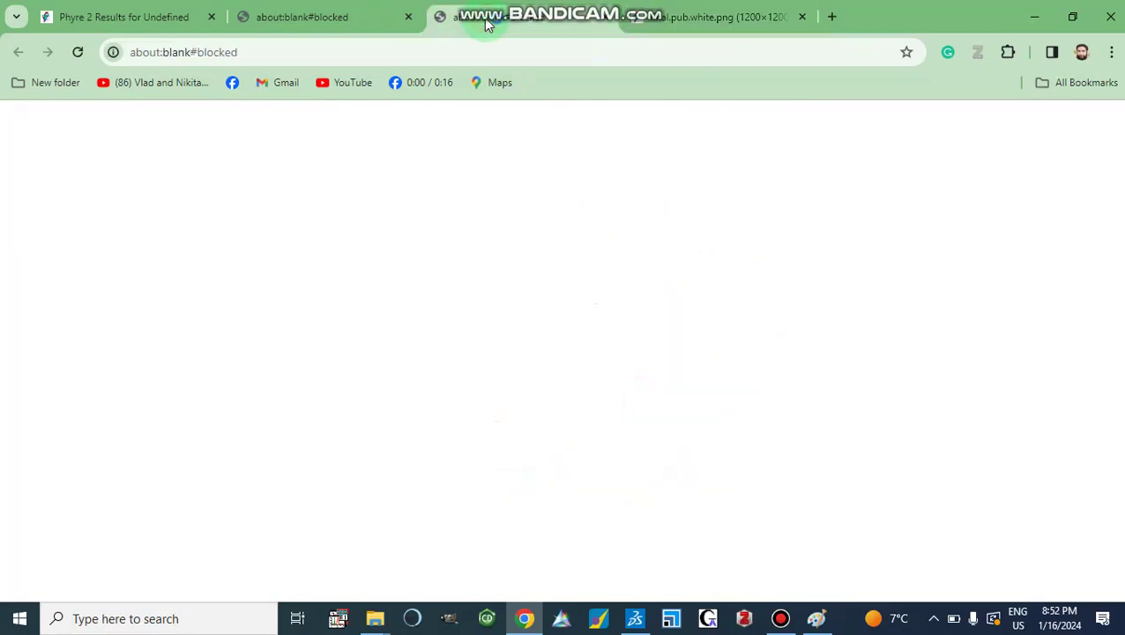
pyautogui.click(322, 21)
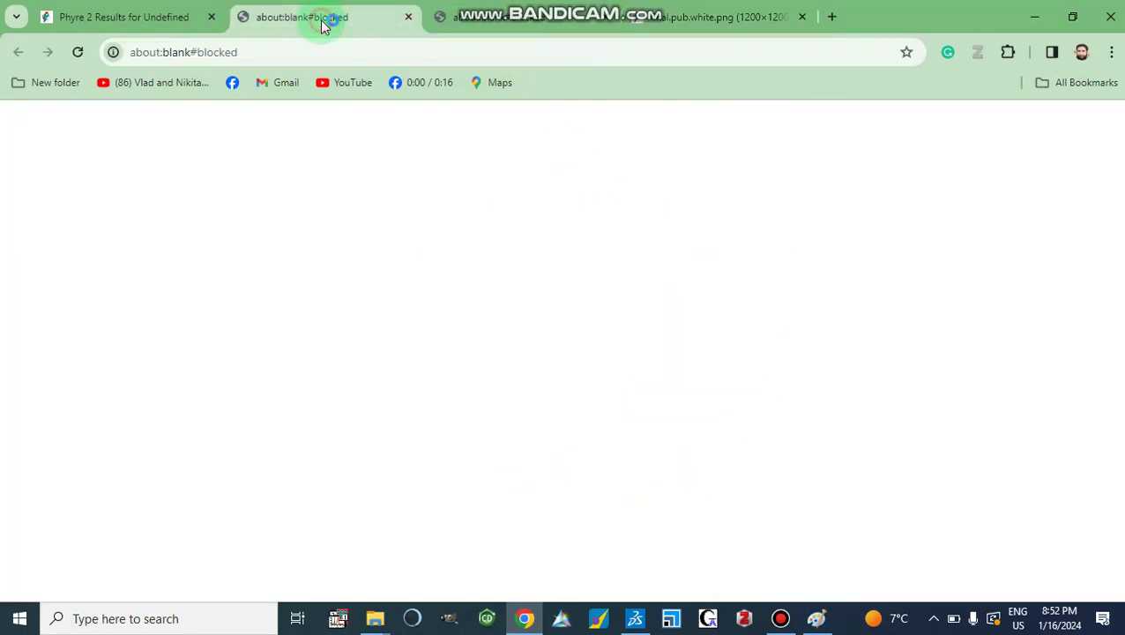
pyautogui.click(78, 54)
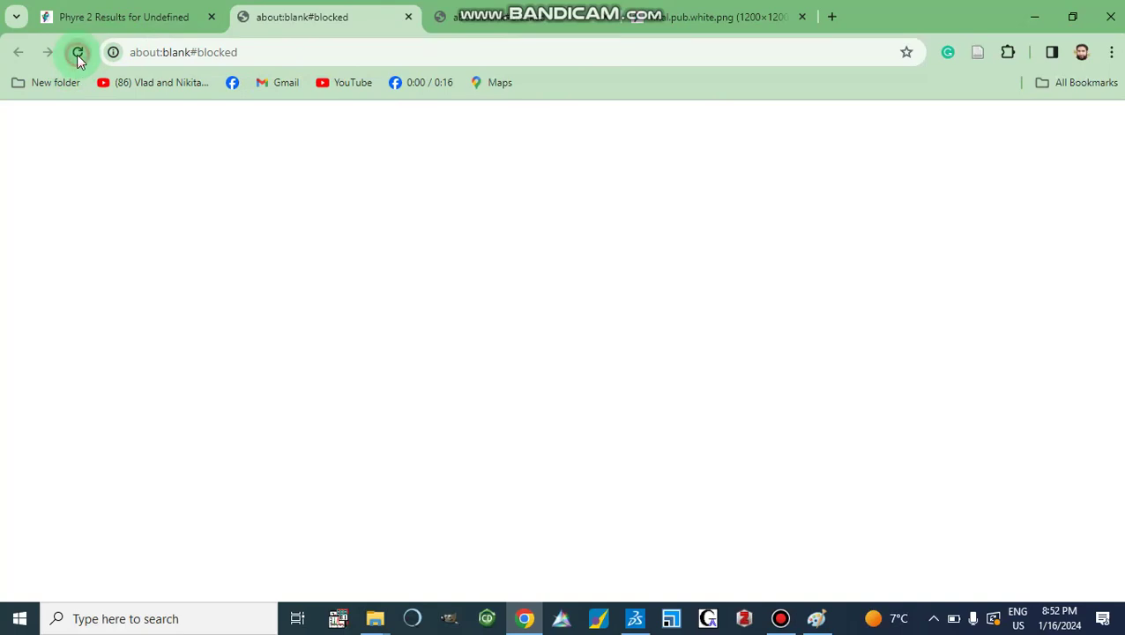
# - Return to the Phyre2 results and download the final model's PDB file, allowing the insecure download
pyautogui.click(141, 18)
pyautogui.click(382, 326)
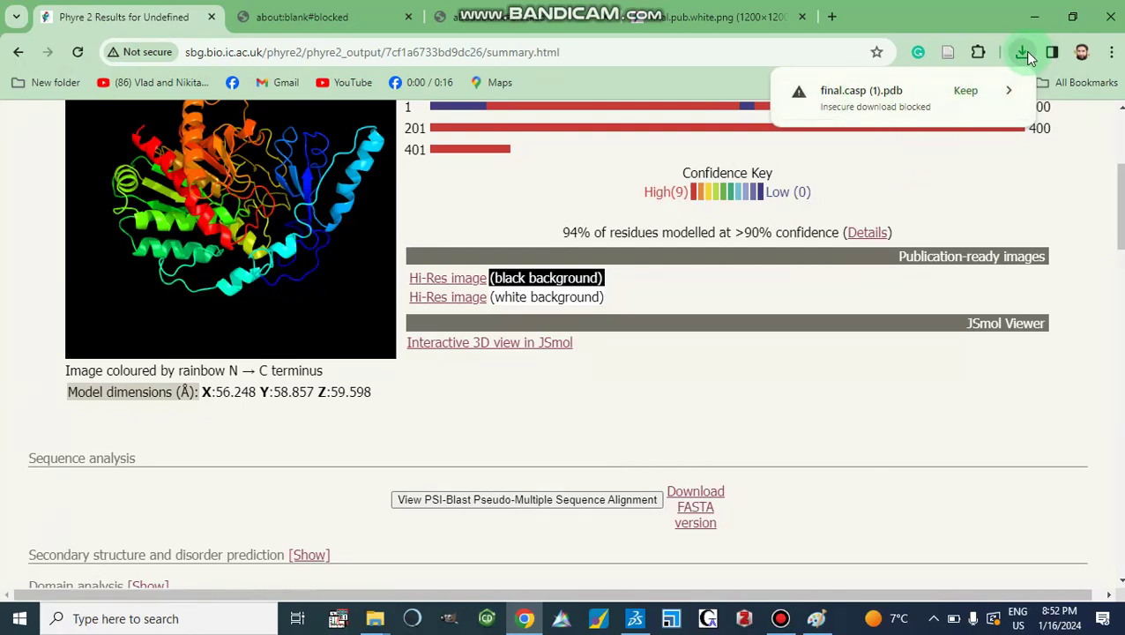
pyautogui.click(866, 93)
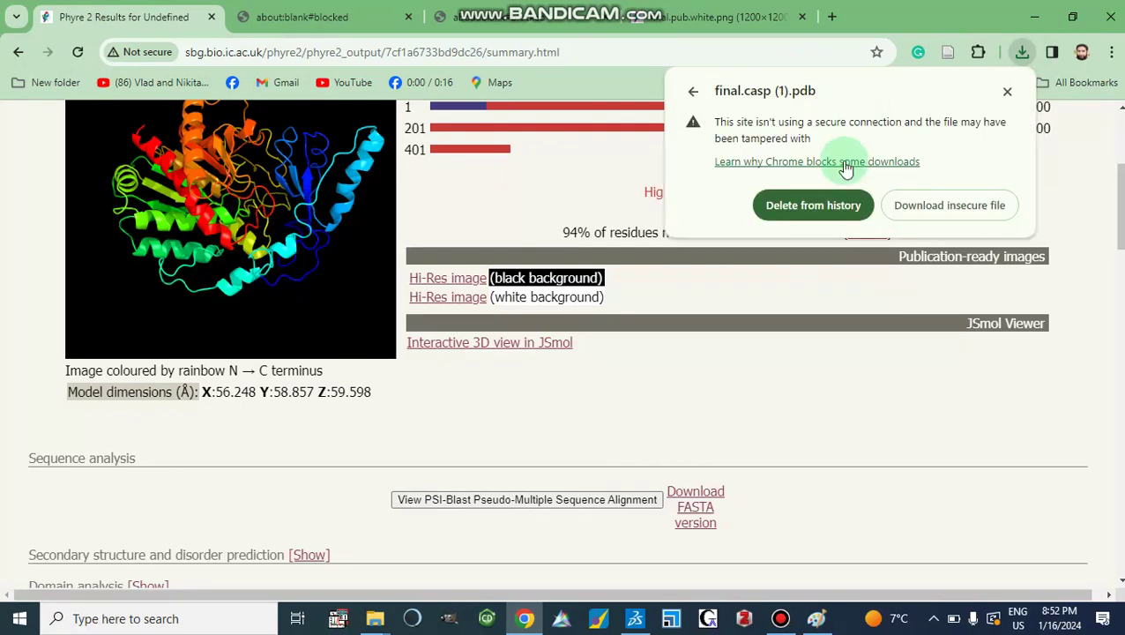
pyautogui.click(931, 209)
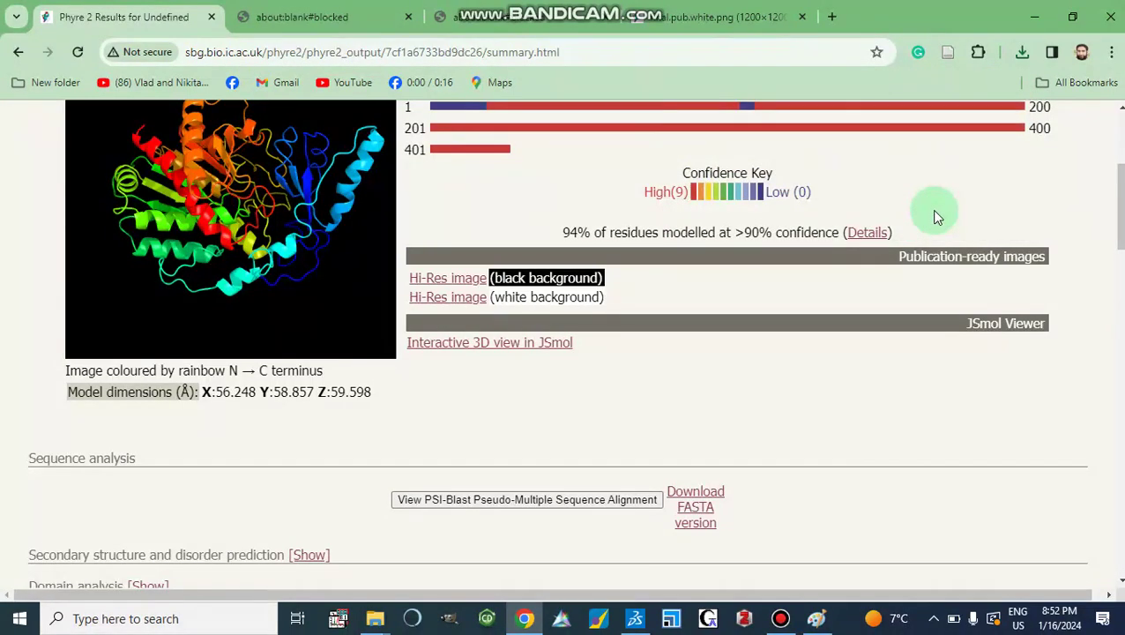
# - Open the downloaded final.casp (1).pdb file and switch to Discovery Studio to show the model
pyautogui.scroll(3, 936, 213)
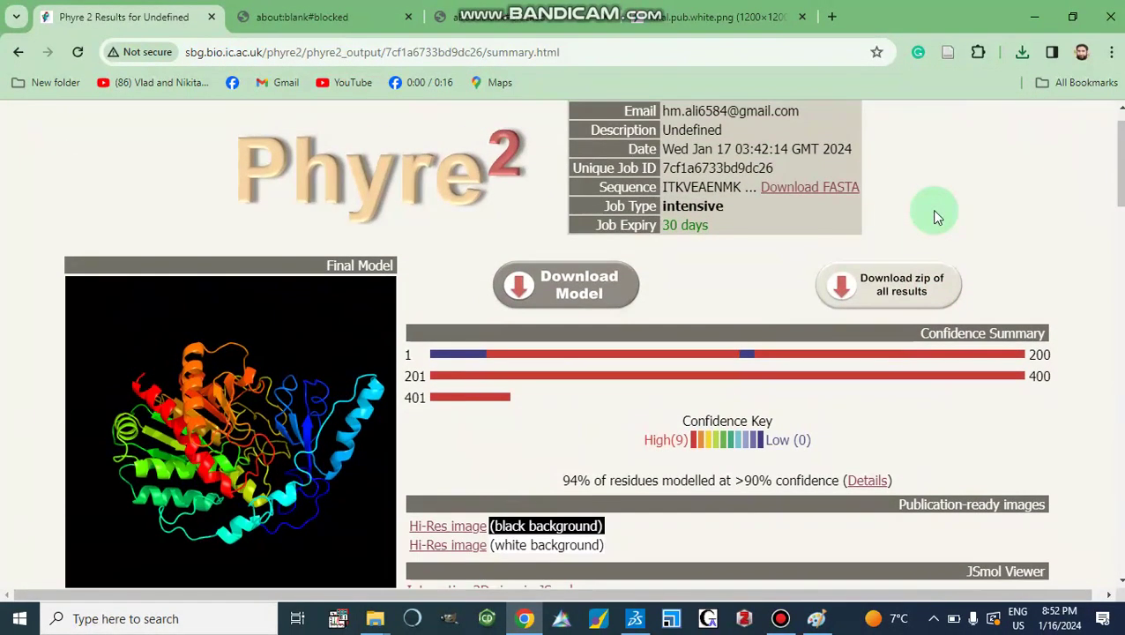
pyautogui.click(1022, 55)
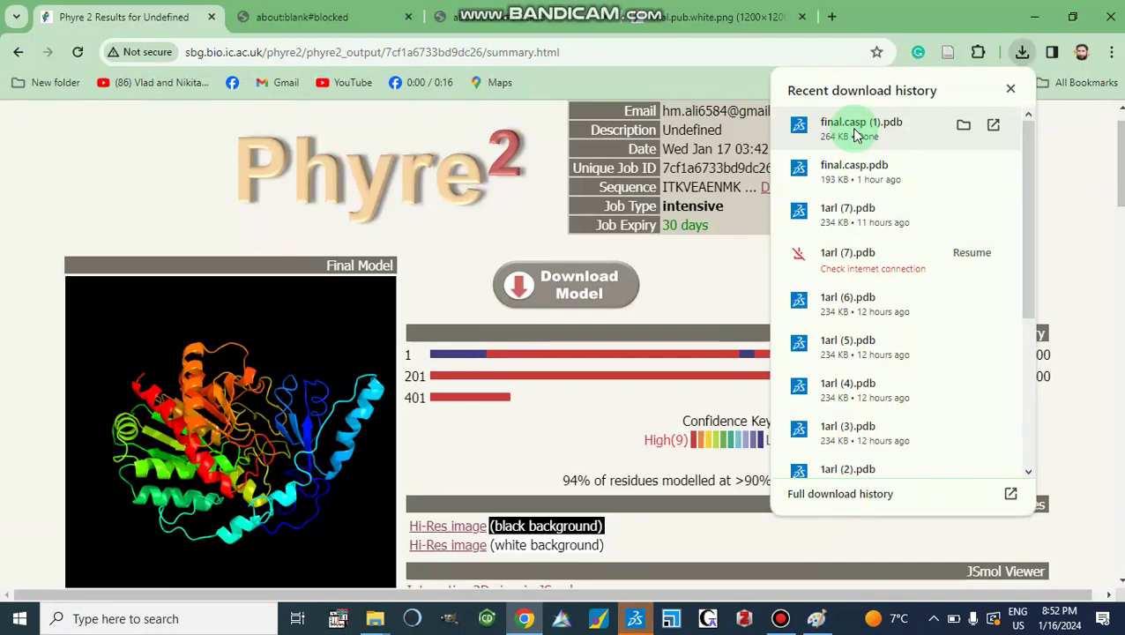
pyautogui.click(632, 620)
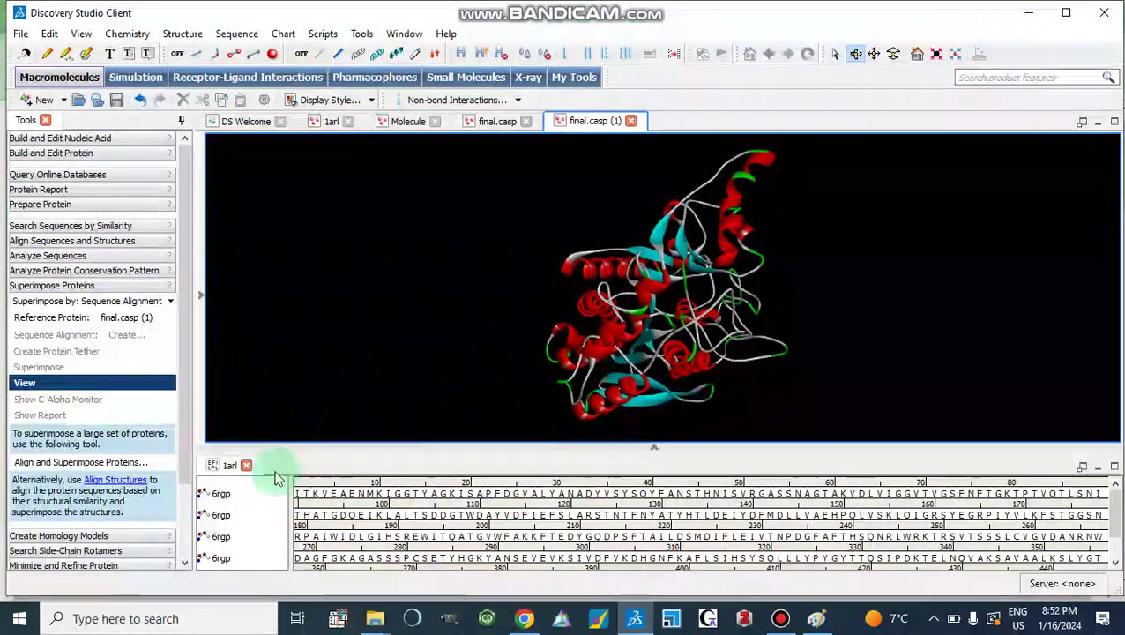
# - Close the 1arl sequence window and the older final.casp window without saving their changes
pyautogui.click(247, 466)
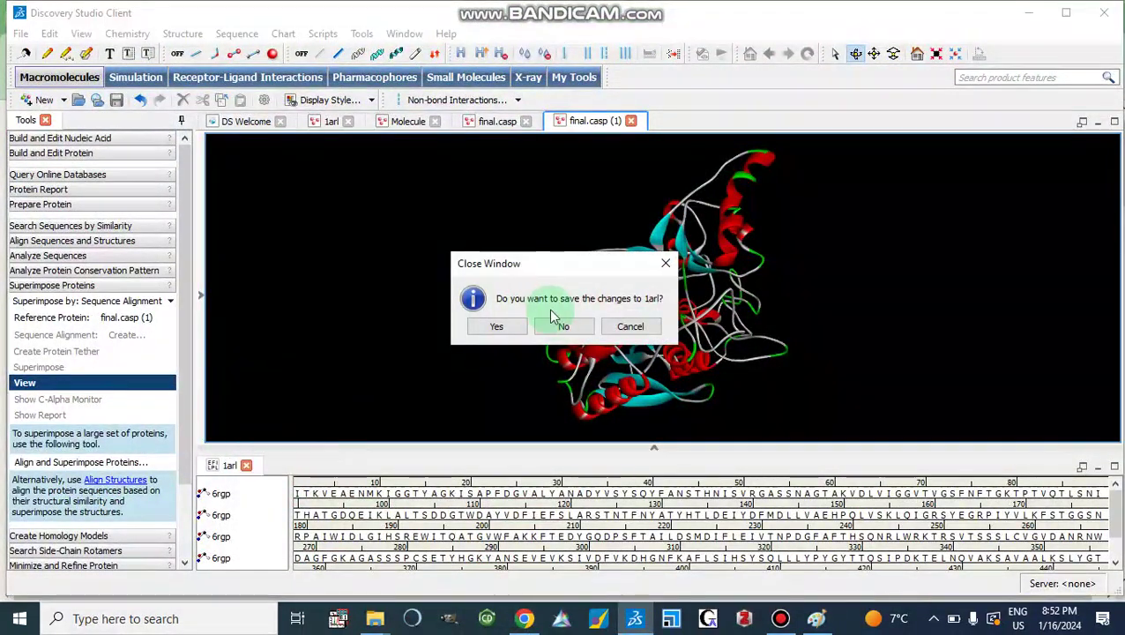
pyautogui.click(555, 324)
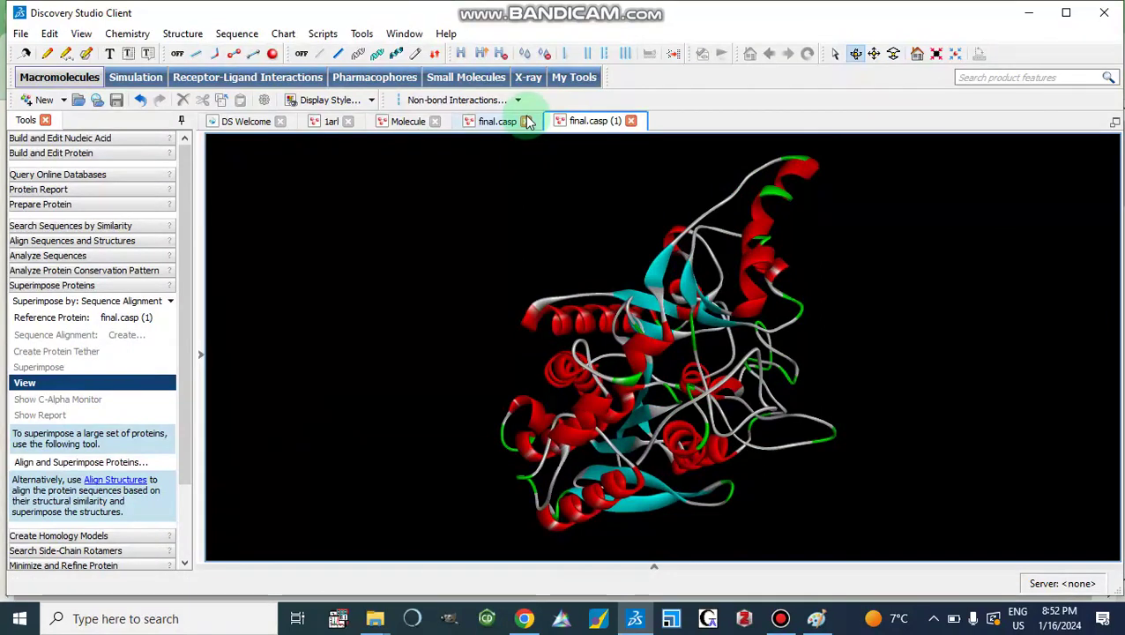
pyautogui.click(526, 126)
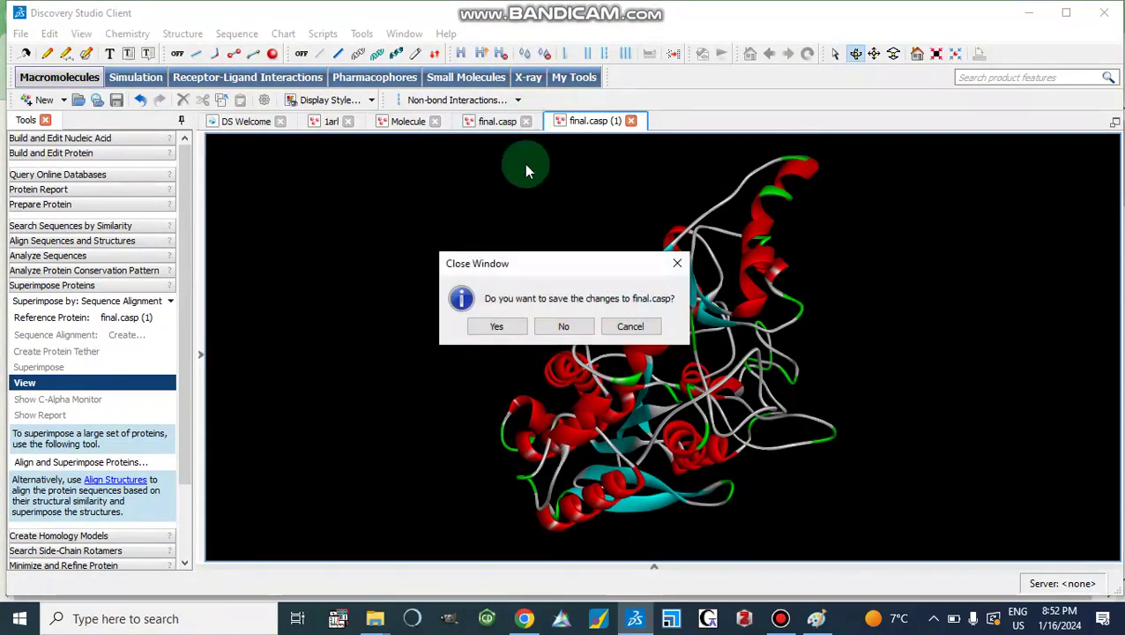
pyautogui.click(564, 327)
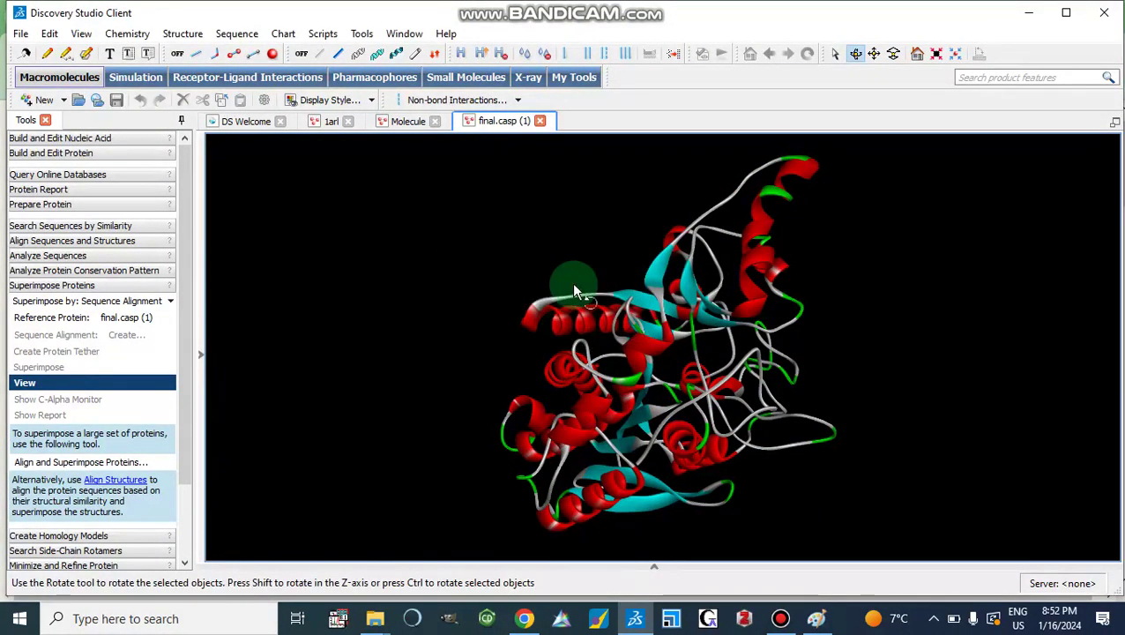
# - Copy the amino acid chain from the final.casp (1) hierarchy and paste it into the 1arl window alongside 6rgp
pyautogui.click(496, 122)
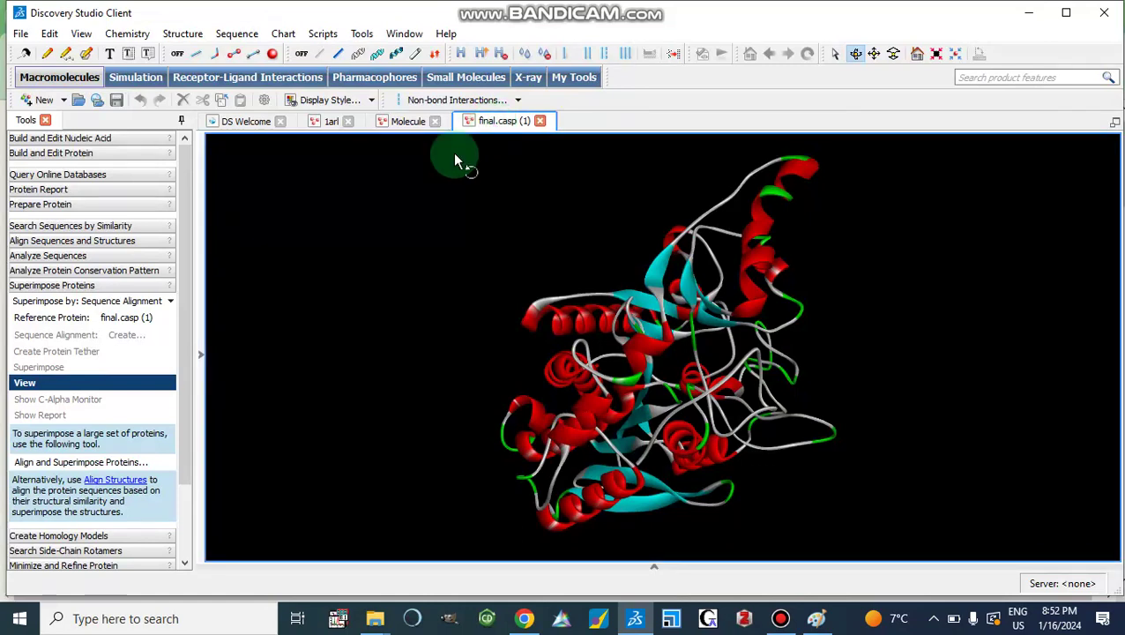
pyautogui.click(202, 356)
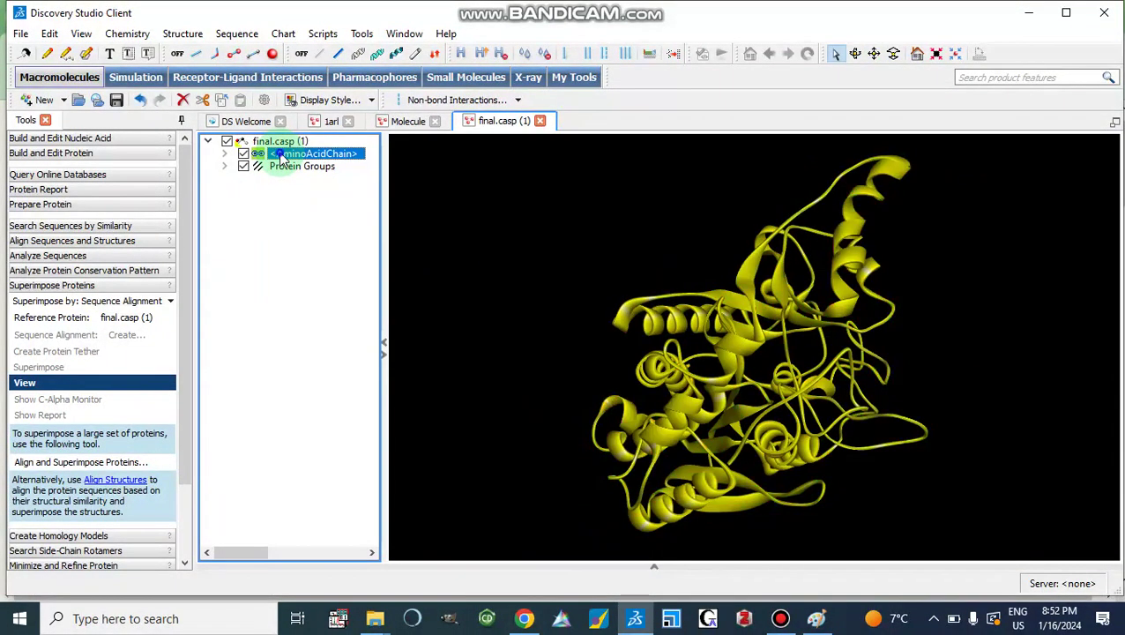
pyautogui.rightClick(280, 155)
pyautogui.click(323, 184)
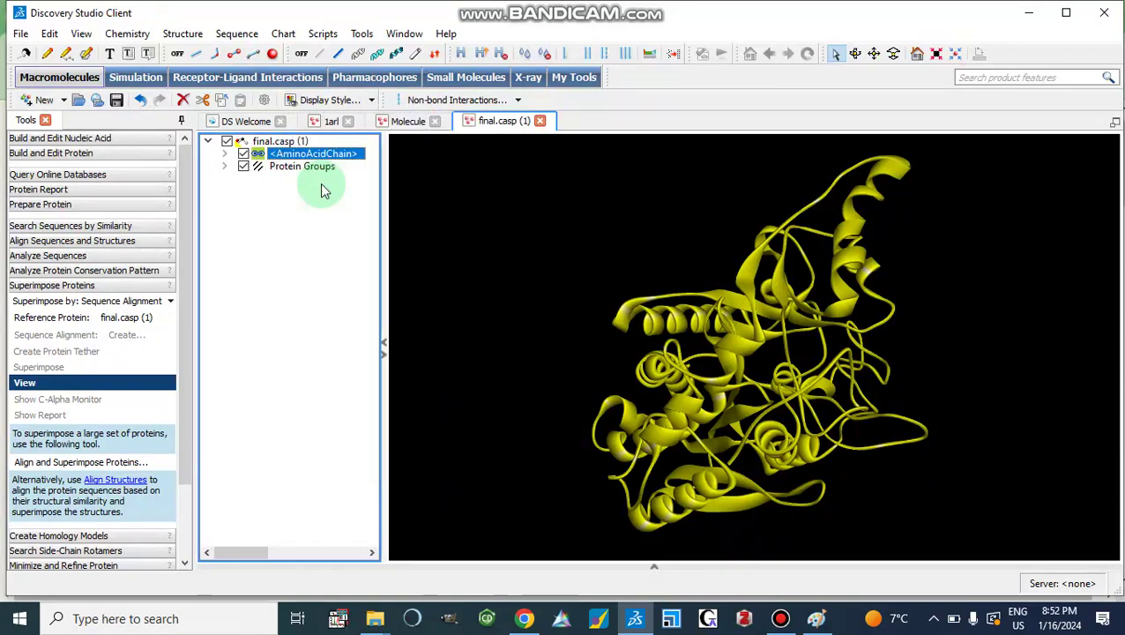
pyautogui.click(330, 122)
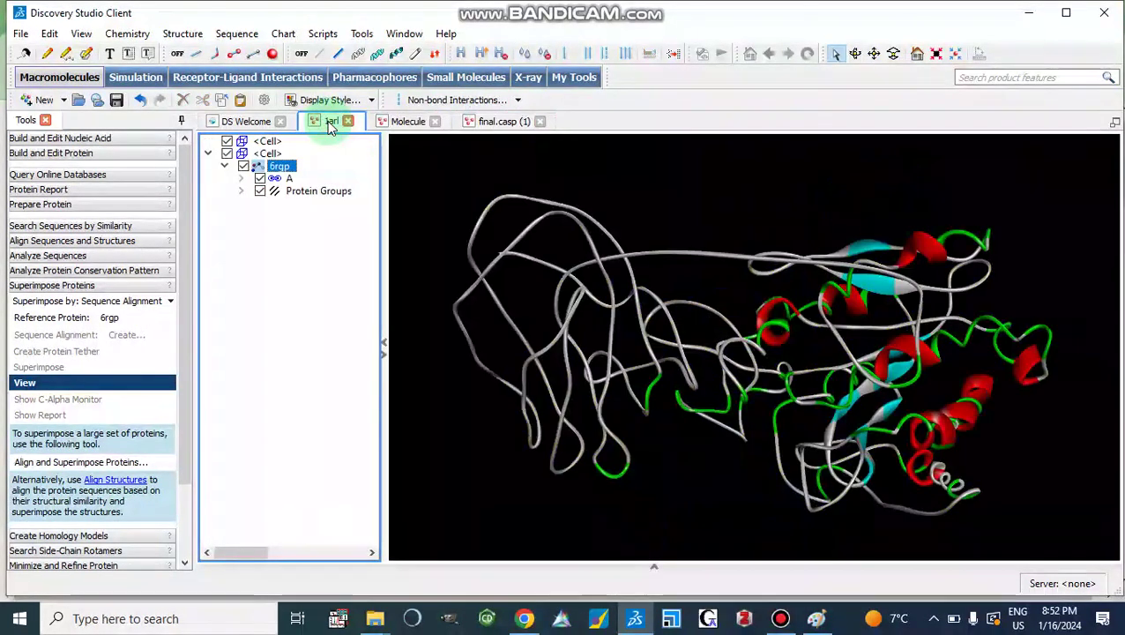
pyautogui.rightClick(302, 308)
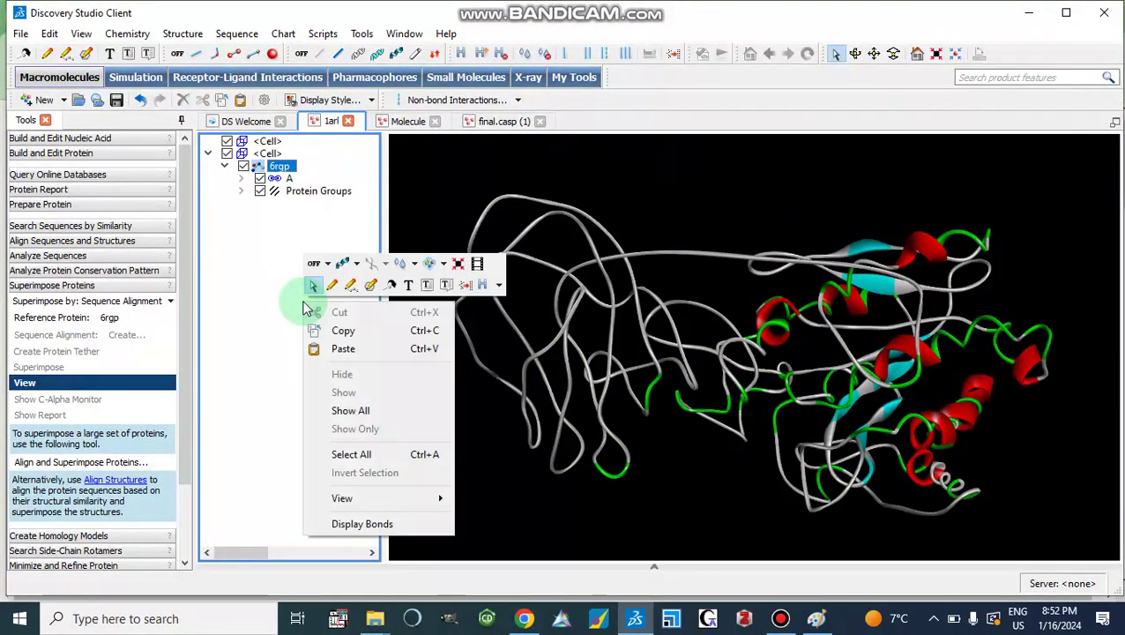
pyautogui.click(344, 350)
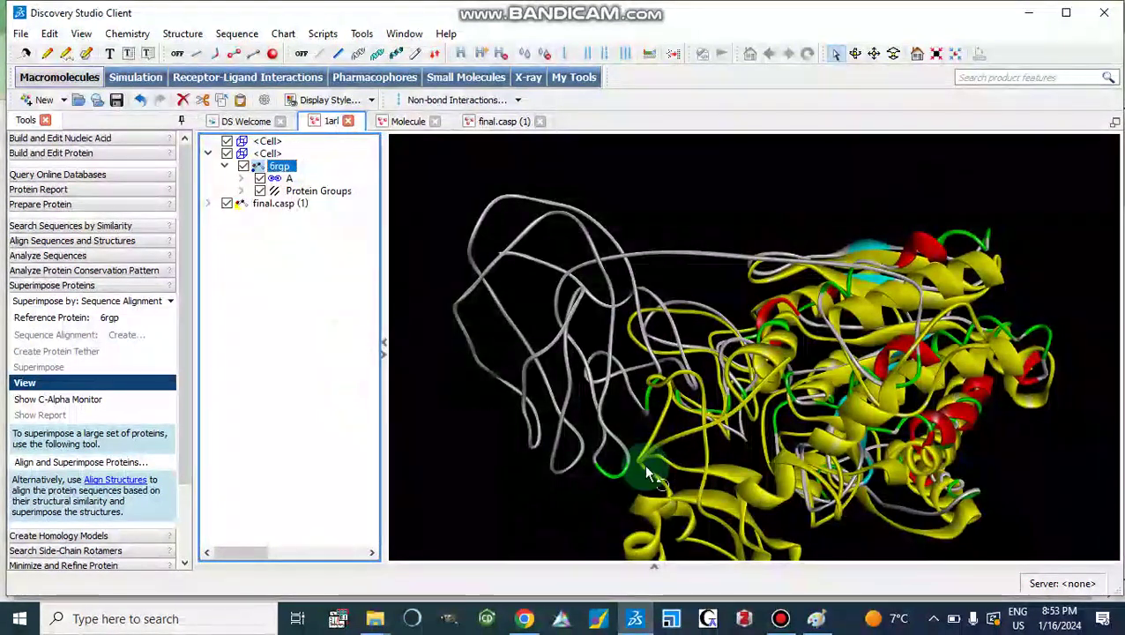
# - Inspect the overlap of the pasted Phyre2 model with the 6rgp structure from several angles, and return to the final.casp (1) window
pyautogui.moveTo(873, 548); pyautogui.dragTo(586, 537)
pyautogui.moveTo(464, 489); pyautogui.dragTo(502, 469)
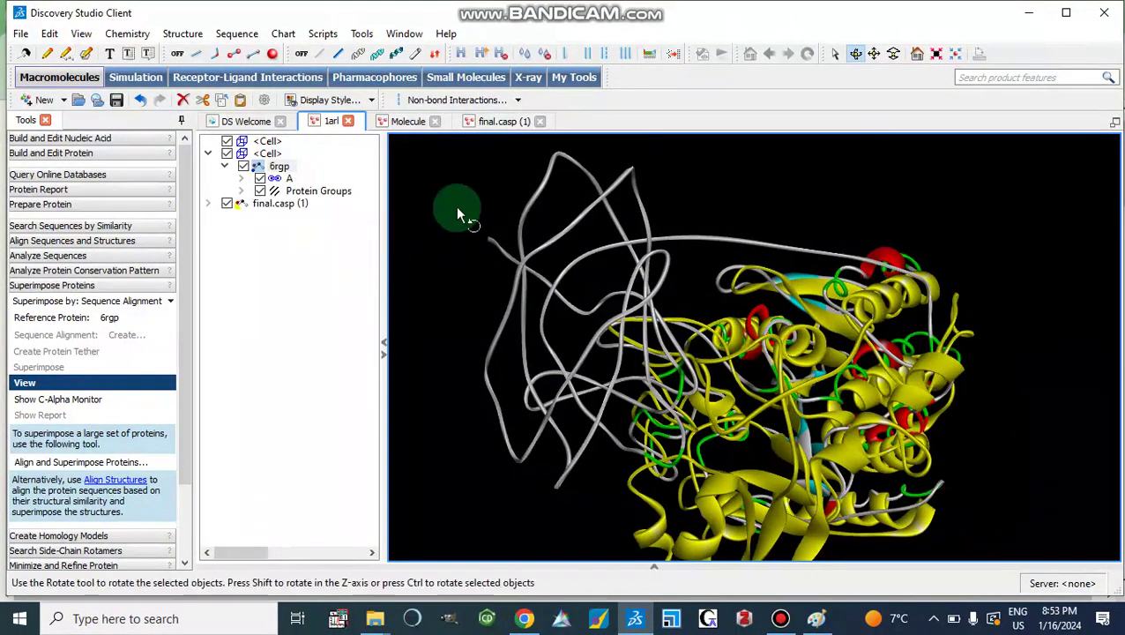
pyautogui.click(504, 122)
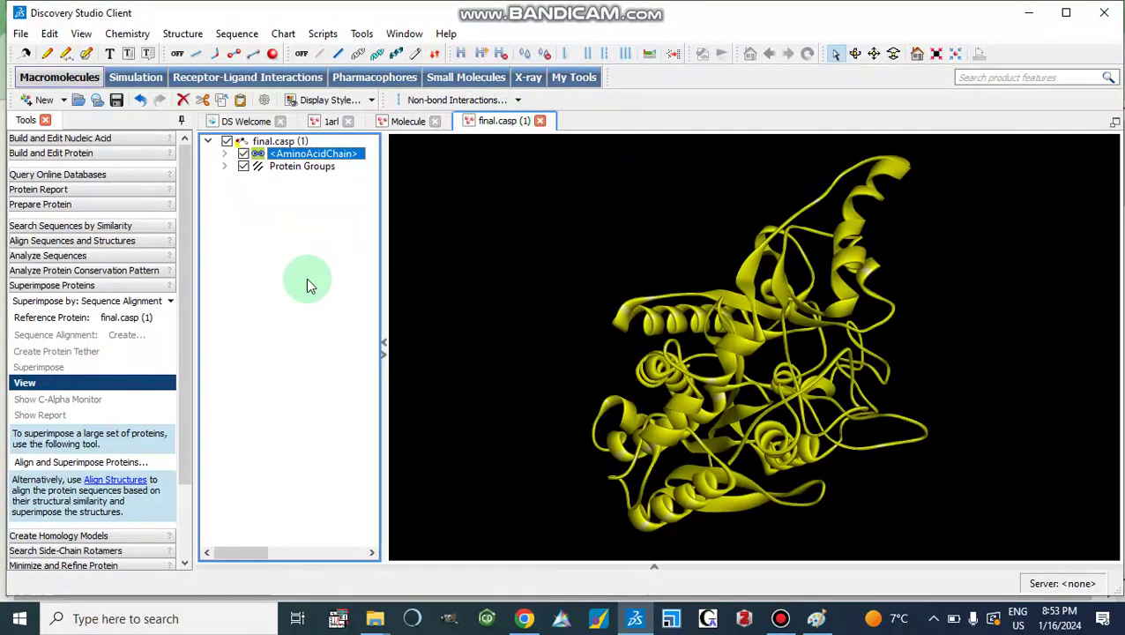
# - Deselect the amino acid chain, switch to the Phyre2 results in Chrome, and allow the blocked download of final.casp (2).pdb
pyautogui.click(279, 307)
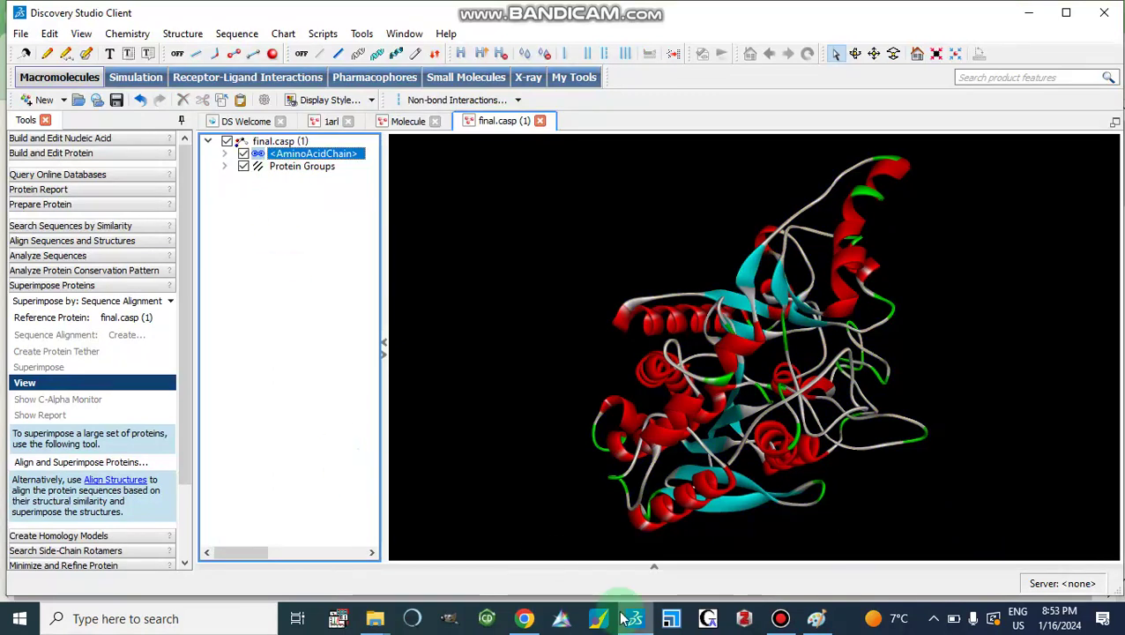
pyautogui.click(527, 622)
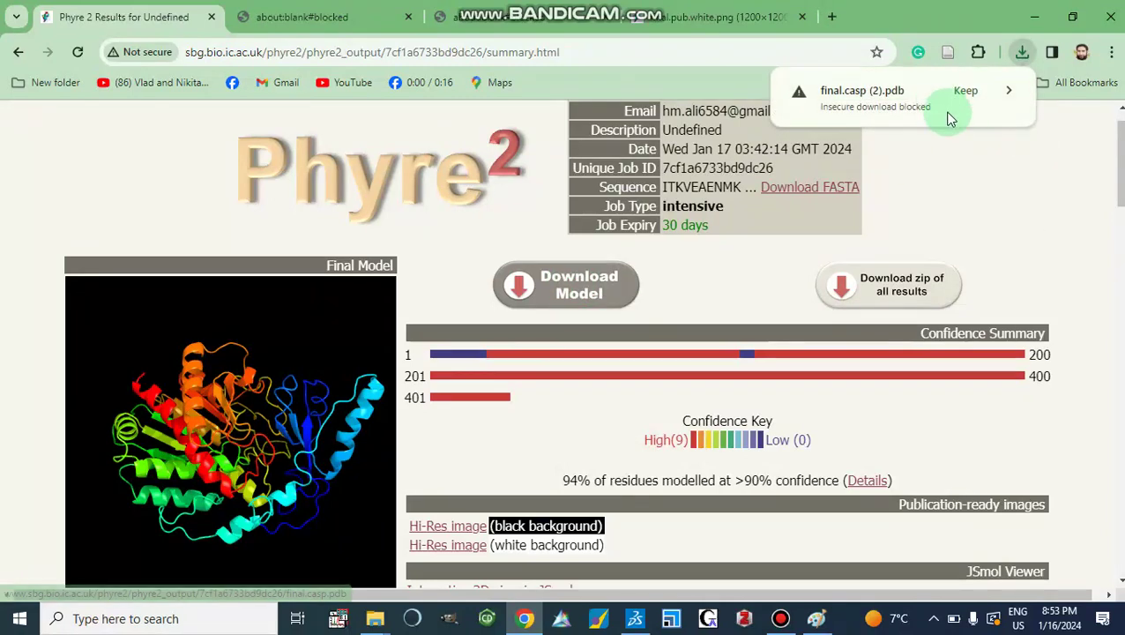
pyautogui.click(873, 92)
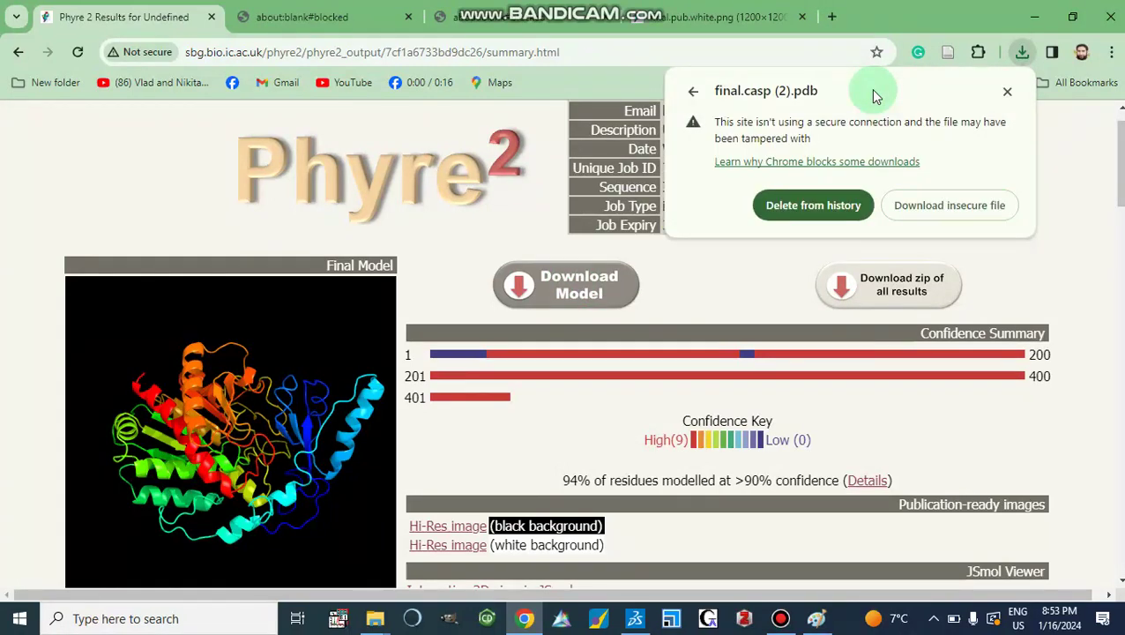
pyautogui.click(943, 208)
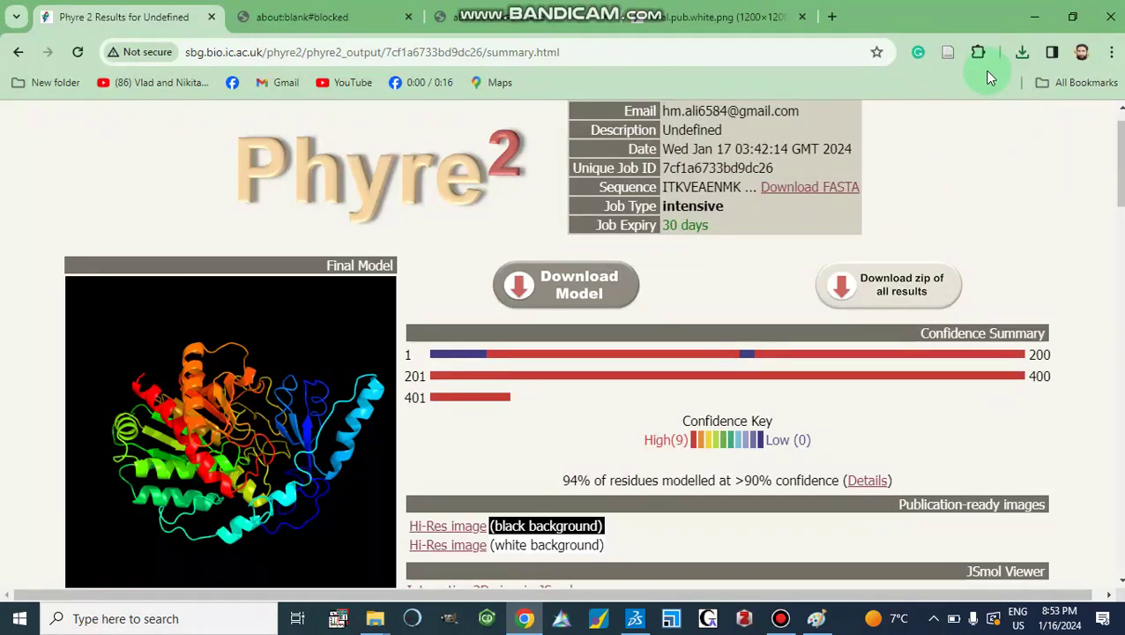
# - Open the downloaded final.casp (2).pdb file, switch to Discovery Studio and show the model's hierarchy
pyautogui.click(1022, 53)
pyautogui.click(853, 130)
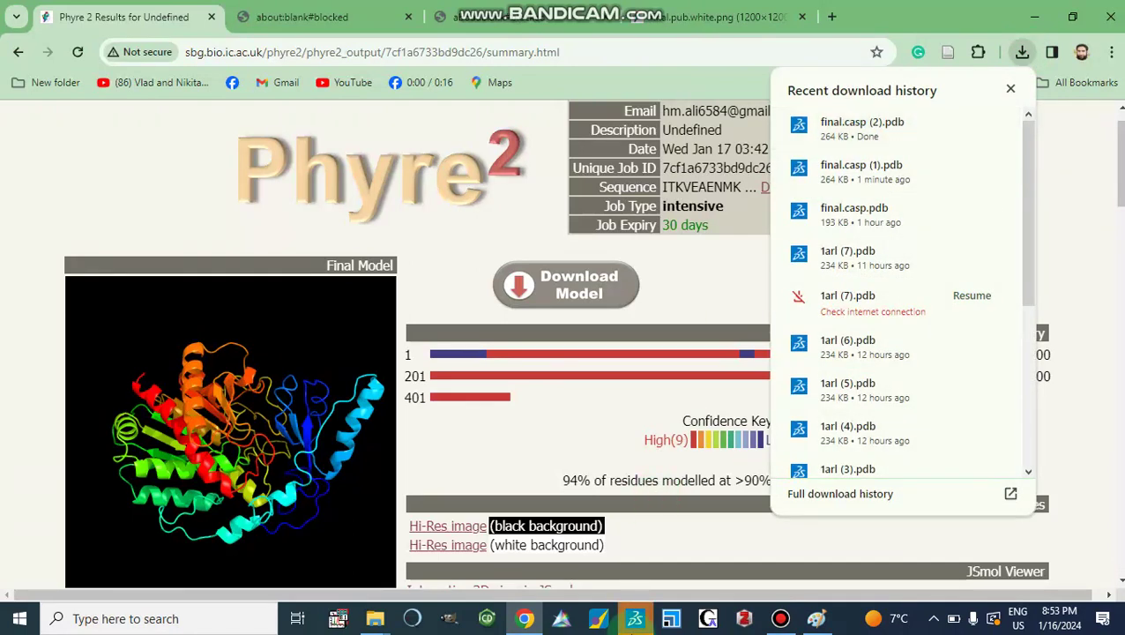
pyautogui.click(635, 618)
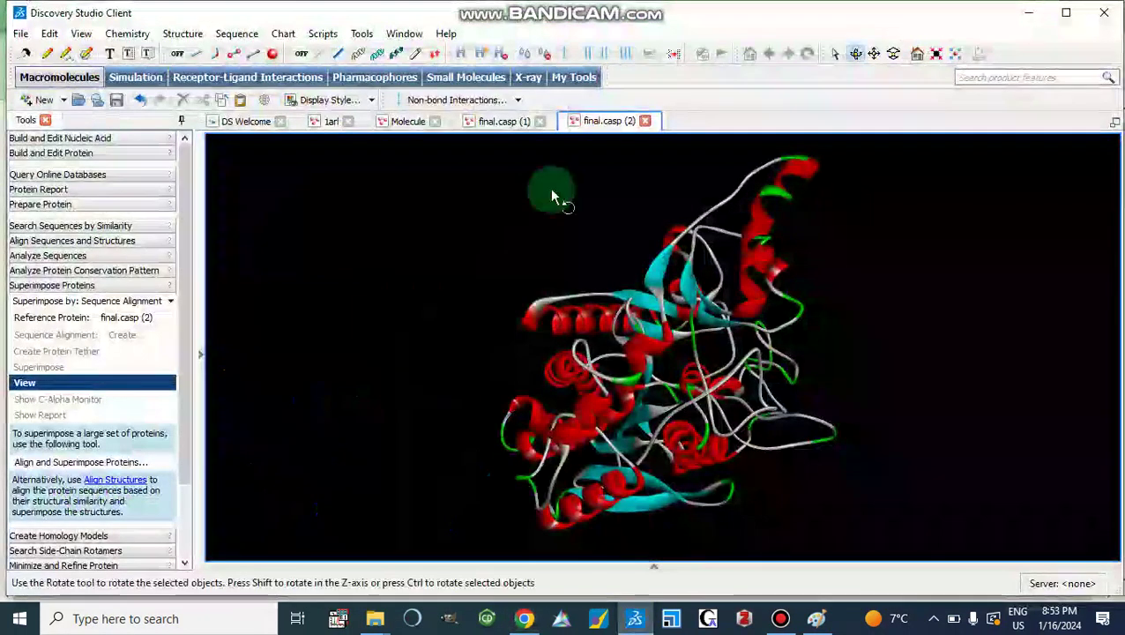
pyautogui.click(201, 355)
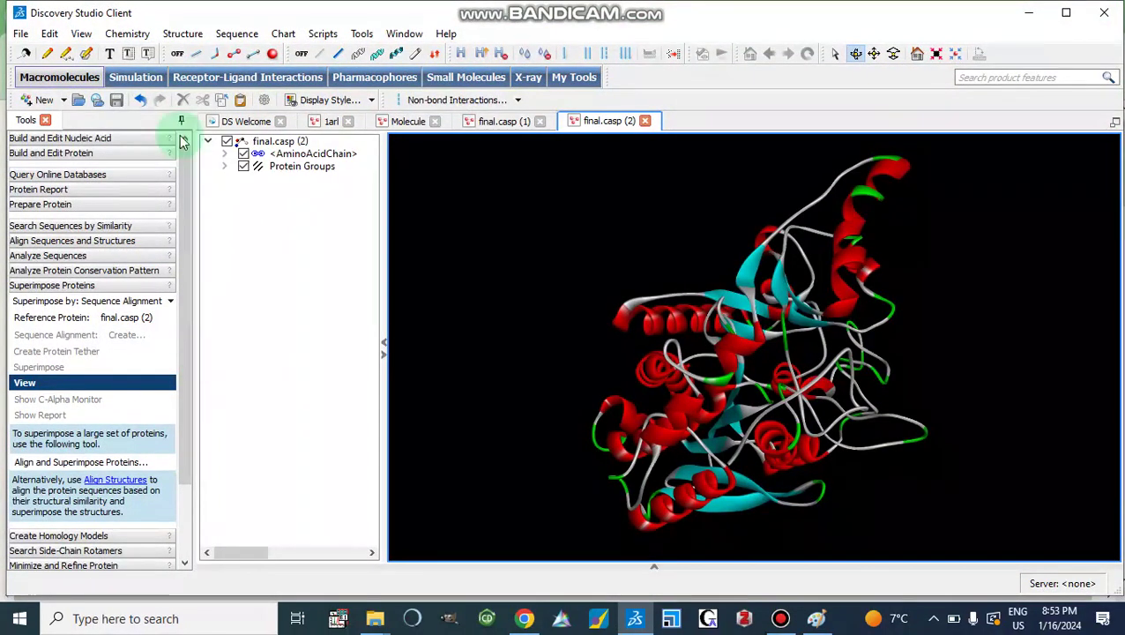
# - Display the amino acid sequence of the final.casp (2) model and acknowledge the name mismatch notice
pyautogui.click(236, 34)
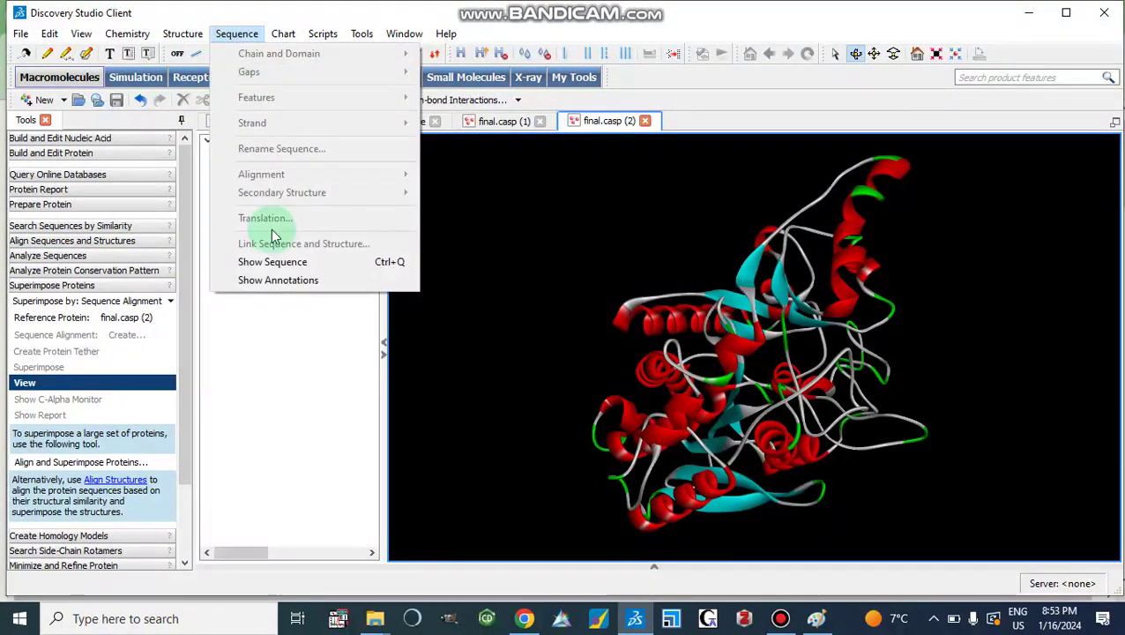
pyautogui.click(273, 261)
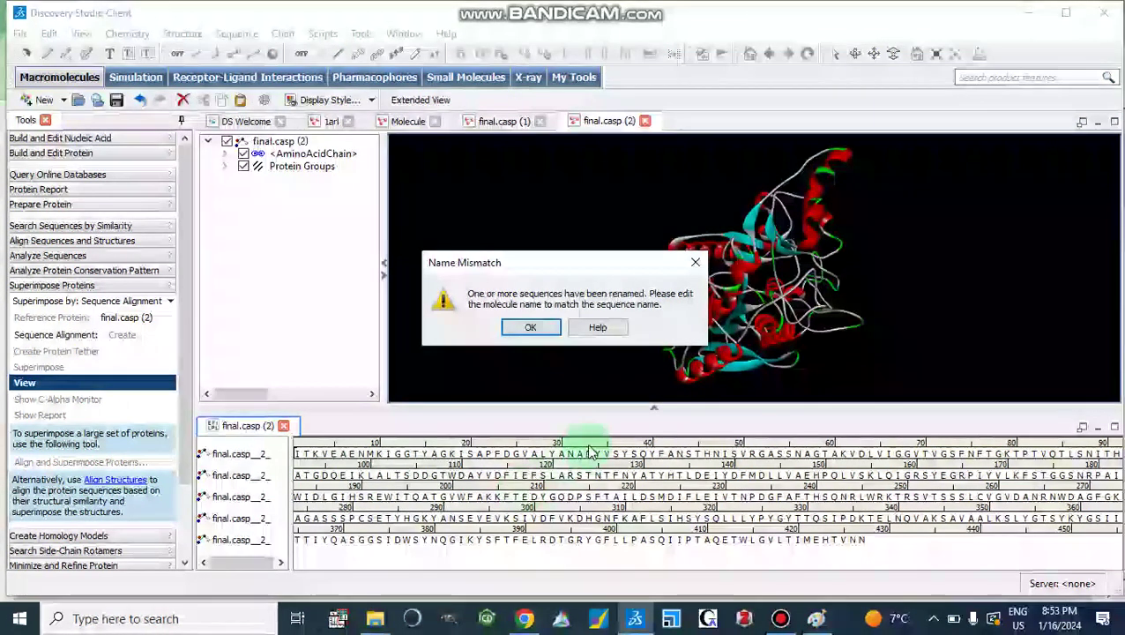
pyautogui.click(526, 329)
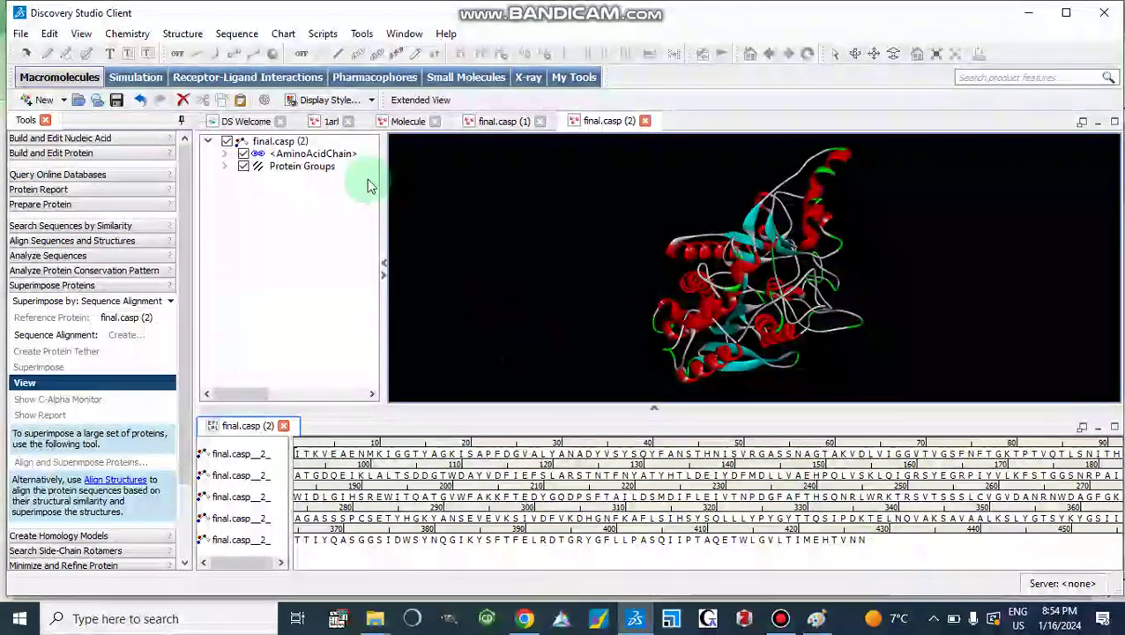
# - Cut the previously pasted final.casp (1) model out of the 1arl window
pyautogui.click(331, 122)
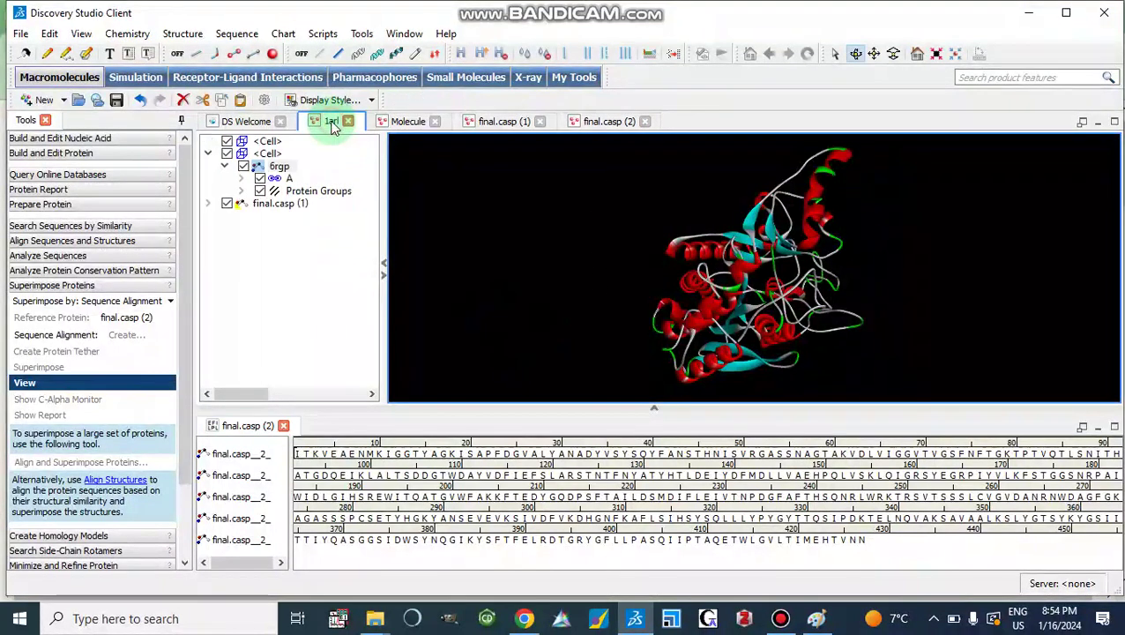
pyautogui.click(273, 210)
pyautogui.rightClick(264, 212)
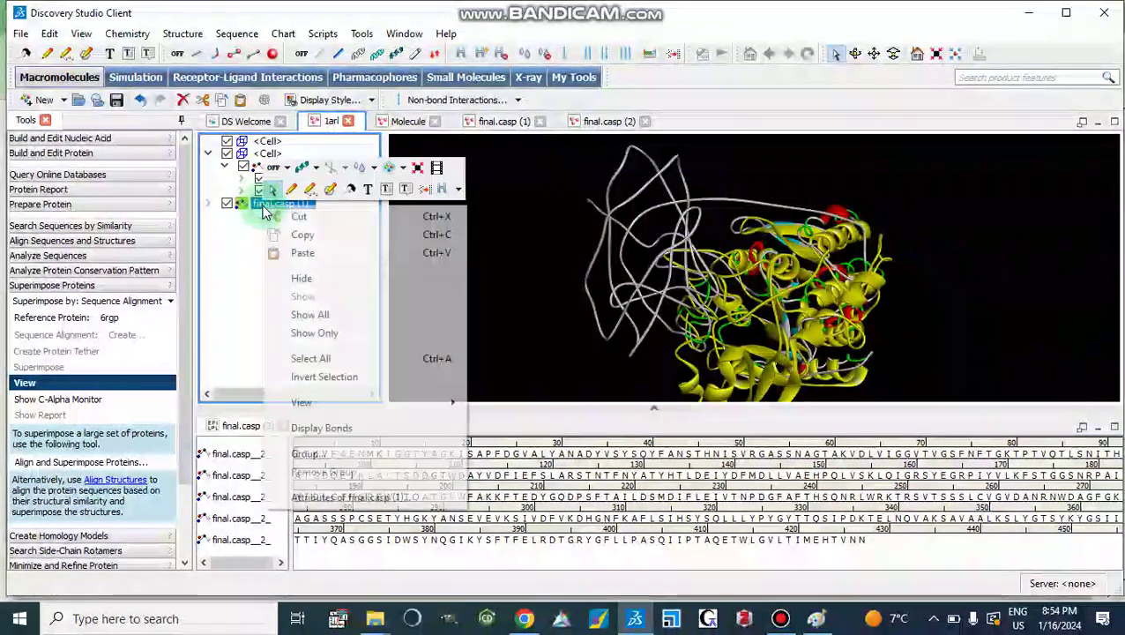
pyautogui.click(299, 218)
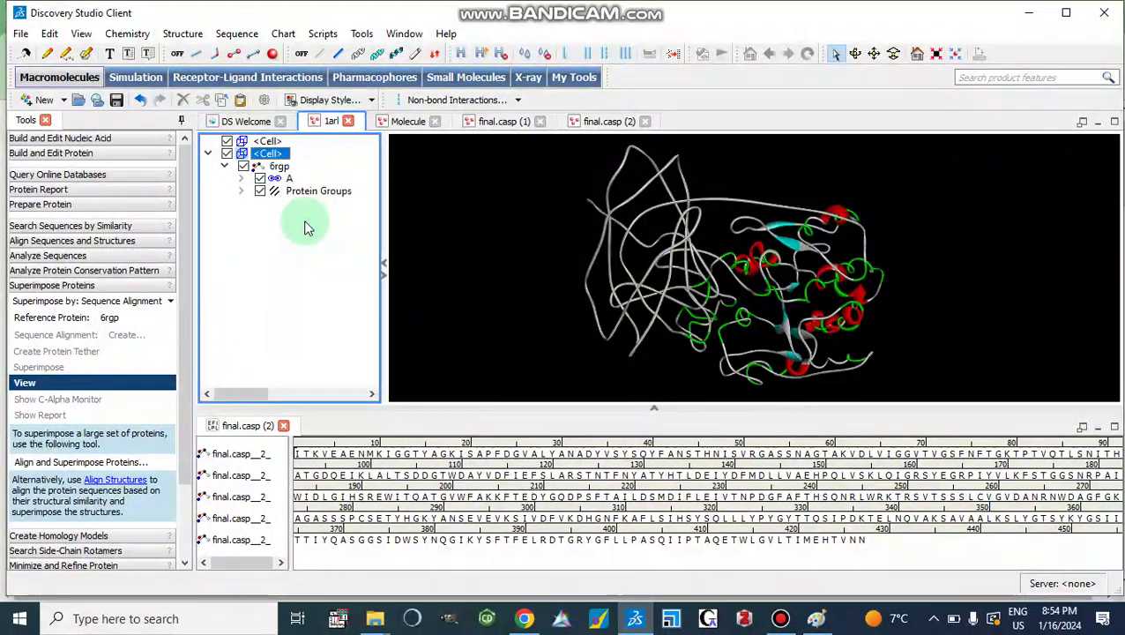
# - Close the final.casp (2) sequence window without saving and display the sequence of the 6rgp molecule in the 1arl window
pyautogui.click(278, 168)
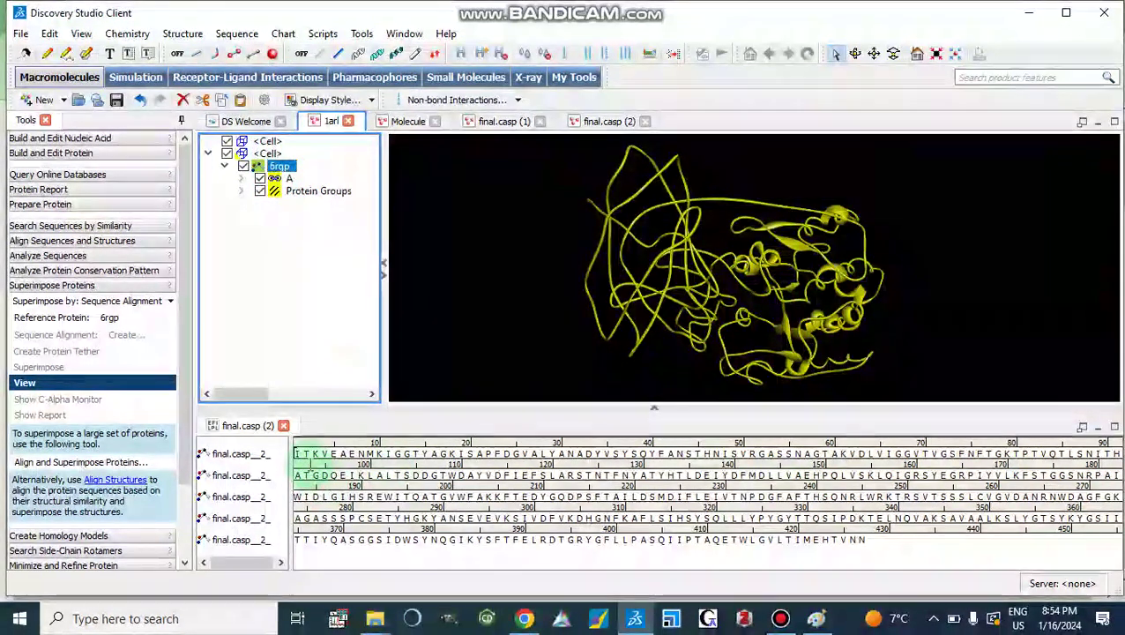
pyautogui.click(283, 426)
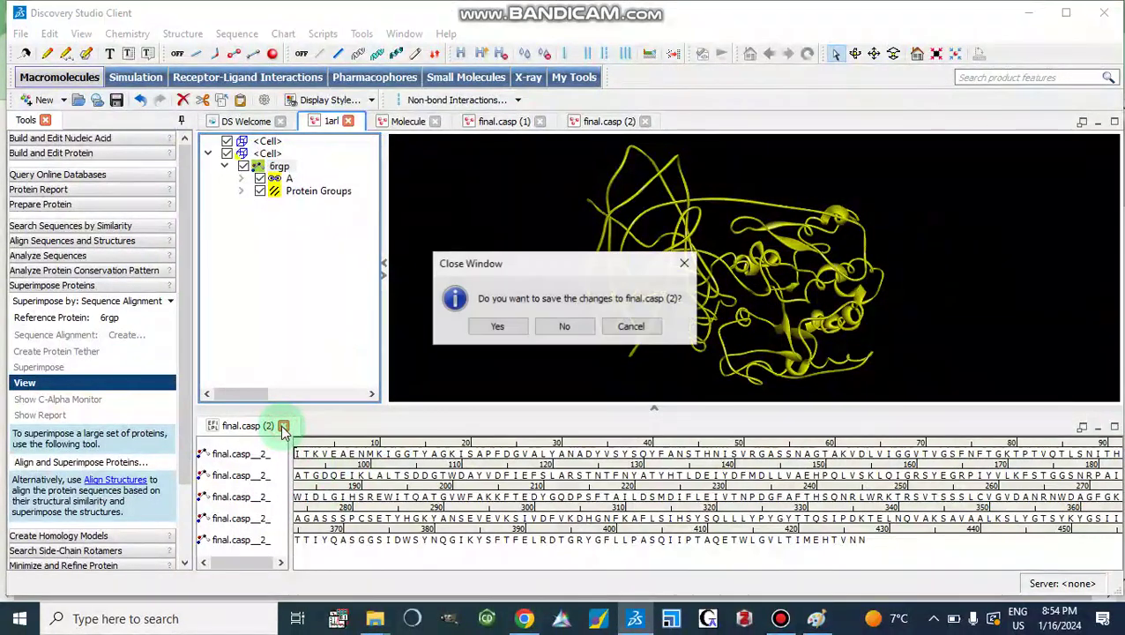
pyautogui.click(563, 327)
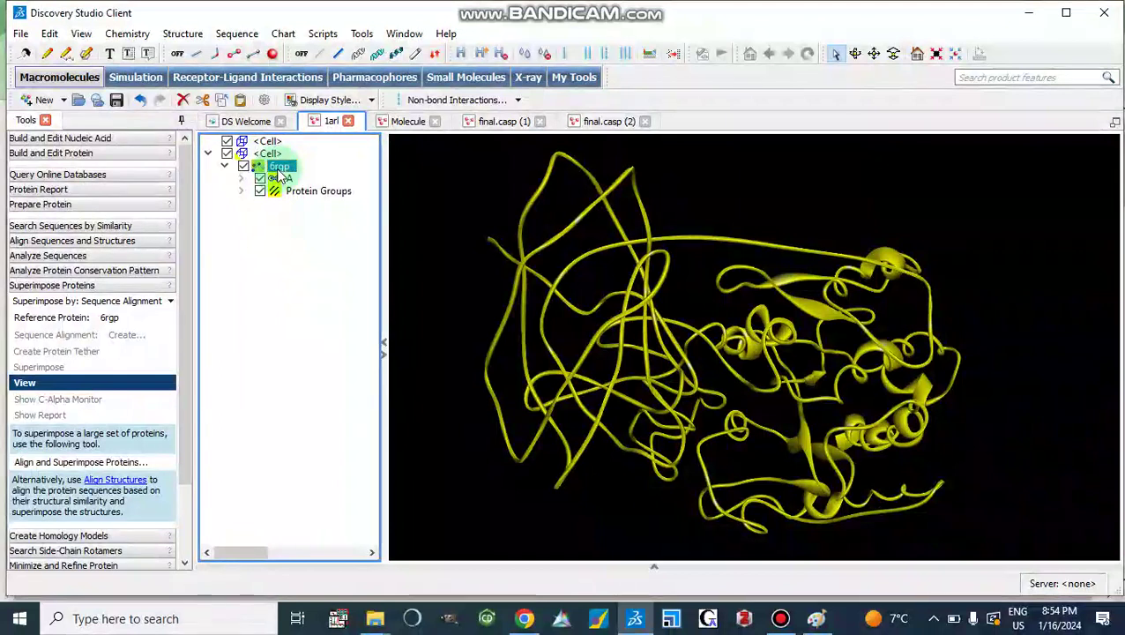
pyautogui.click(233, 34)
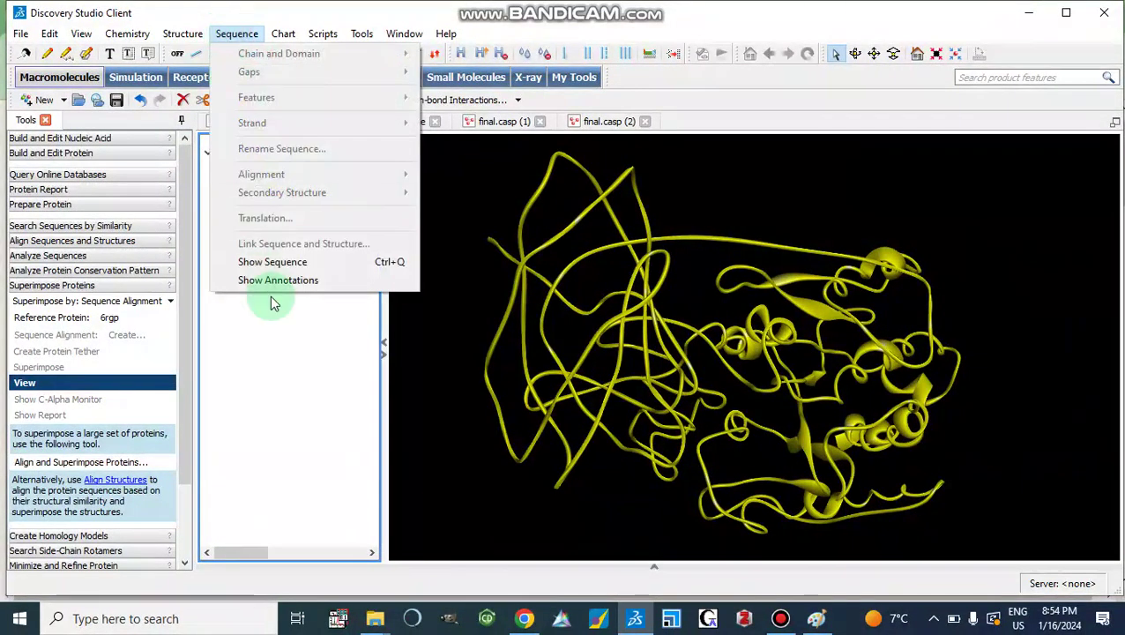
pyautogui.click(269, 261)
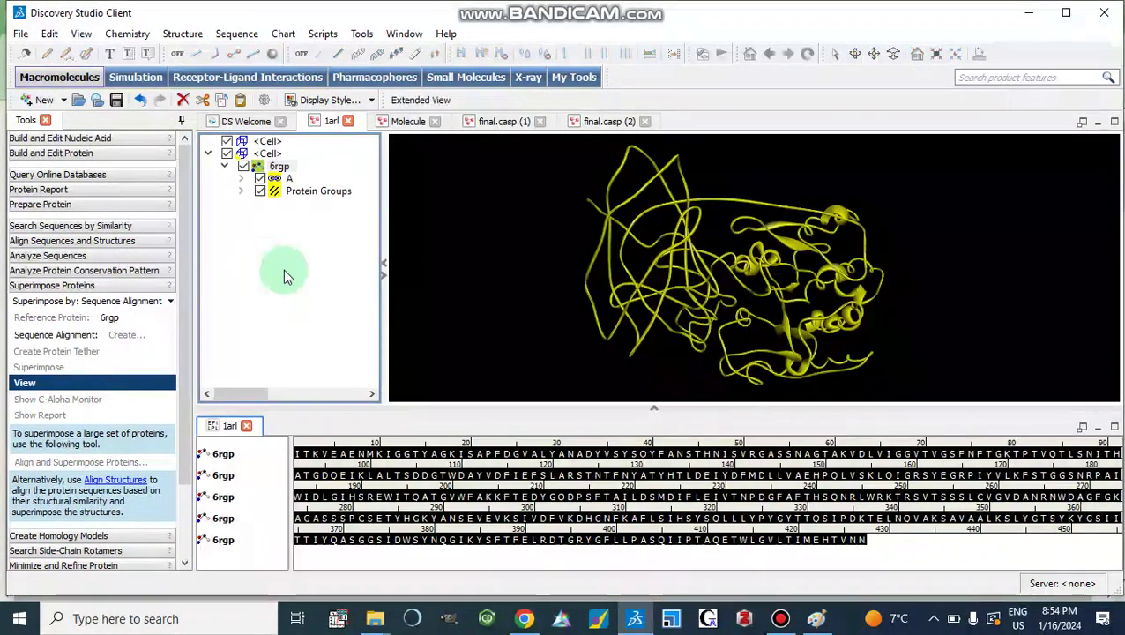
pyautogui.click(882, 549)
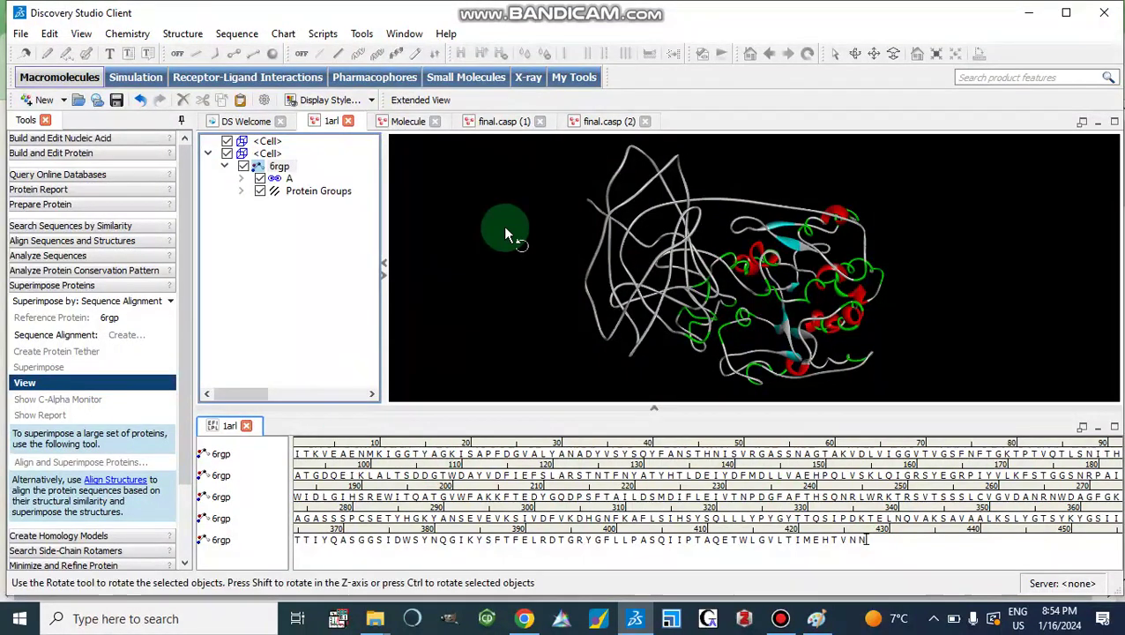
# - Copy the amino acid chain from the final.casp (2) hierarchy and paste it into the 1arl window alongside 6rgp
pyautogui.click(606, 122)
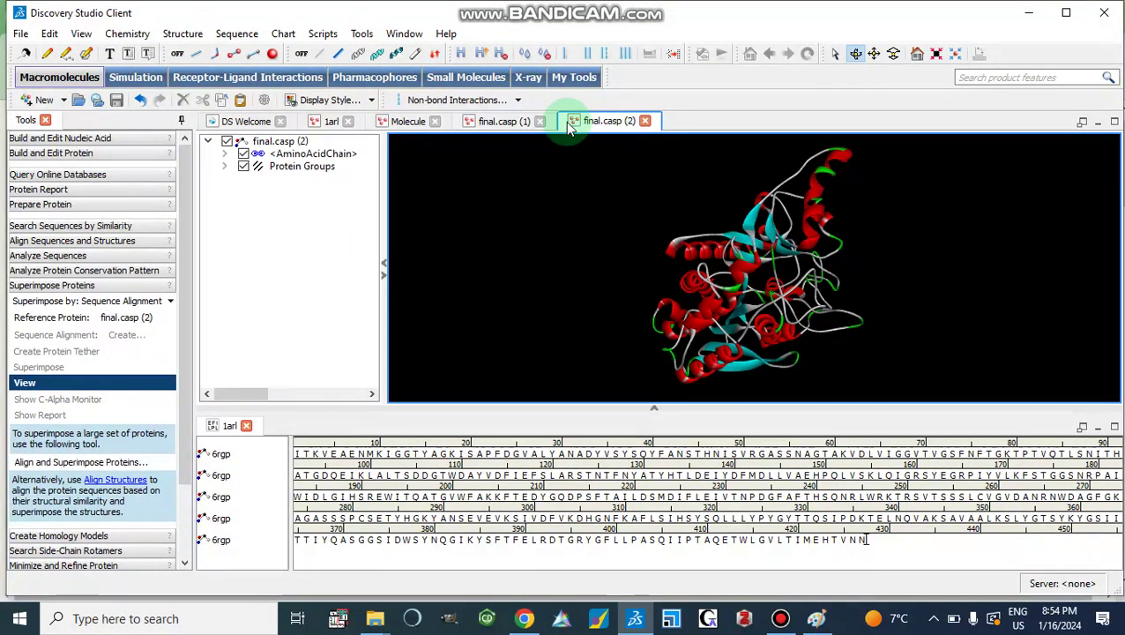
pyautogui.click(276, 155)
pyautogui.rightClick(274, 157)
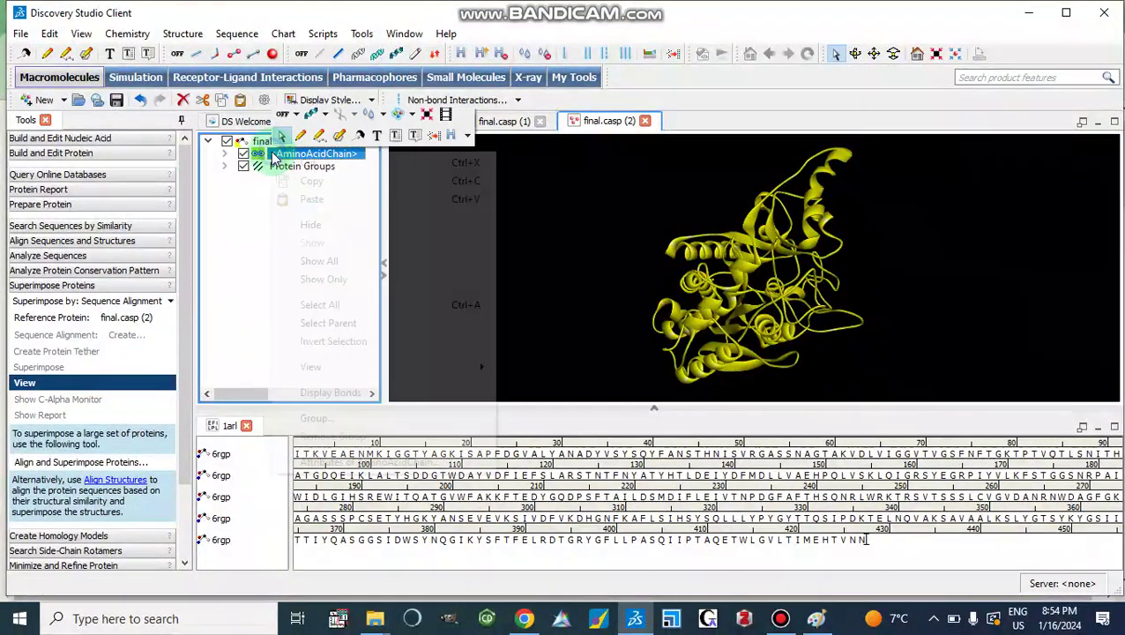
pyautogui.click(309, 183)
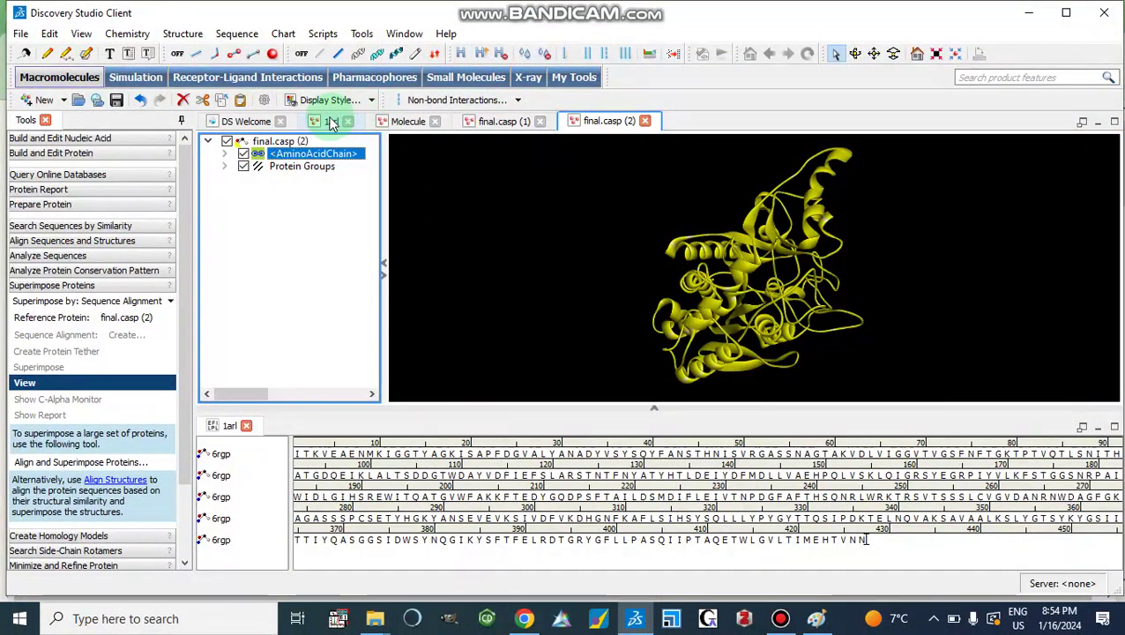
pyautogui.click(328, 121)
pyautogui.rightClick(302, 236)
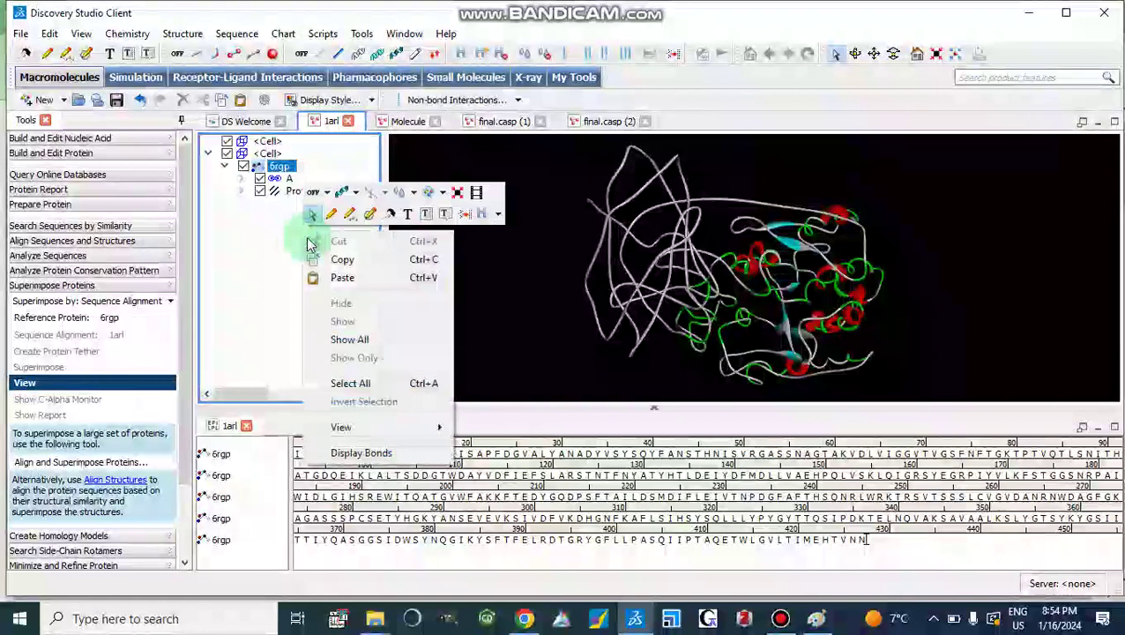
pyautogui.click(343, 278)
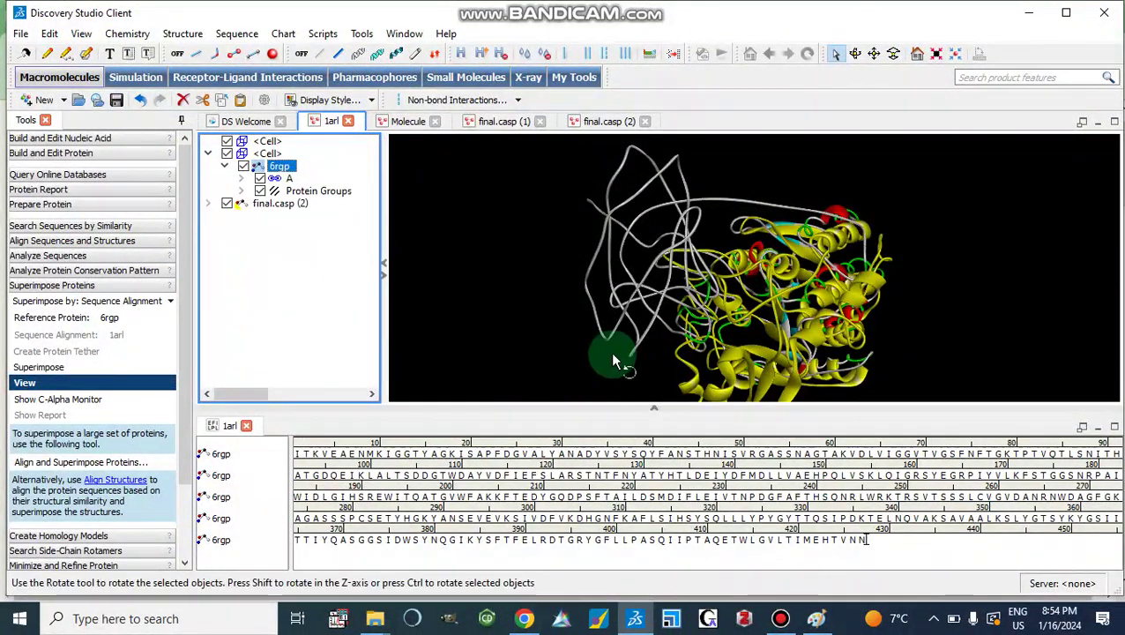
# - Inspect the overlap of the pasted final.casp (2) model with 6rgp by rotating the view and toggling the model's selection highlight
pyautogui.click(259, 208)
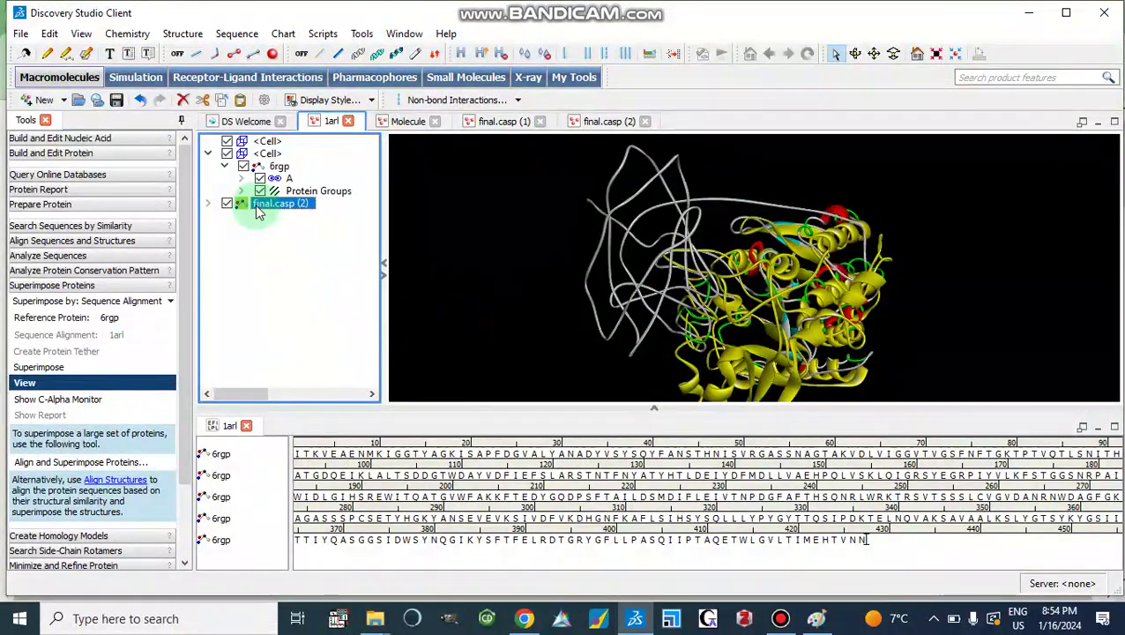
pyautogui.click(595, 335)
pyautogui.moveTo(759, 181); pyautogui.dragTo(698, 209)
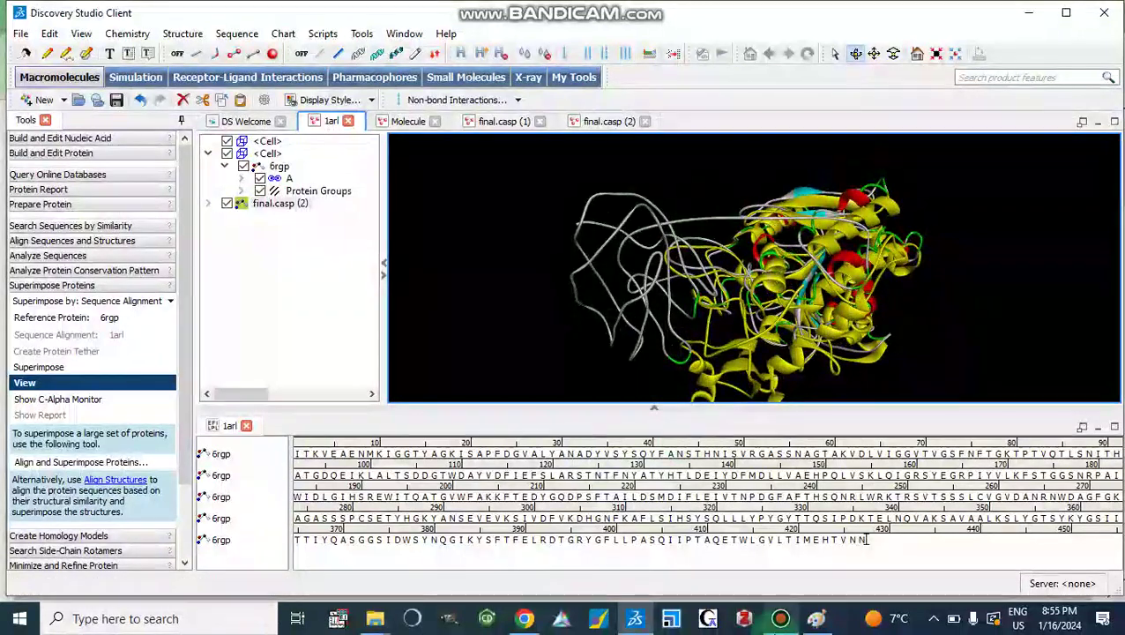
pyautogui.click(296, 320)
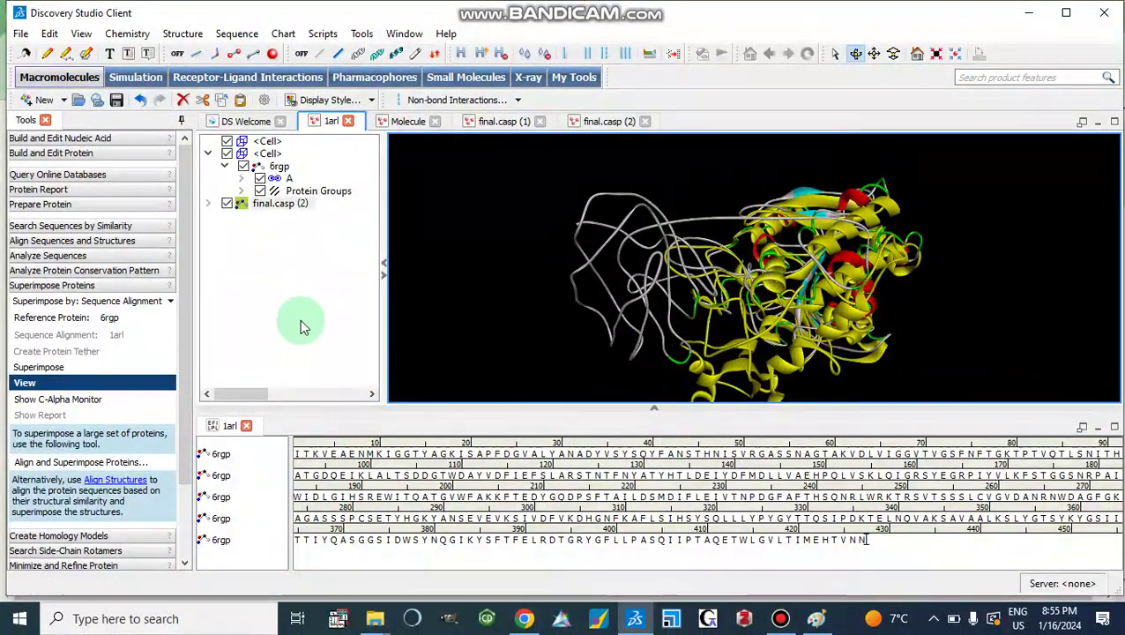
pyautogui.click(276, 203)
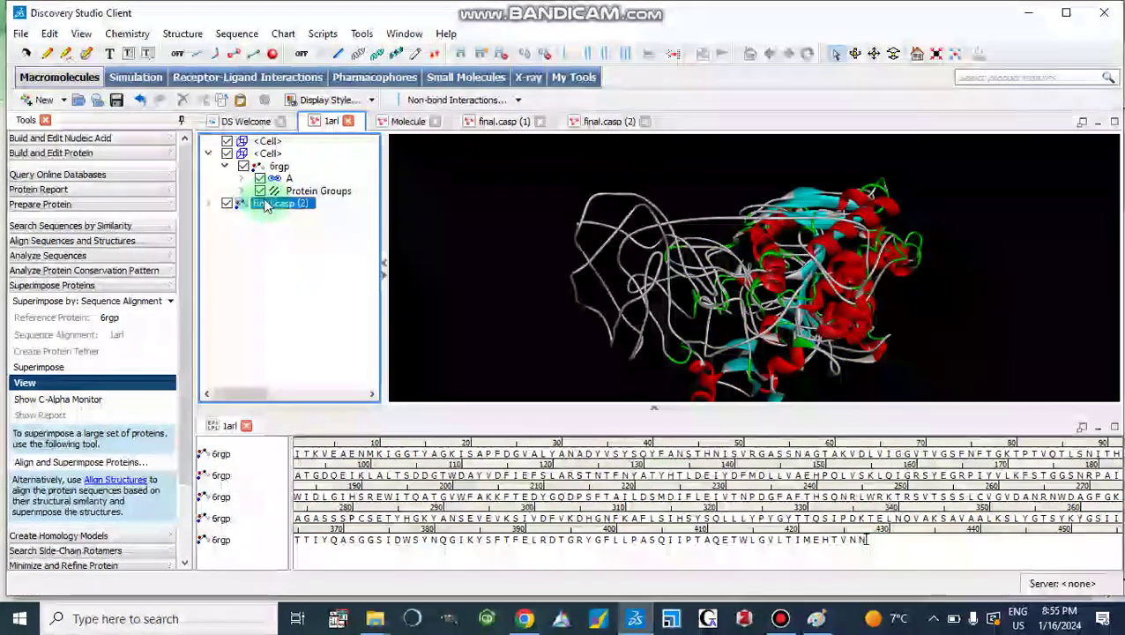
pyautogui.click(244, 208)
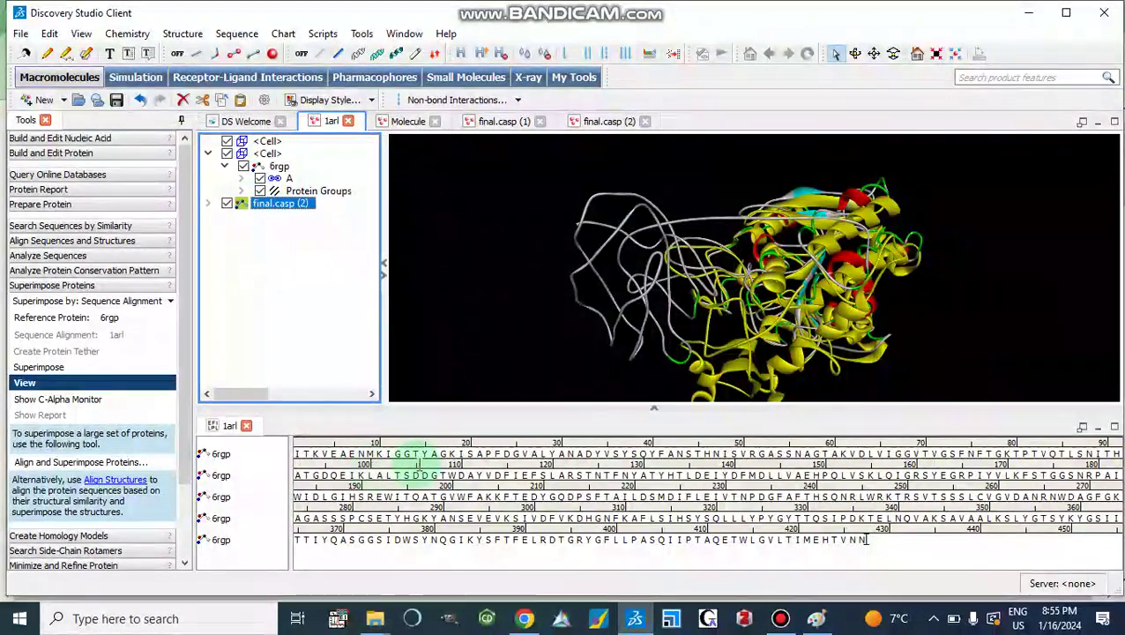
# - Close the 6rgp sequence window without saving and display the sequence of the pasted final.casp (2) model, acknowledging the name mismatch notice
pyautogui.click(246, 426)
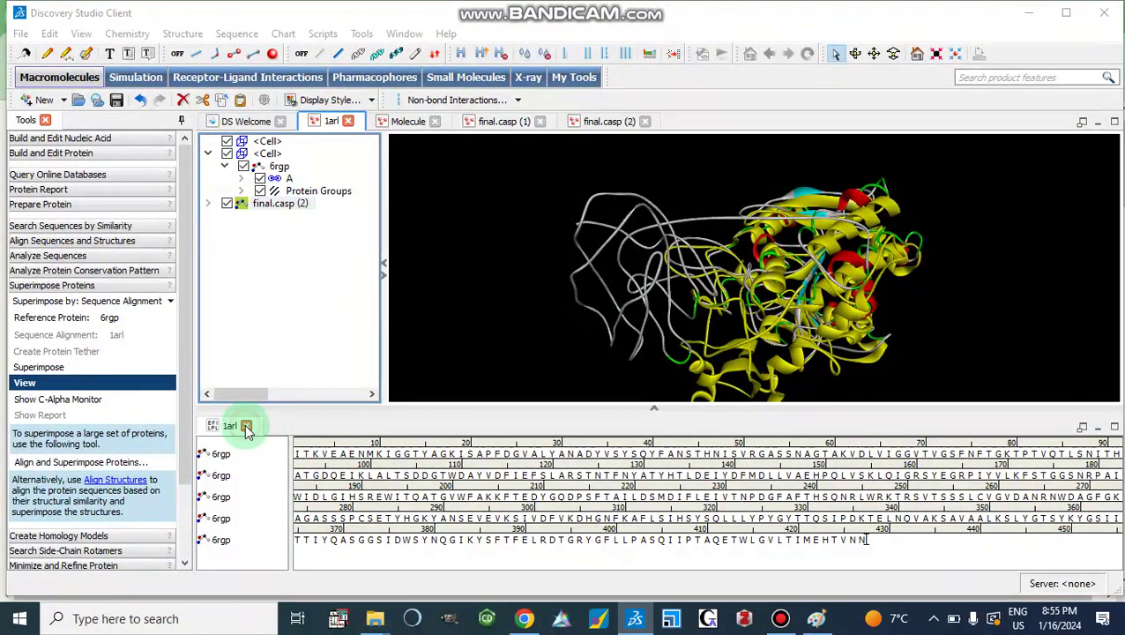
pyautogui.click(560, 331)
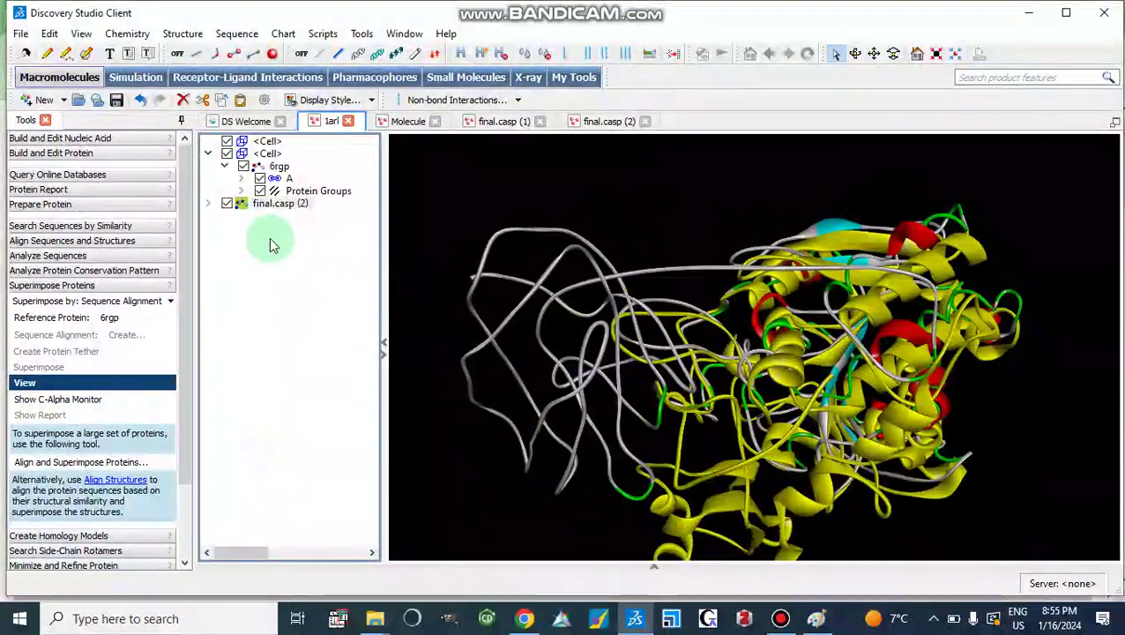
pyautogui.click(269, 237)
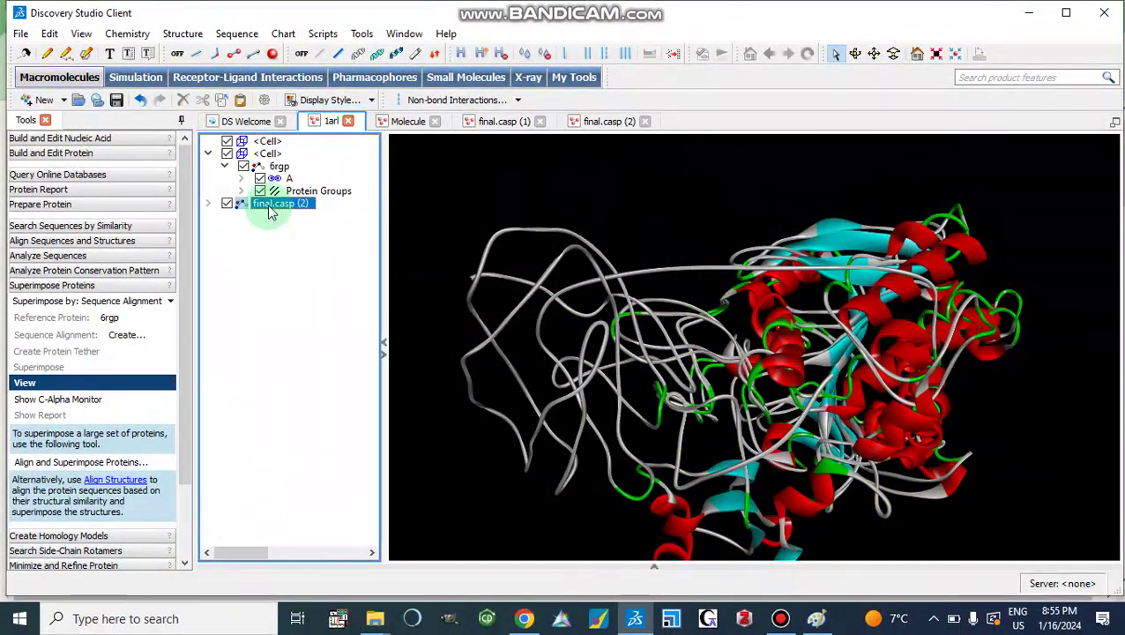
pyautogui.click(271, 206)
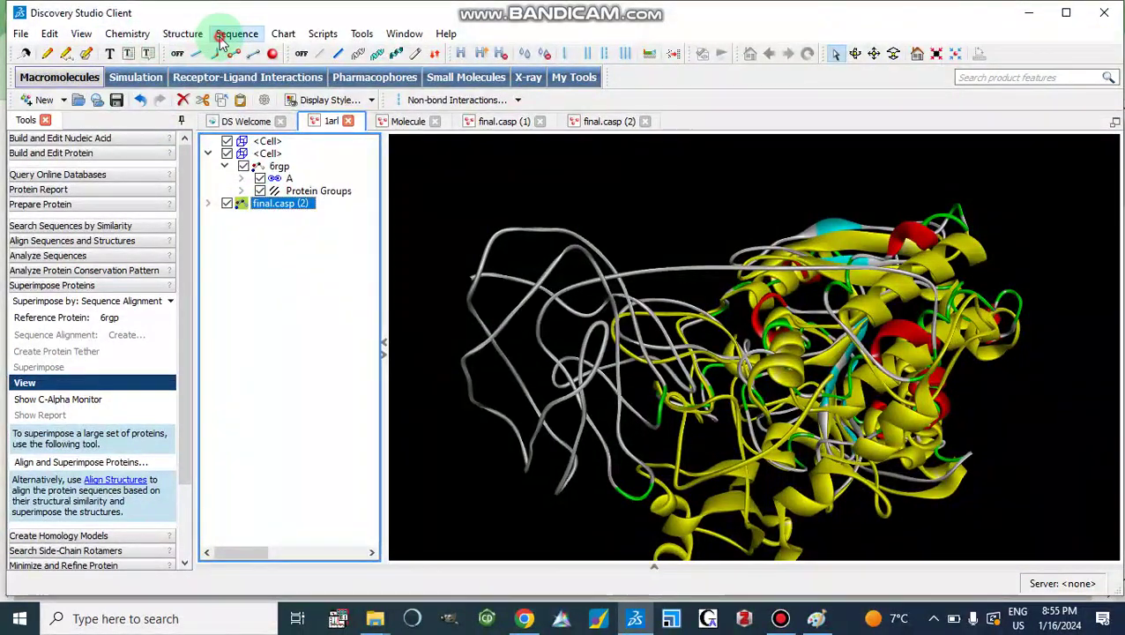
pyautogui.click(224, 39)
pyautogui.click(250, 260)
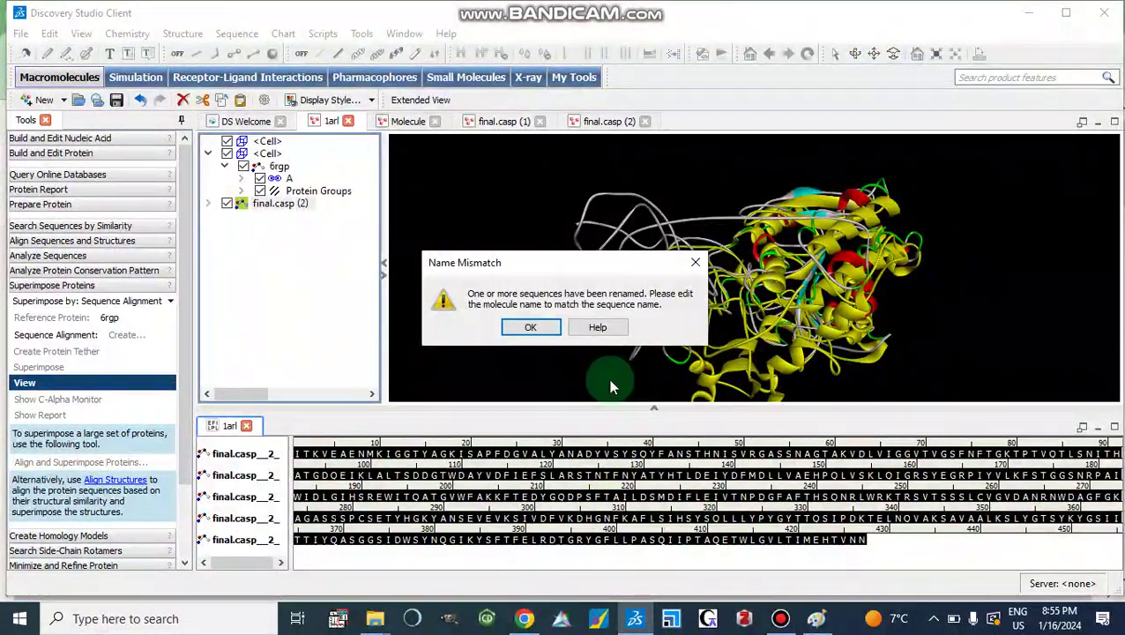
pyautogui.click(553, 326)
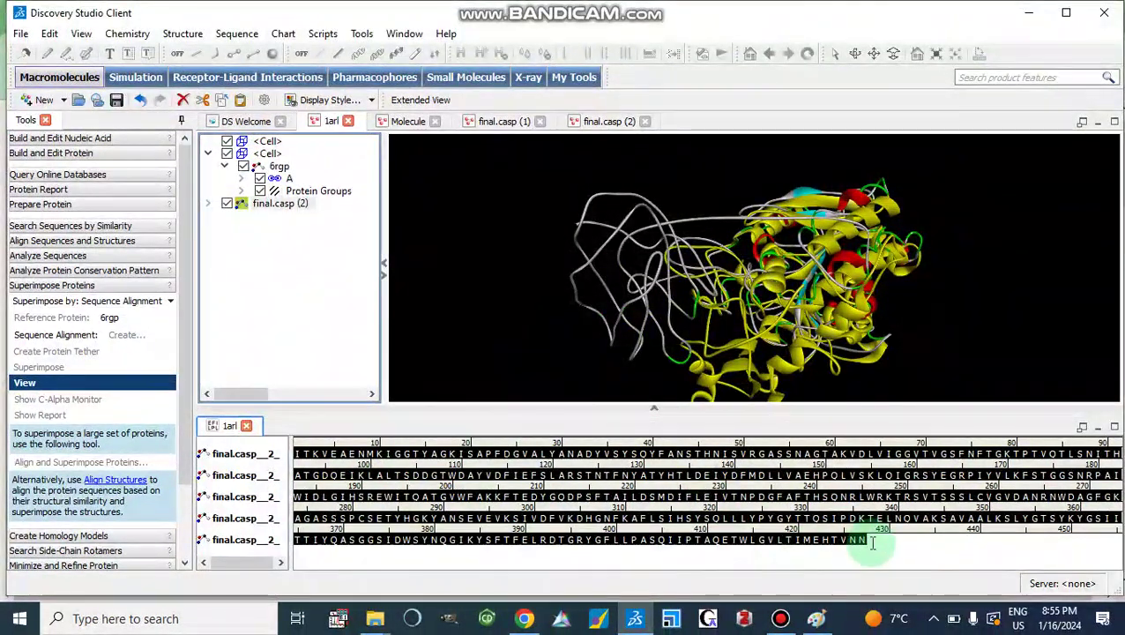
# - Rotate the overlaid structures to inspect how the highlighted final.casp (2) model fits over 6rgp from several angles
pyautogui.moveTo(520, 303); pyautogui.dragTo(547, 343)
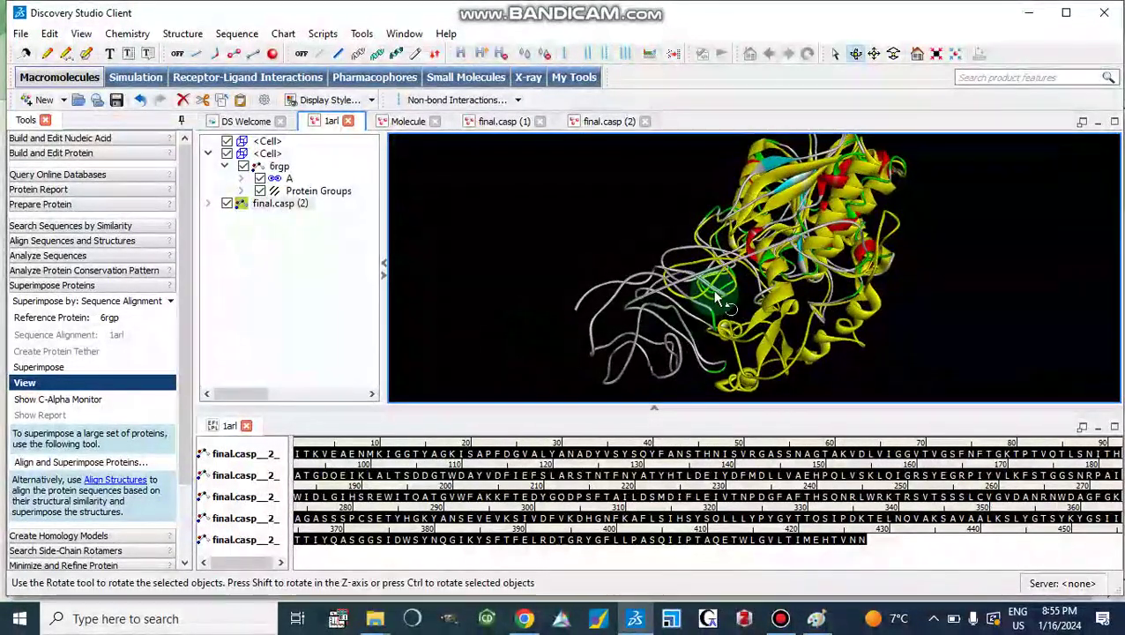
pyautogui.click(963, 344)
pyautogui.moveTo(961, 340); pyautogui.dragTo(640, 336)
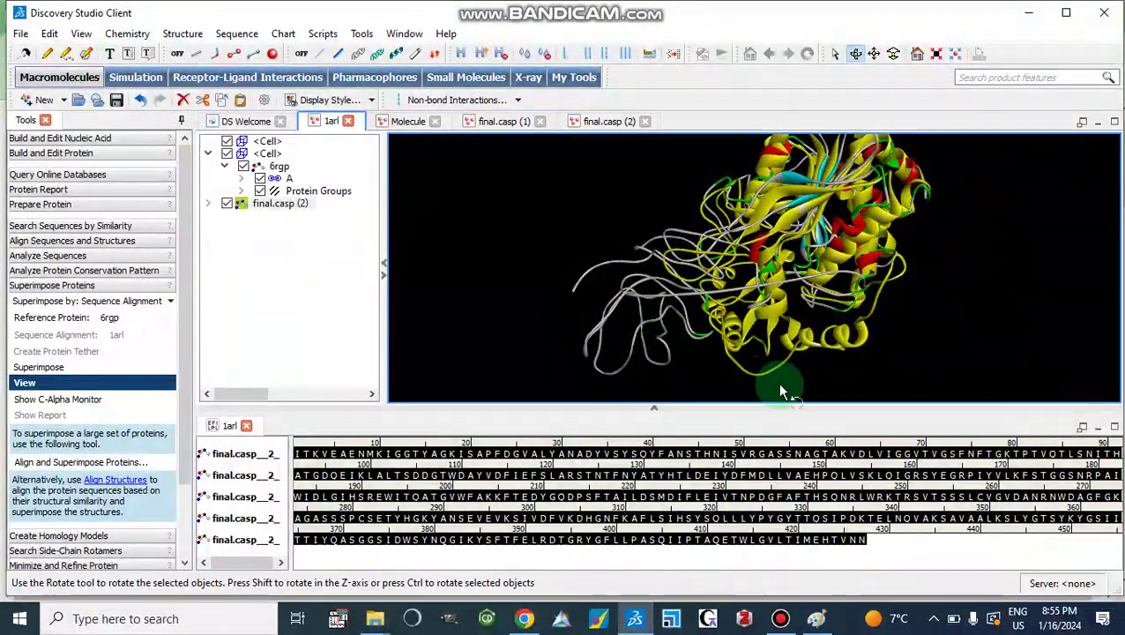
pyautogui.moveTo(780, 391)
pyautogui.mouseDown()
pyautogui.moveTo(721, 362)
pyautogui.moveTo(800, 380)
pyautogui.moveTo(759, 424)
pyautogui.moveTo(877, 379)
pyautogui.moveTo(758, 396)
pyautogui.mouseUp()
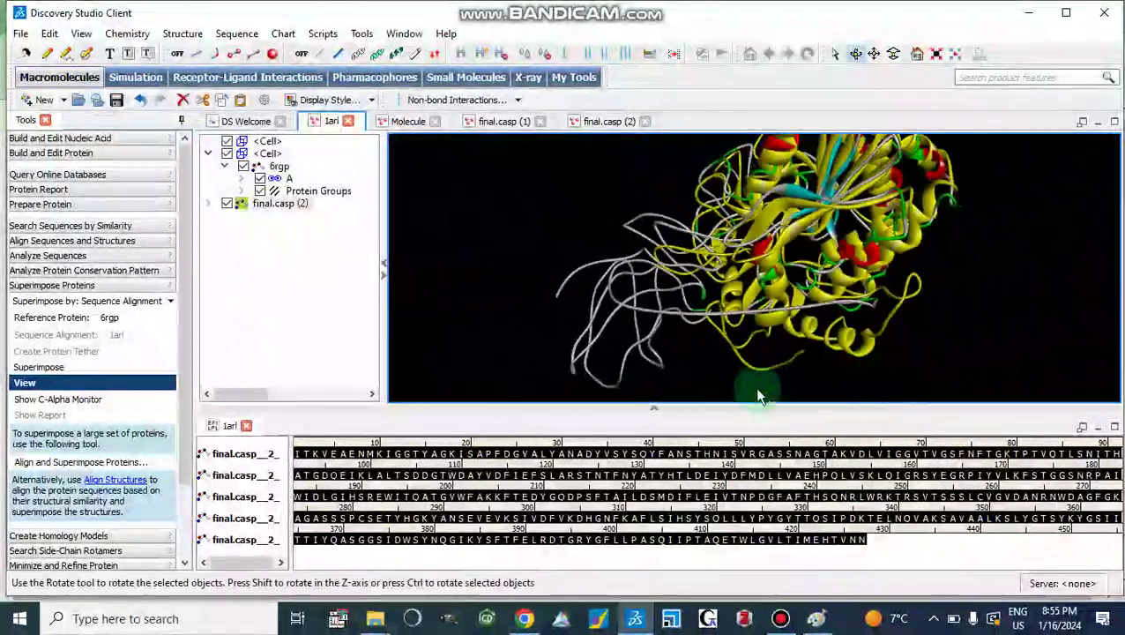
pyautogui.click(654, 407)
pyautogui.moveTo(892, 297); pyautogui.dragTo(890, 237)
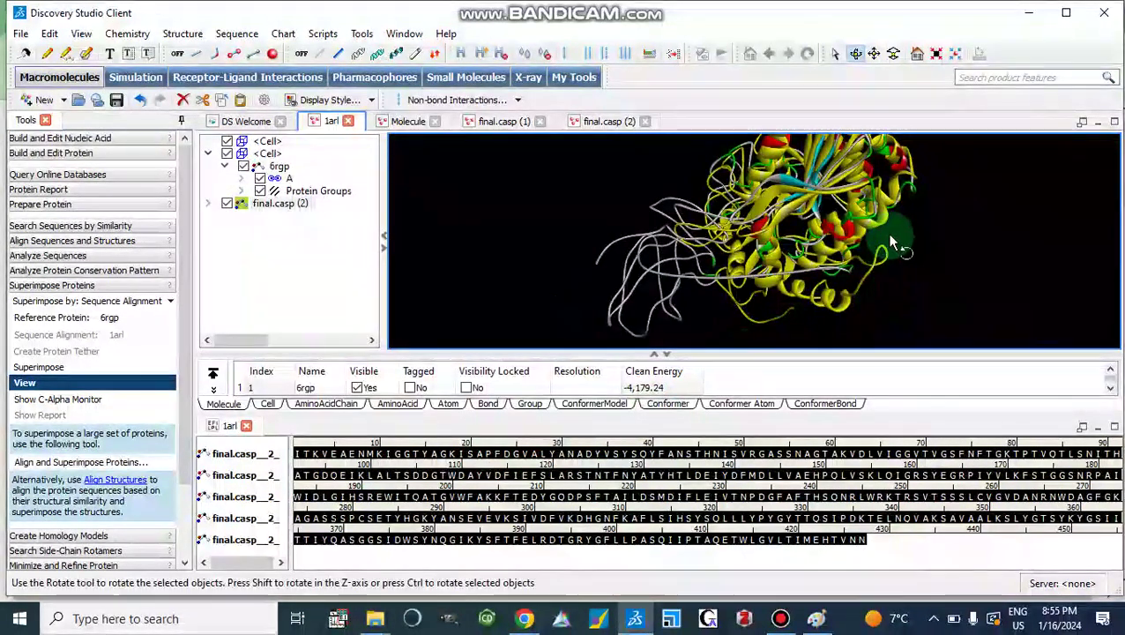
pyautogui.click(660, 351)
pyautogui.click(658, 354)
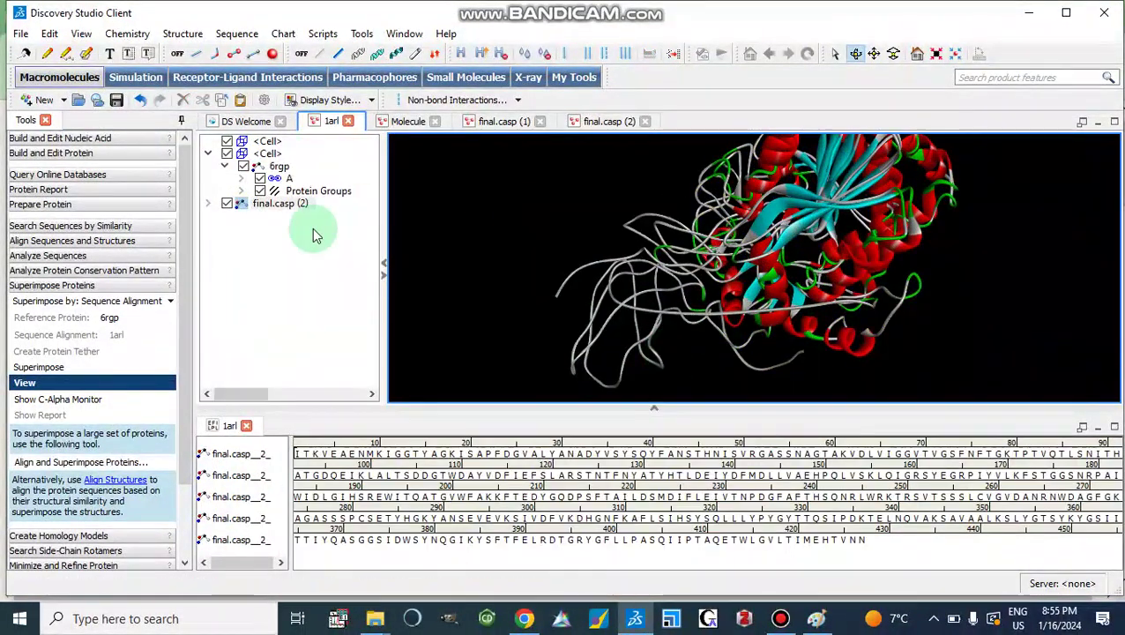
# - Highlight the final.casp (2) model again and rotate the view to examine its overlap with 6rgp
pyautogui.click(253, 209)
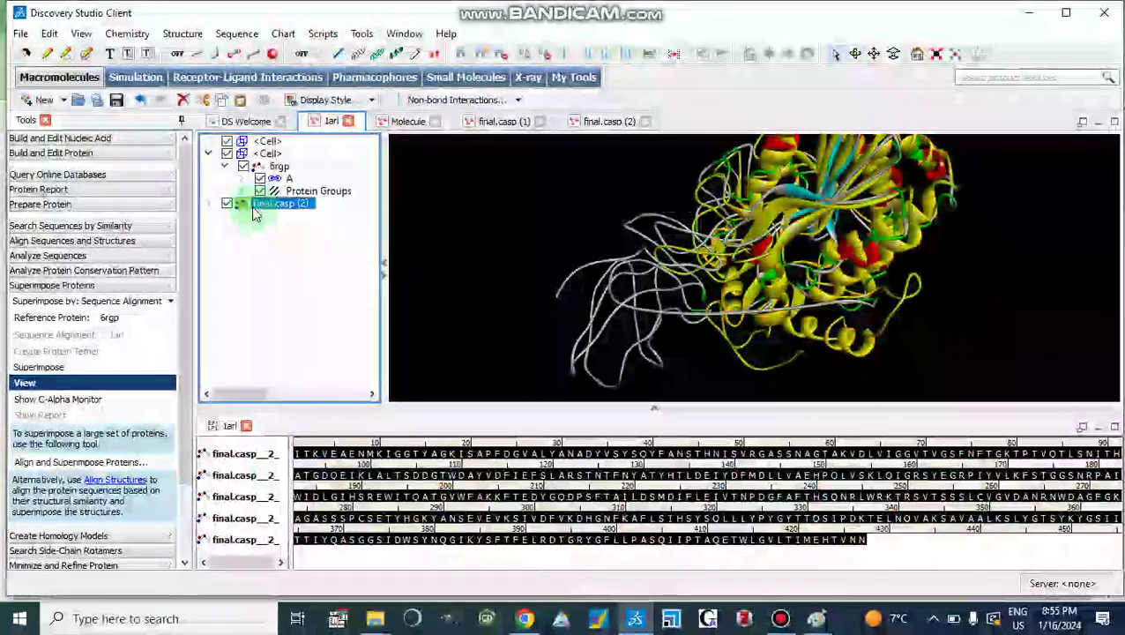
pyautogui.click(543, 325)
pyautogui.moveTo(543, 325); pyautogui.dragTo(766, 345)
pyautogui.moveTo(954, 331); pyautogui.dragTo(619, 291)
pyautogui.moveTo(663, 319); pyautogui.dragTo(658, 306)
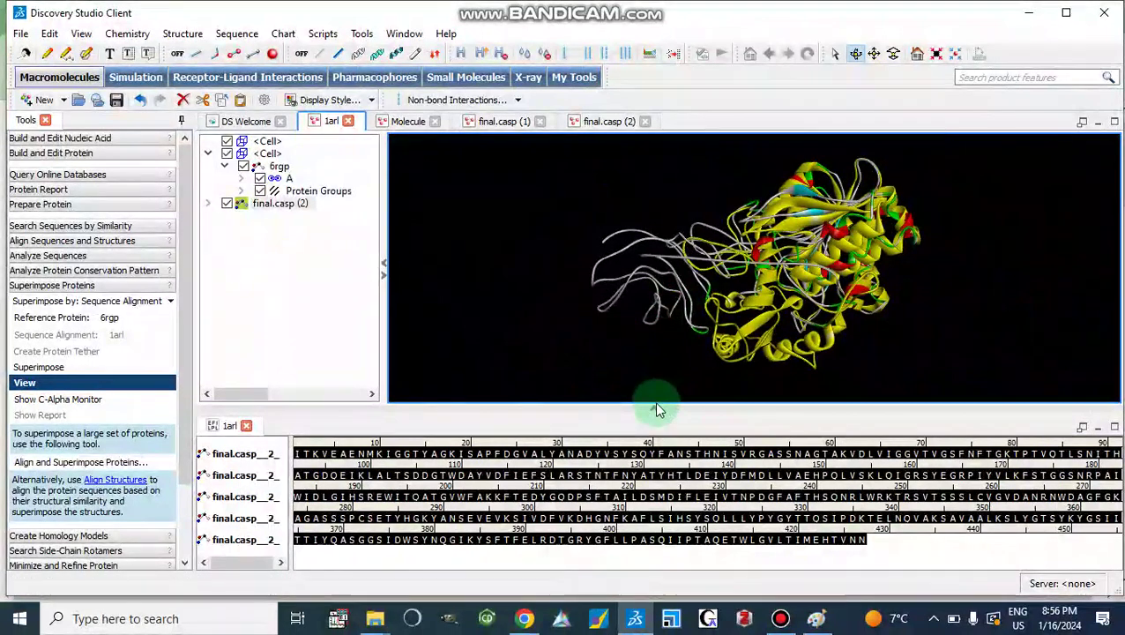
# - Select the 6rgp molecule and show its sequence in the 1arl sequence window together with the final.casp (2) sequence
pyautogui.click(550, 499)
pyautogui.click(453, 455)
pyautogui.click(282, 271)
pyautogui.click(260, 154)
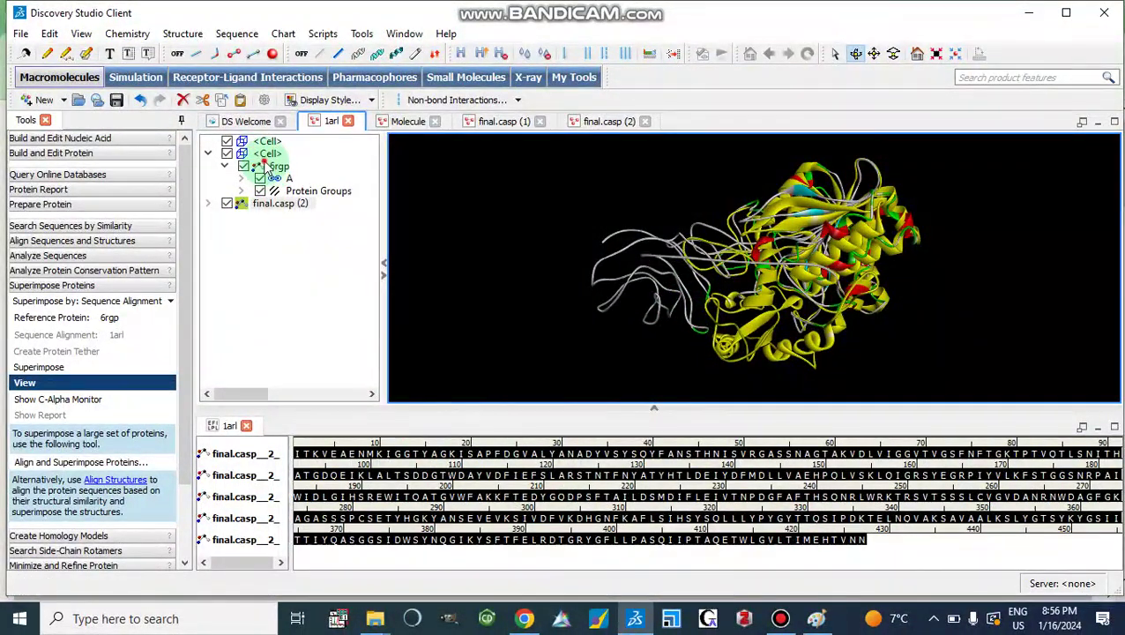
pyautogui.click(267, 167)
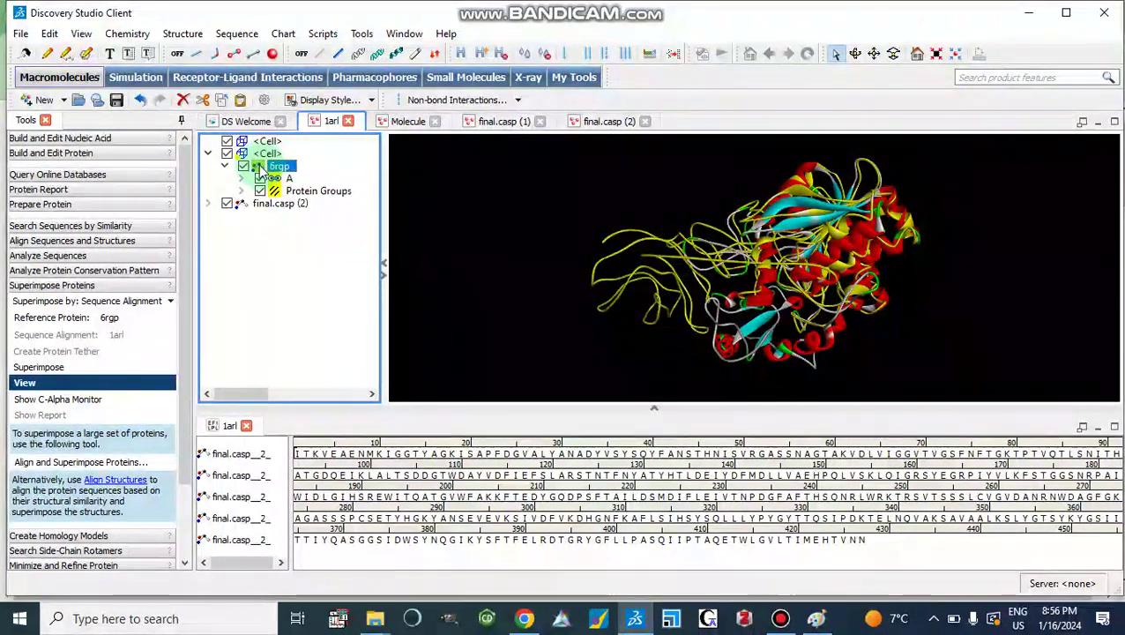
pyautogui.click(260, 220)
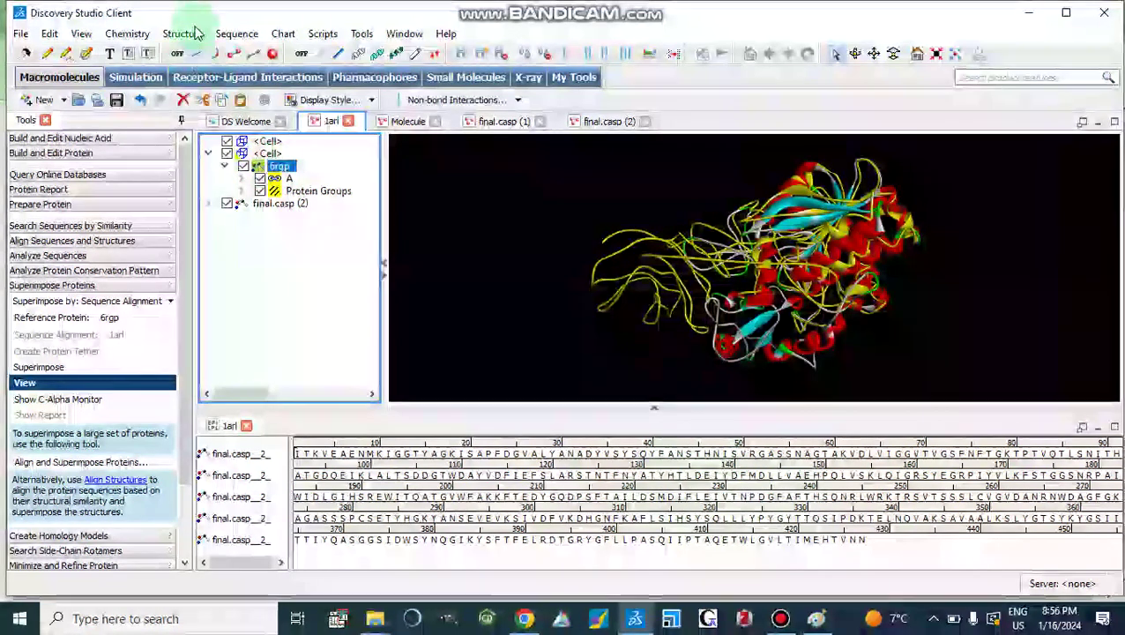
pyautogui.click(230, 37)
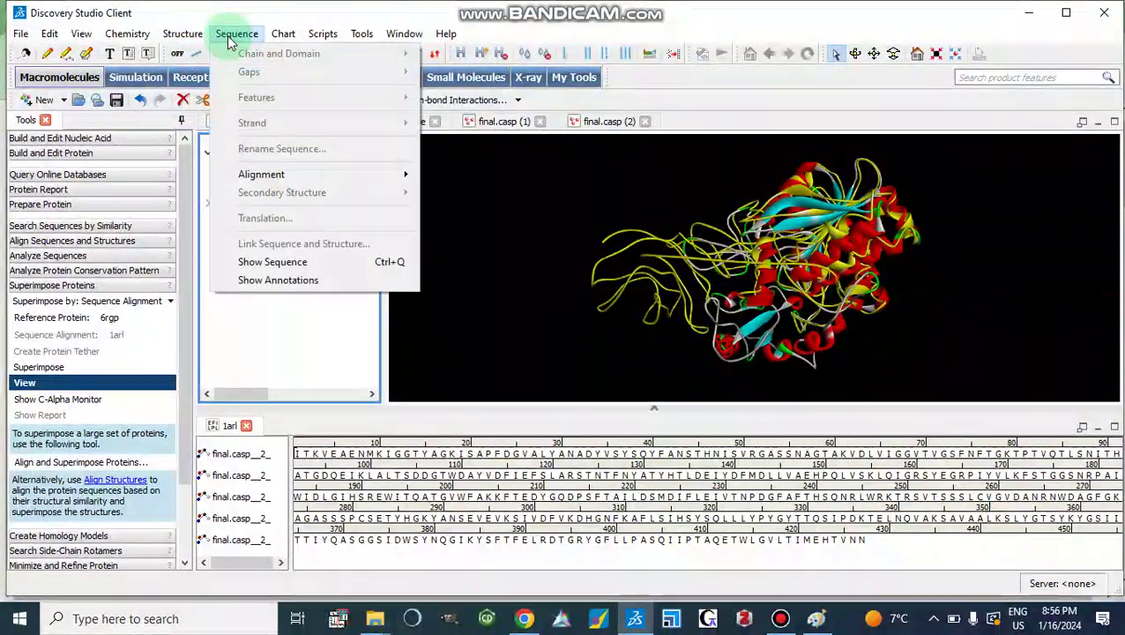
pyautogui.click(261, 263)
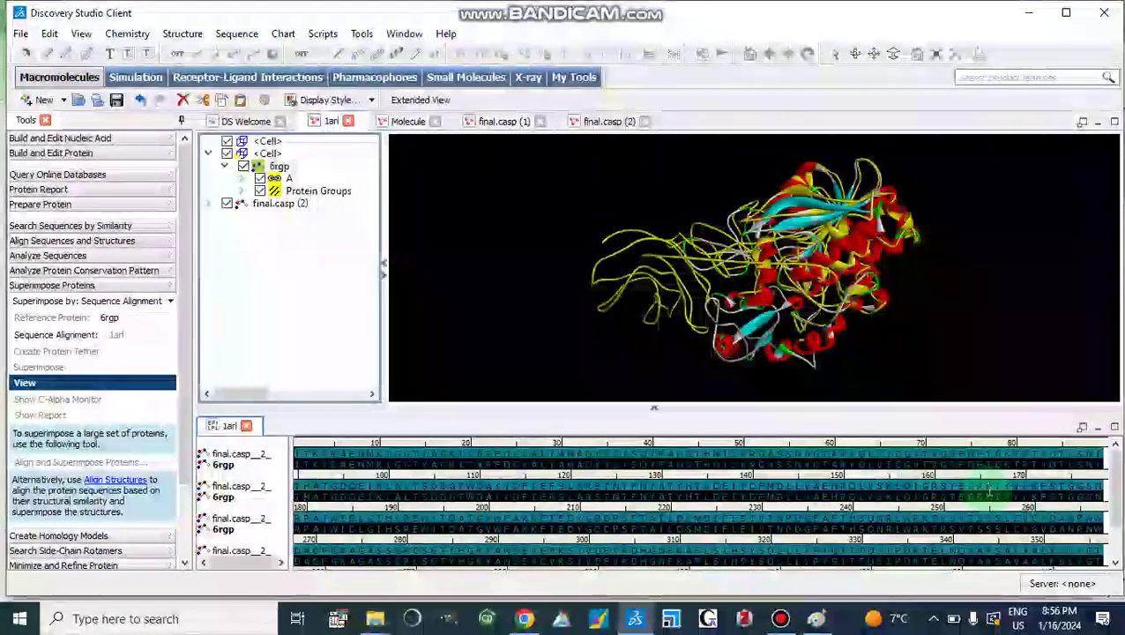
# - Compare the paired final.casp (2) and 6rgp sequences, highlight final.casp (2) to examine it in the structure, and clear the selection
pyautogui.moveTo(1119, 474)
pyautogui.mouseDown()
pyautogui.moveTo(1121, 507)
pyautogui.moveTo(1121, 471)
pyautogui.mouseUp()
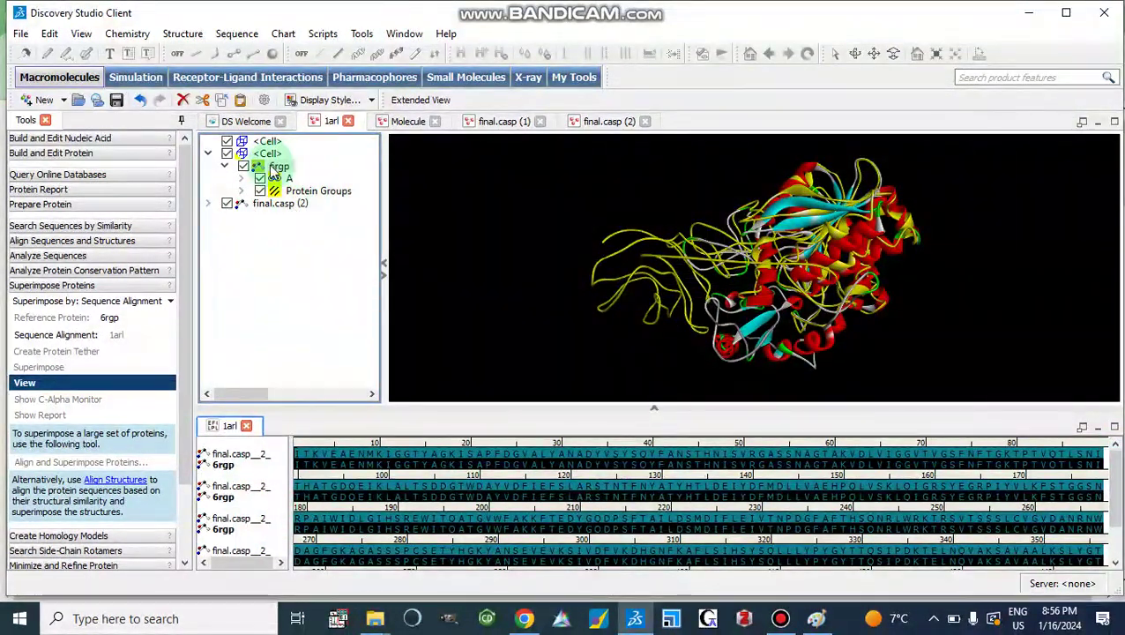
pyautogui.moveTo(282, 470); pyautogui.dragTo(1117, 460)
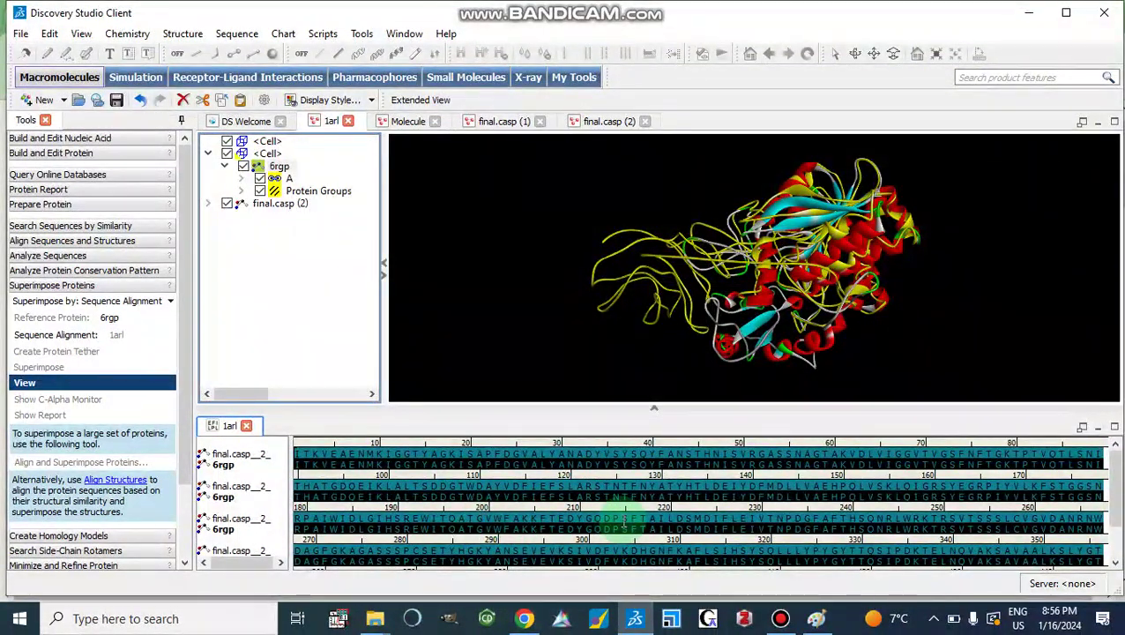
pyautogui.click(243, 209)
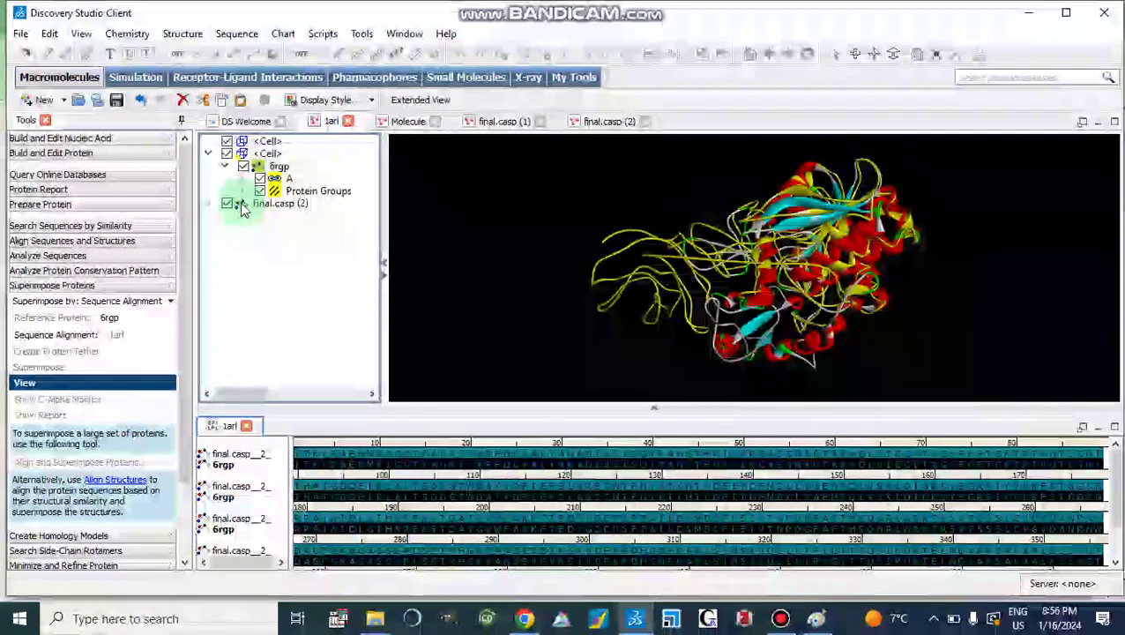
pyautogui.click(535, 323)
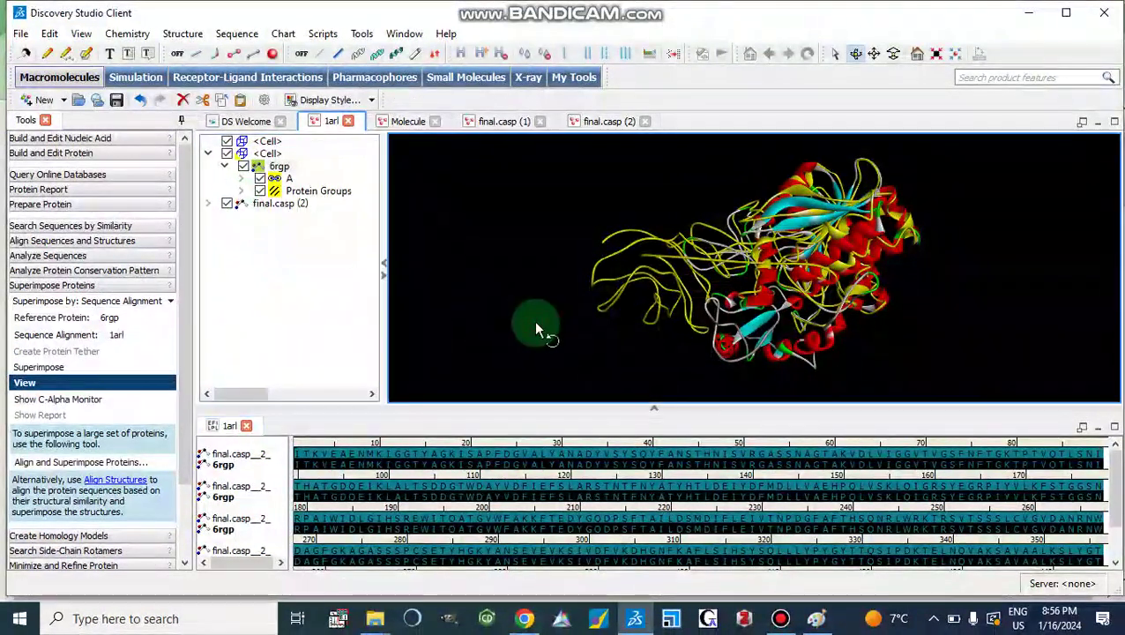
pyautogui.click(262, 207)
pyautogui.click(262, 206)
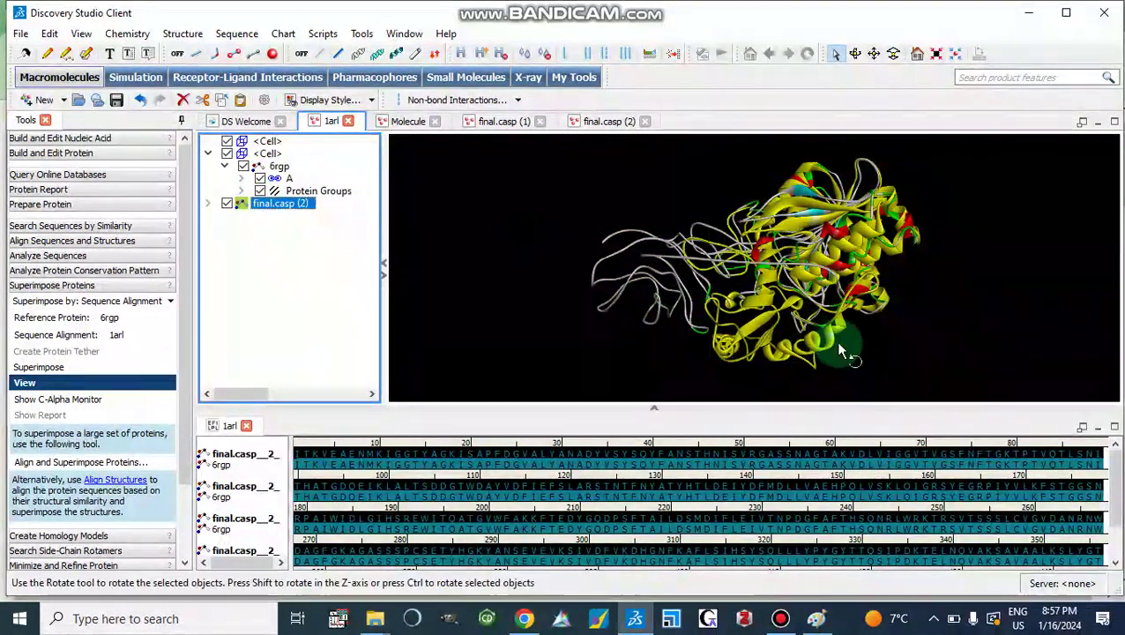
pyautogui.moveTo(893, 345); pyautogui.dragTo(680, 257)
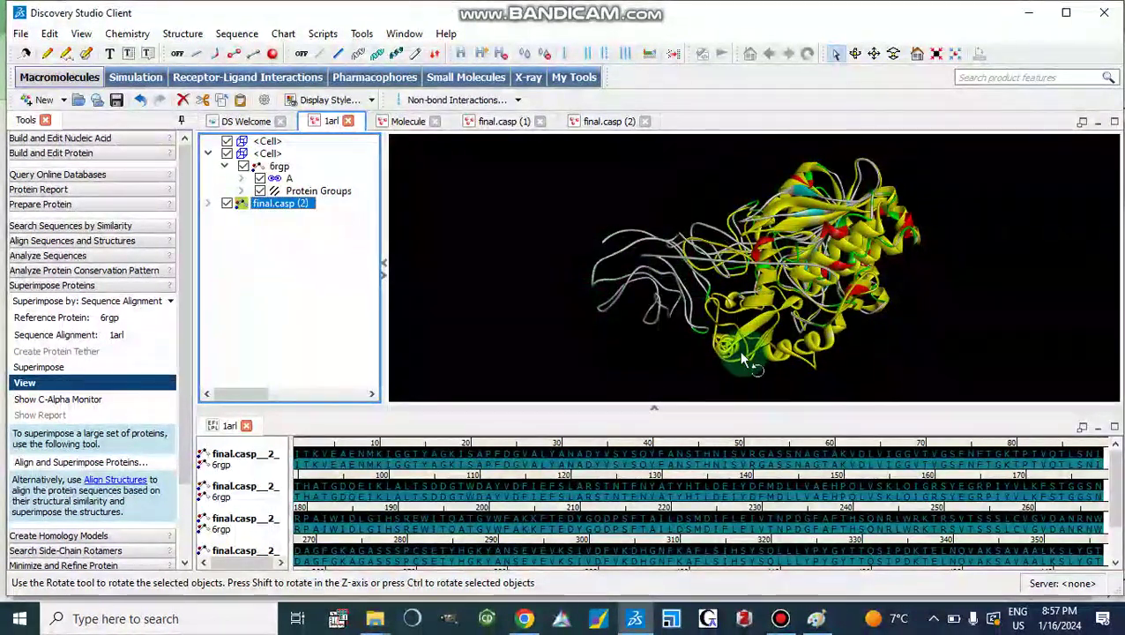
pyautogui.click(899, 357)
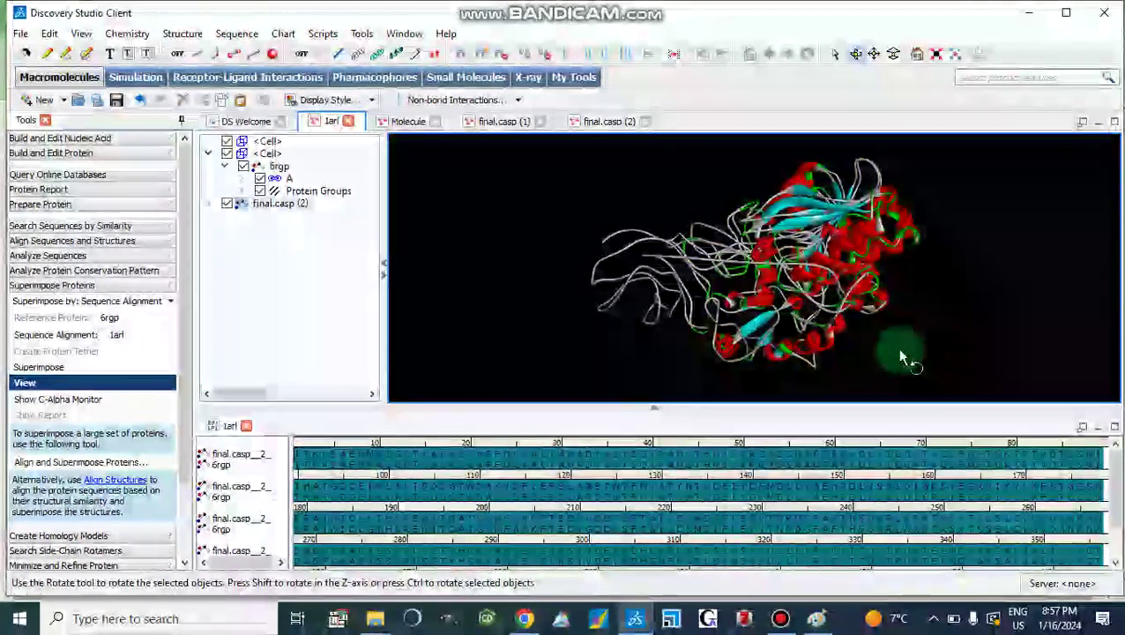
# - Switch to Chrome to review the final model and confidence summary in the Phyre2 results, and return to Discovery Studio
pyautogui.moveTo(520, 623)
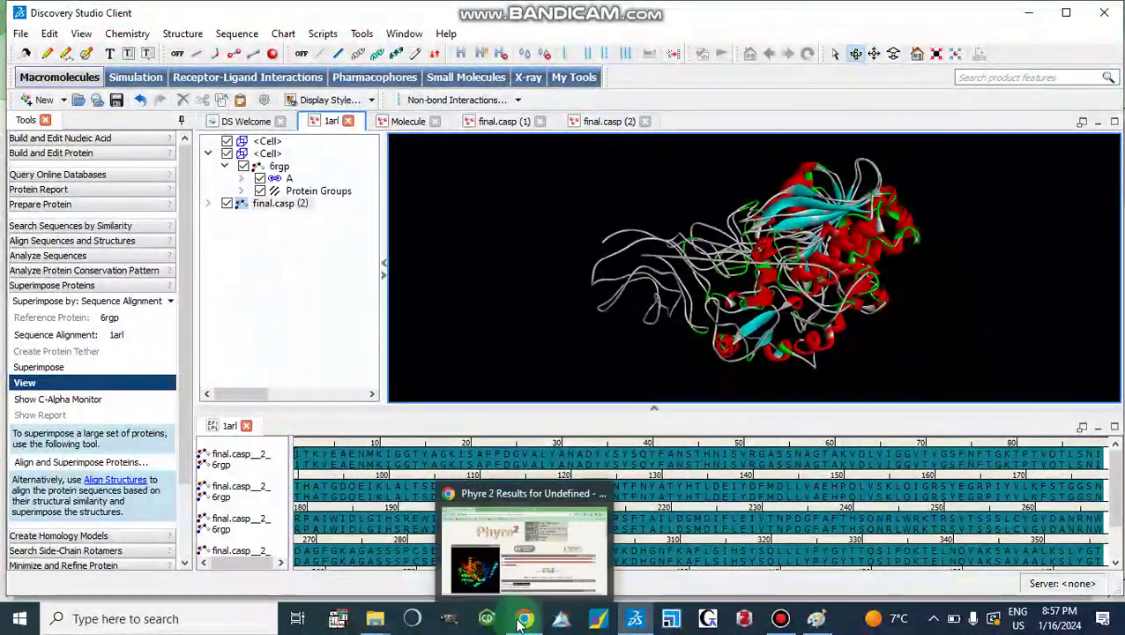
pyautogui.click(520, 622)
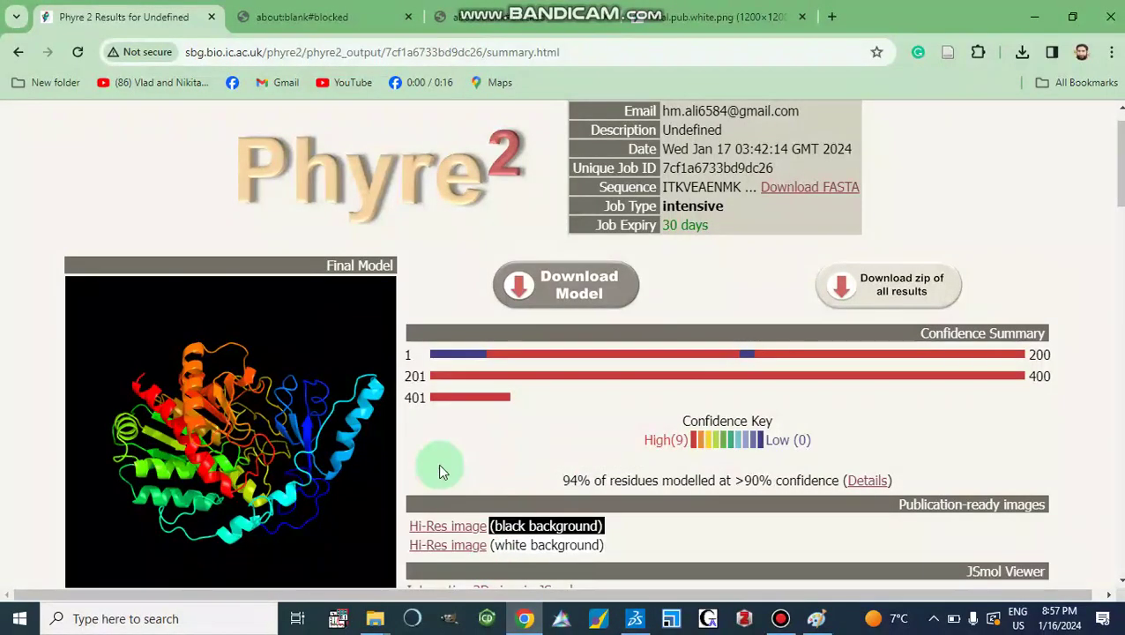
pyautogui.scroll(-2, 439, 472)
pyautogui.scroll(2, 439, 472)
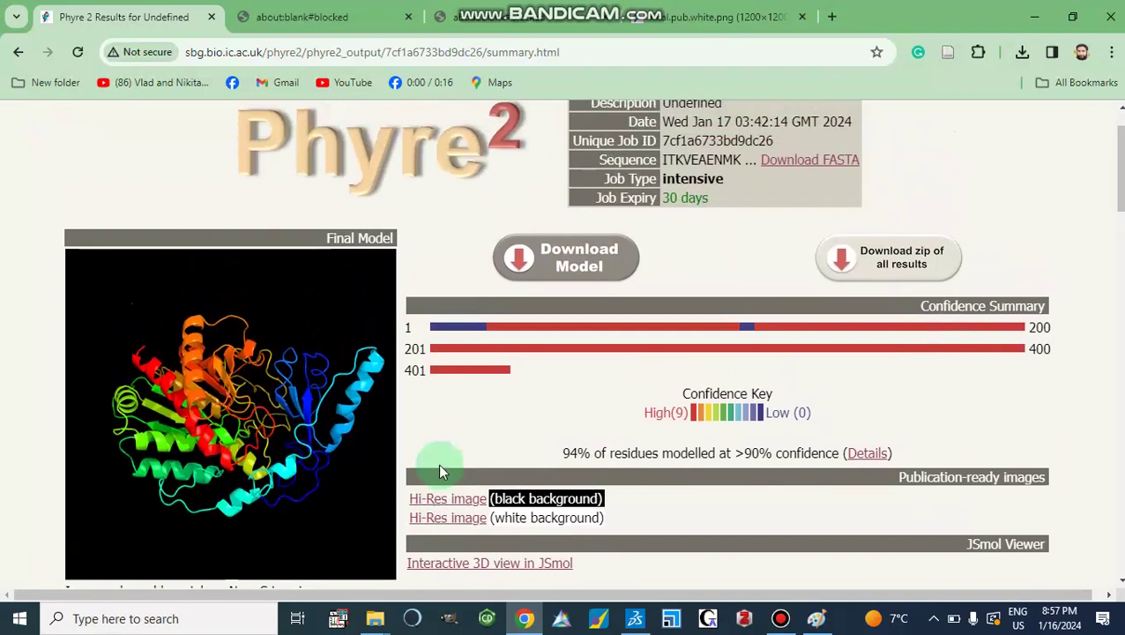
pyautogui.click(635, 623)
pyautogui.moveTo(535, 296); pyautogui.dragTo(662, 331)
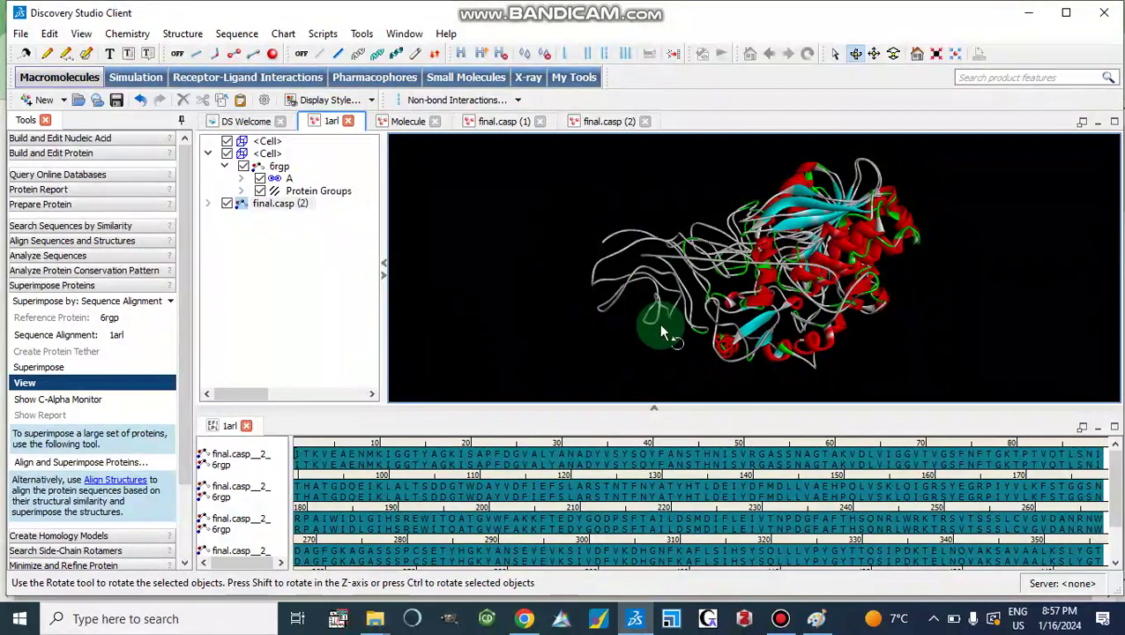
pyautogui.moveTo(662, 334); pyautogui.dragTo(662, 333)
pyautogui.click(738, 437)
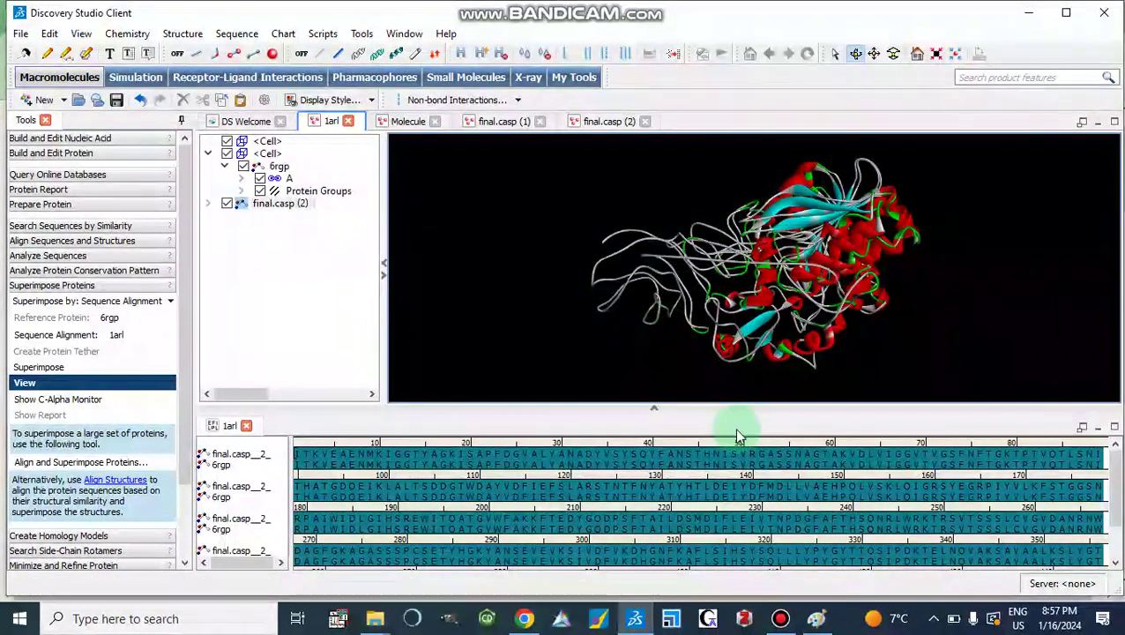
pyautogui.moveTo(739, 437); pyautogui.dragTo(777, 520)
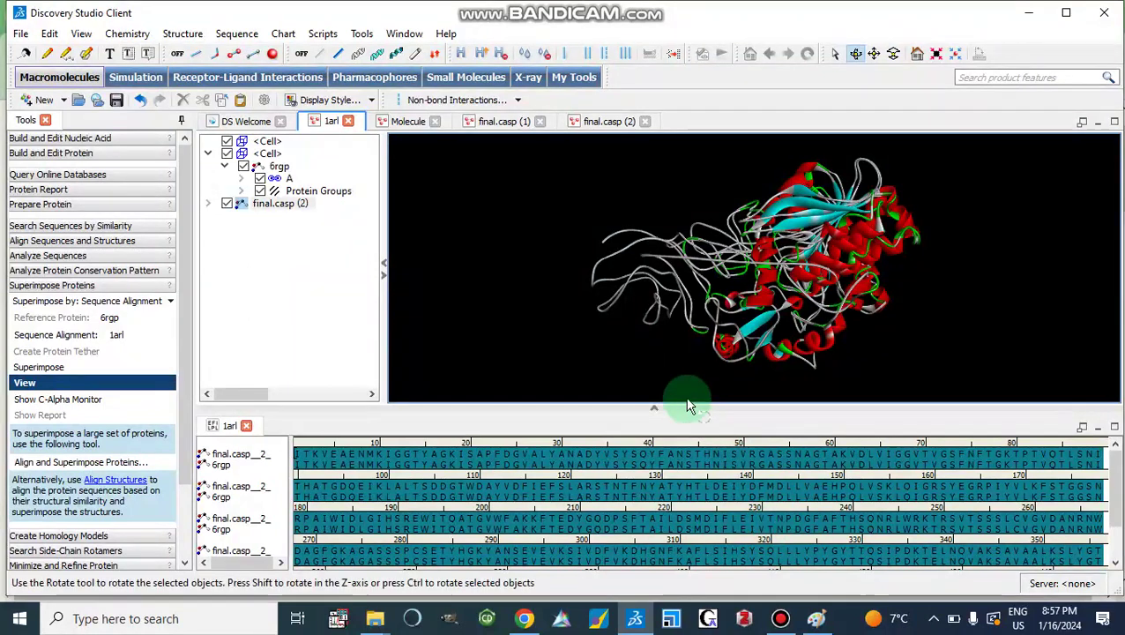